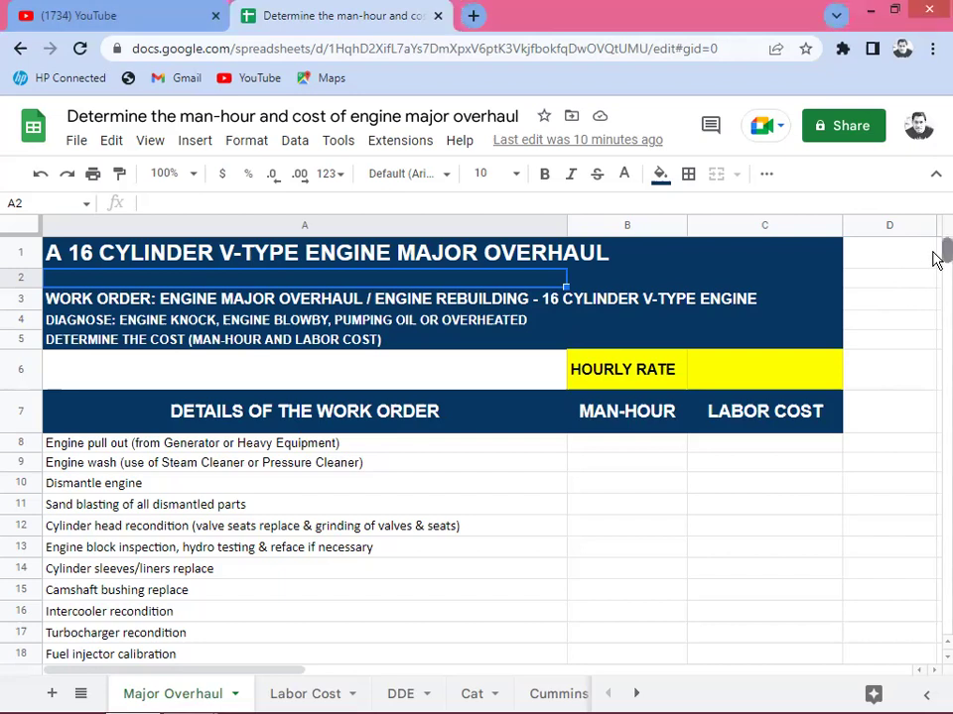
# Look over the work-order task list and the Labor Cost, DDE, Cat and Cummins sheets
pyautogui.scroll(-3, 933, 260)
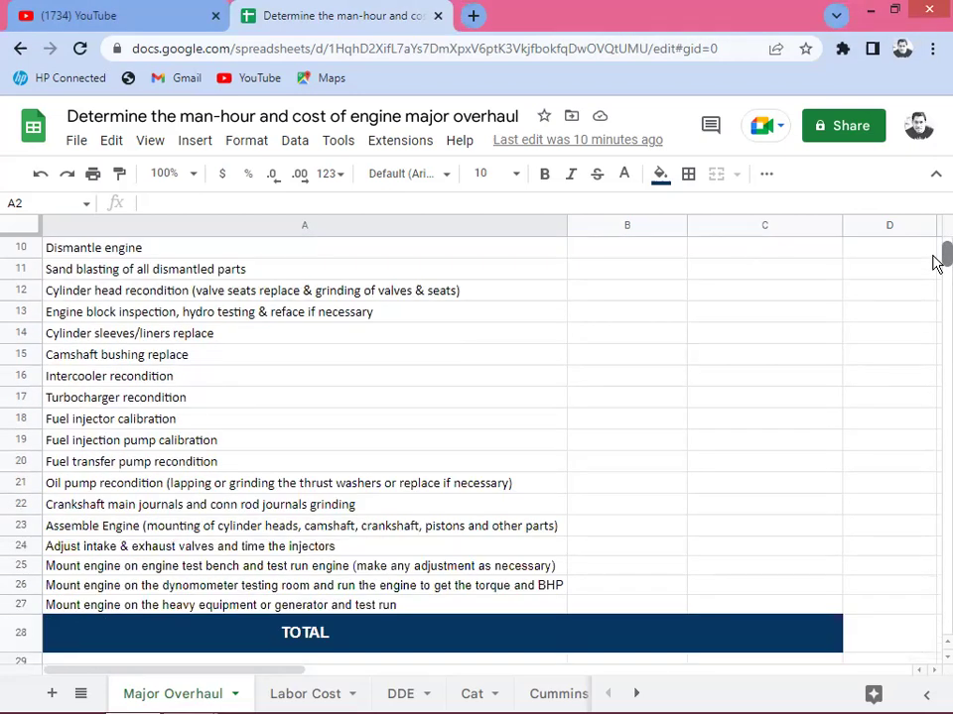
pyautogui.scroll(1, 932, 260)
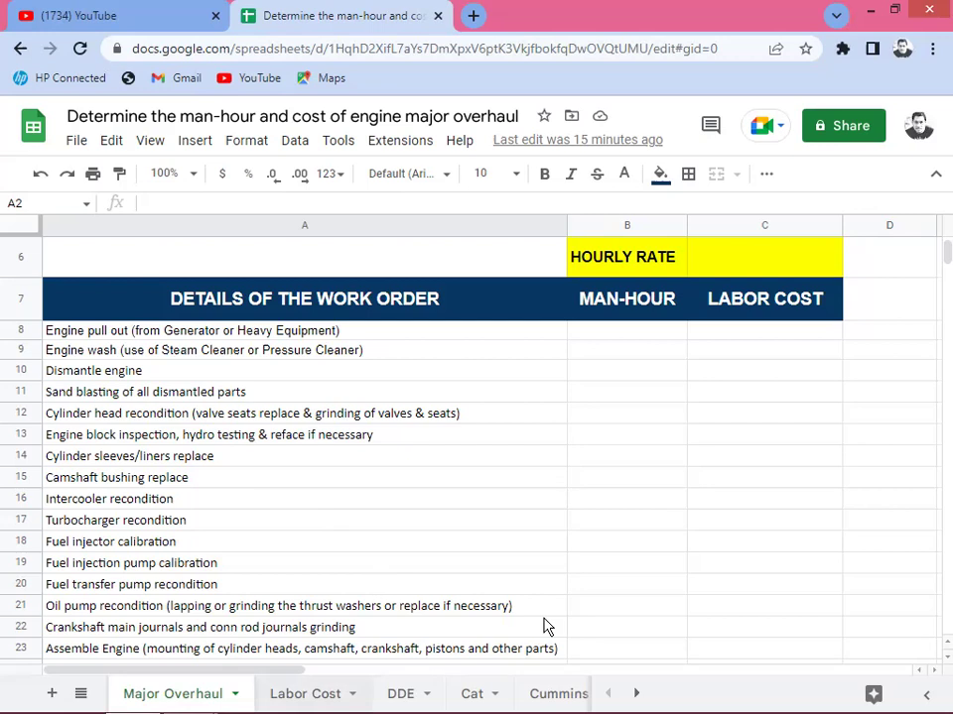
pyautogui.hotkey('ctrl', 'shift', 'pagedown')
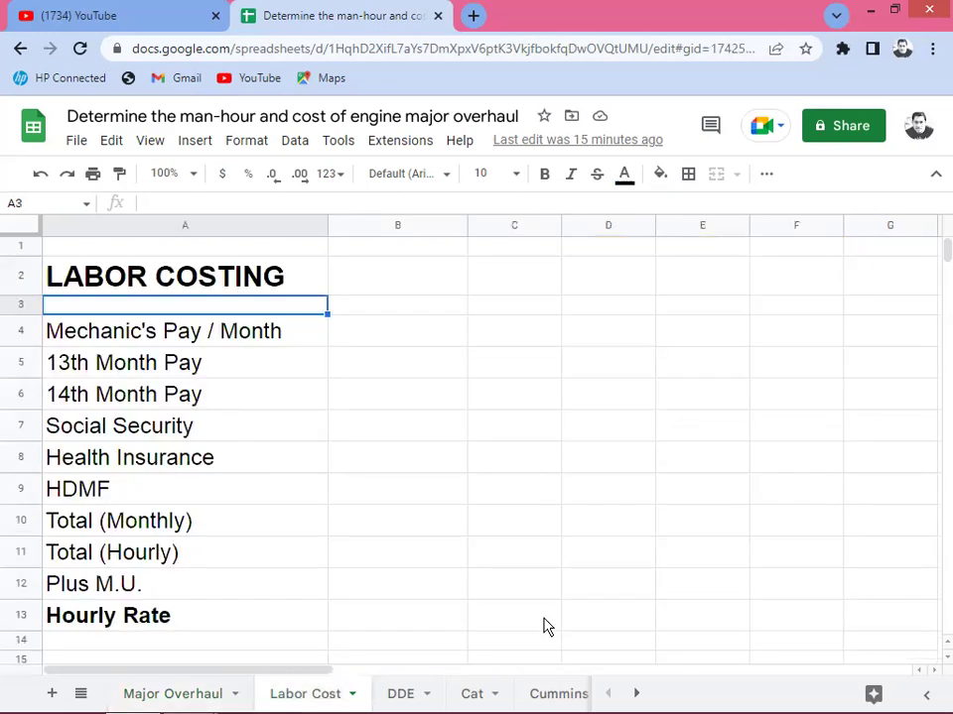
pyautogui.click(80, 694)
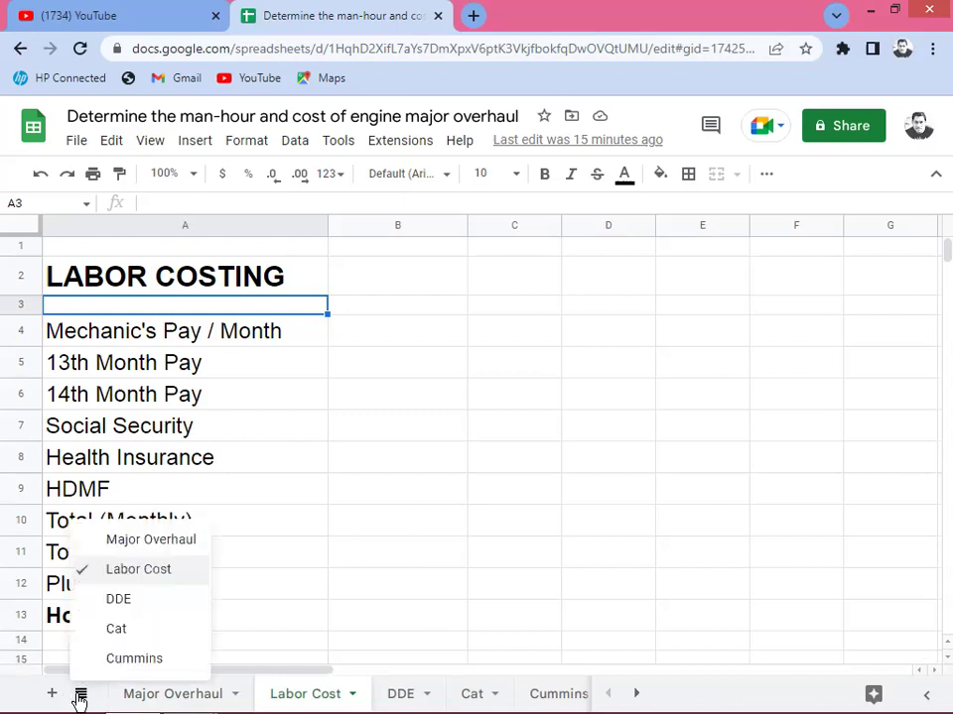
pyautogui.click(129, 602)
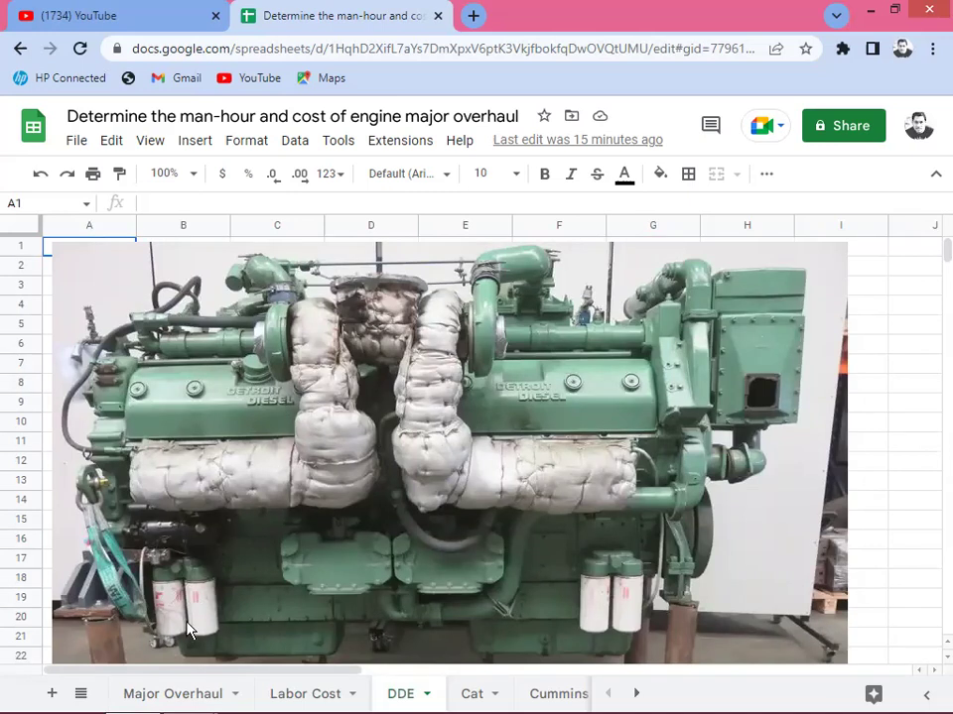
pyautogui.click(80, 694)
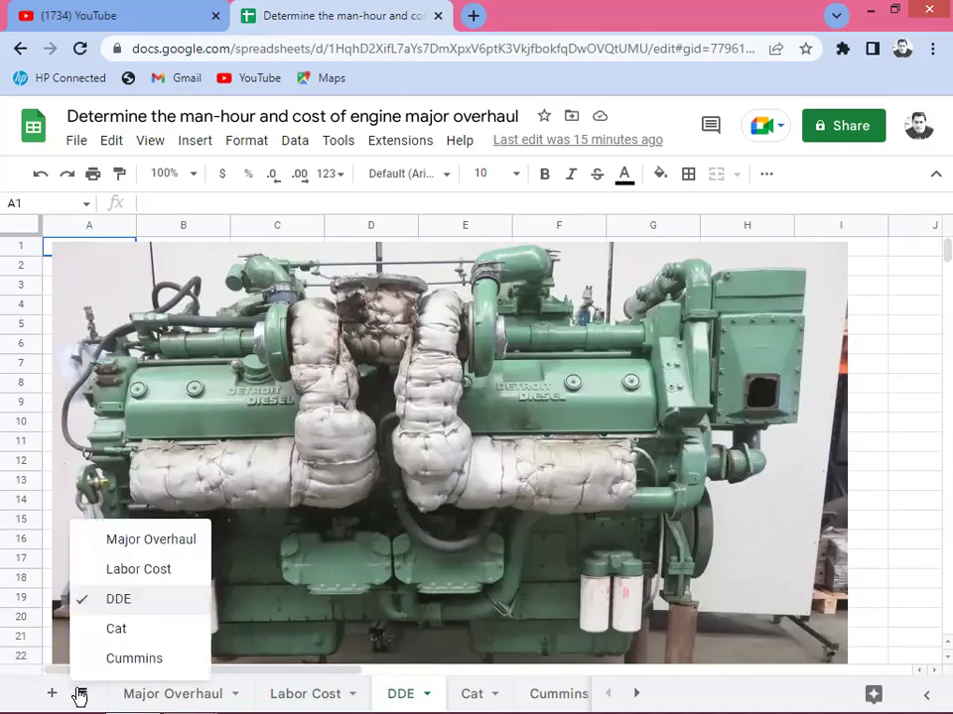
pyautogui.click(119, 629)
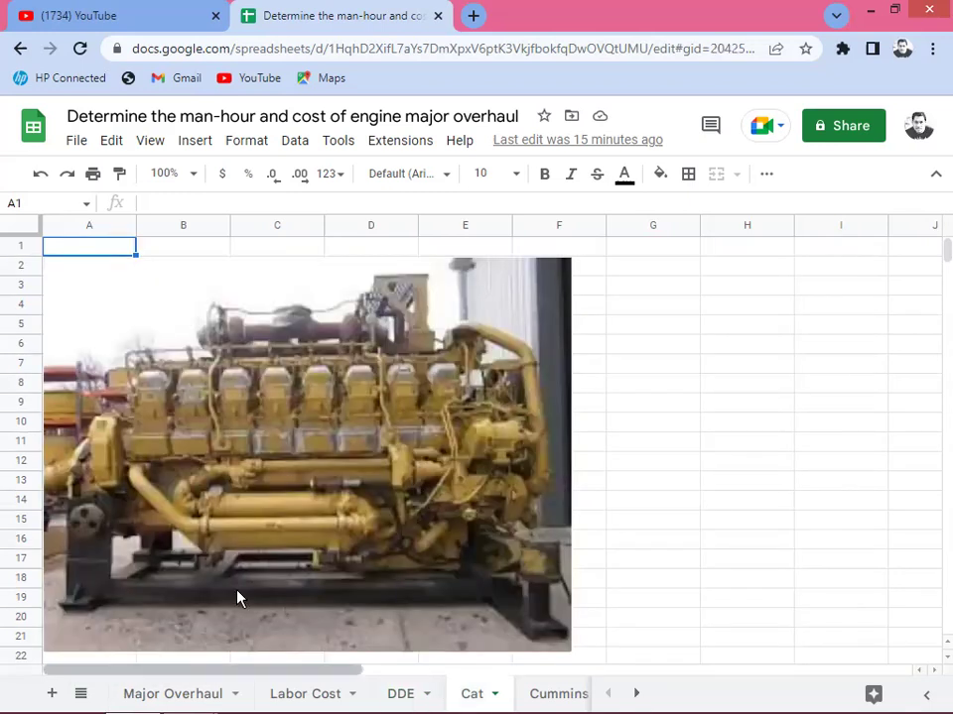
pyautogui.click(80, 694)
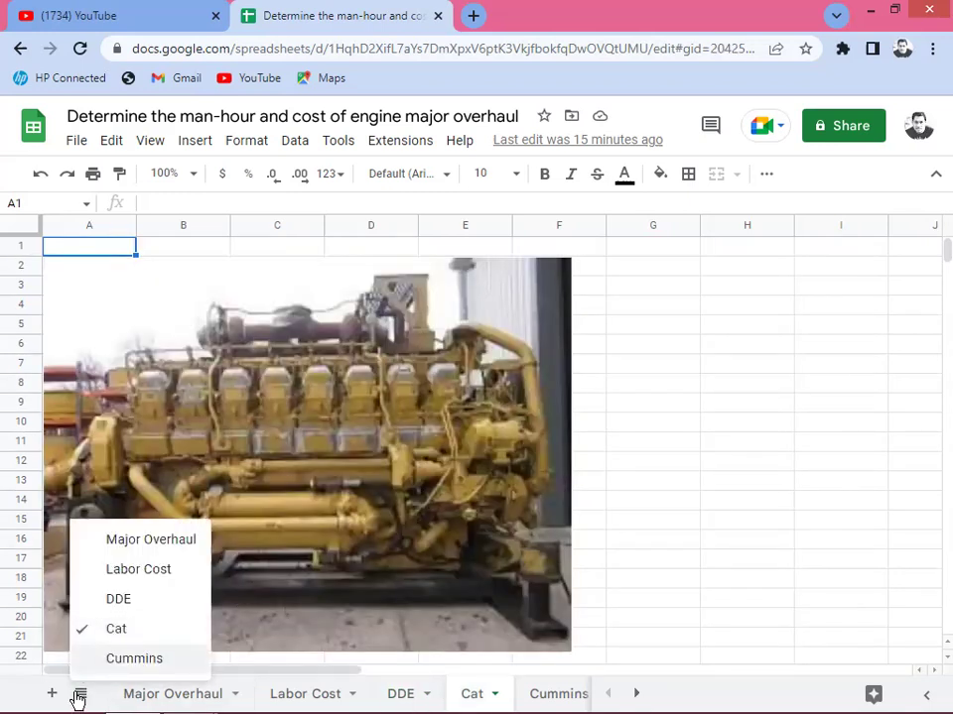
pyautogui.click(134, 658)
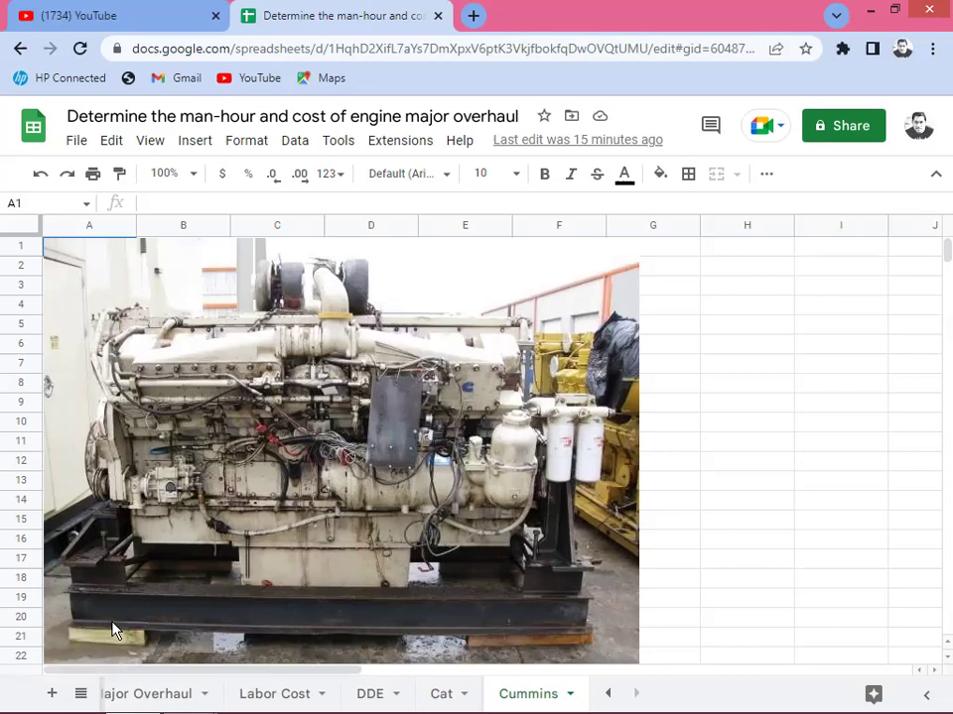
# Review the Major Overhaul sheet's tasks one by one, from engine block inspection in row 13 to engine assembly in row 23
pyautogui.hotkey('alt', 'Left')
pyautogui.click(149, 442)
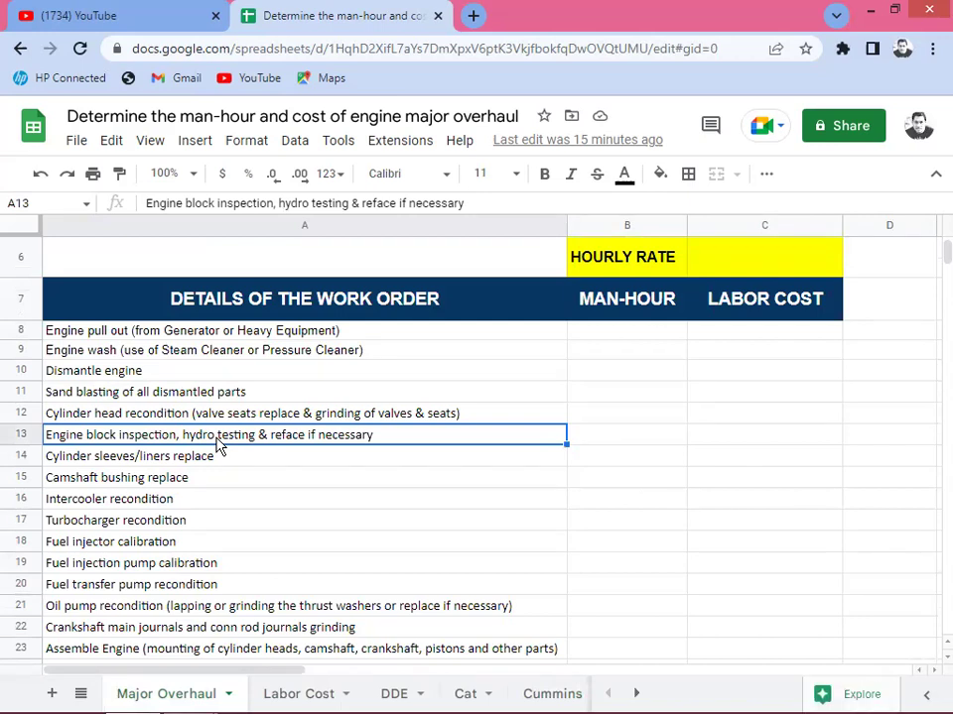
pyautogui.press('Down')
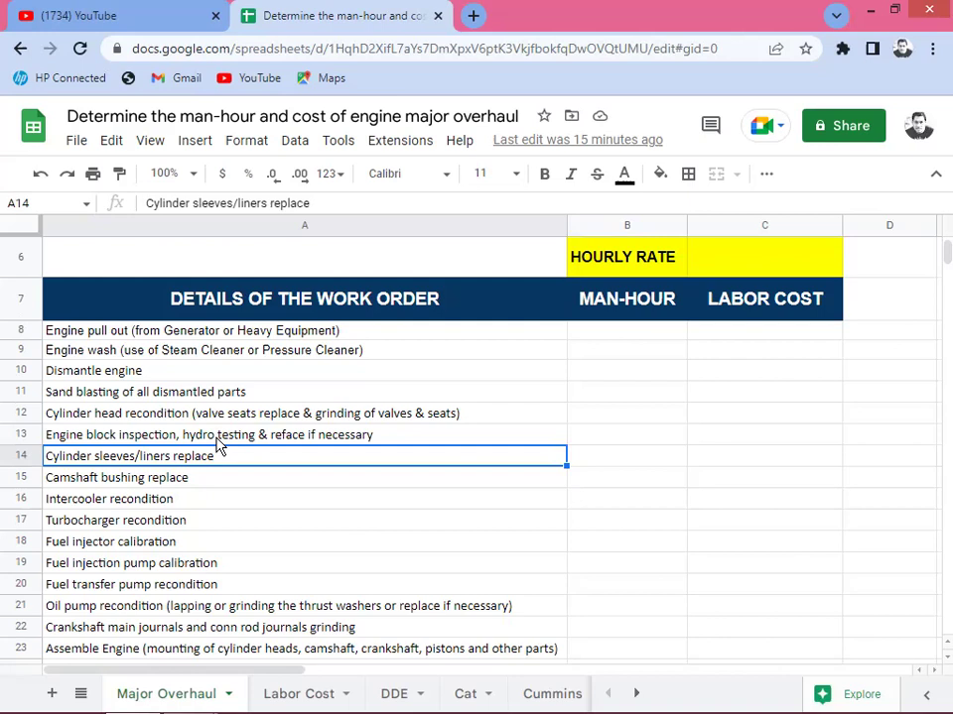
pyautogui.press('Down')
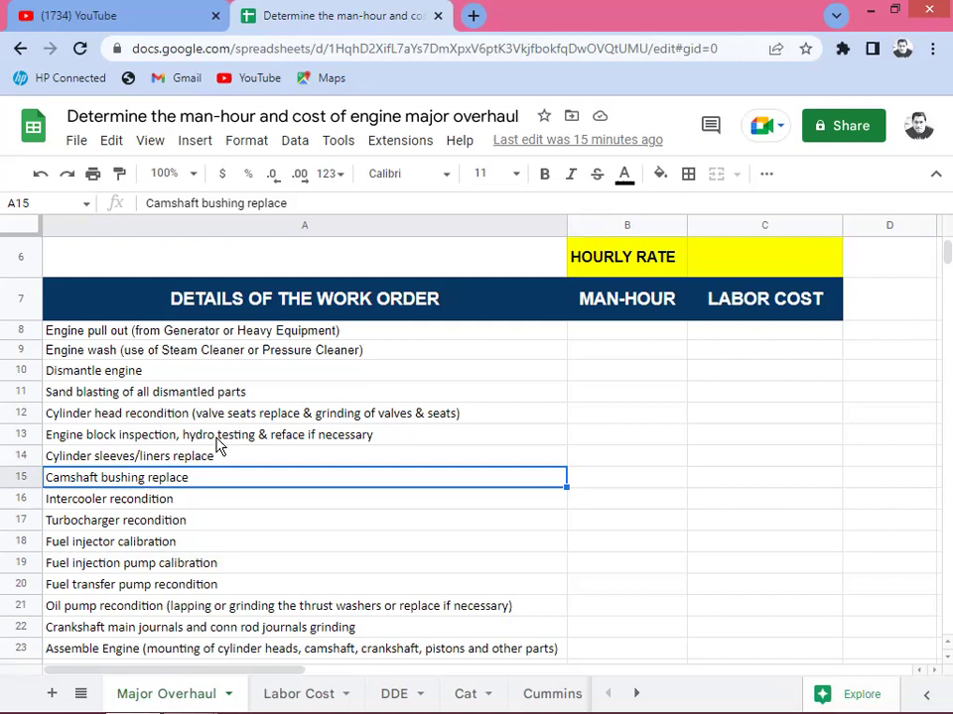
pyautogui.press('Down')
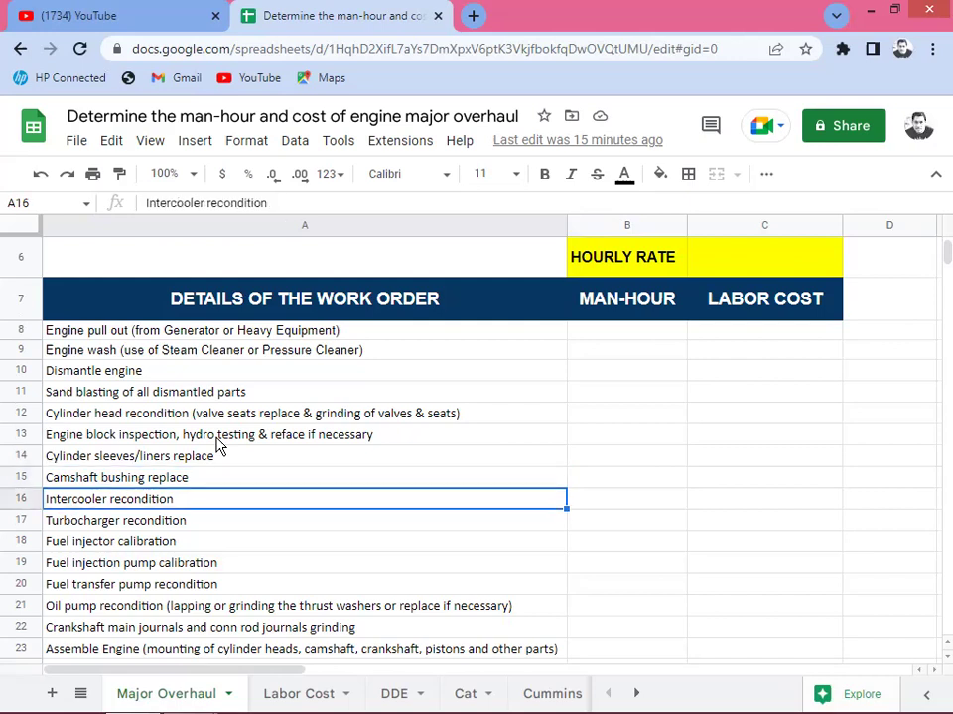
pyautogui.press('Down')
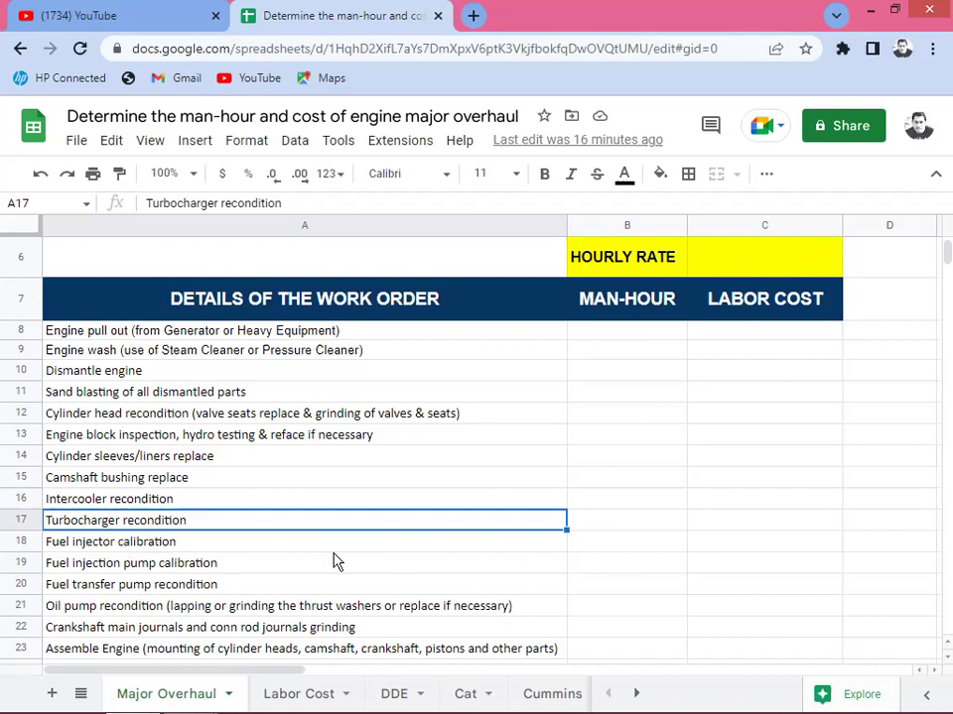
pyautogui.click(164, 546)
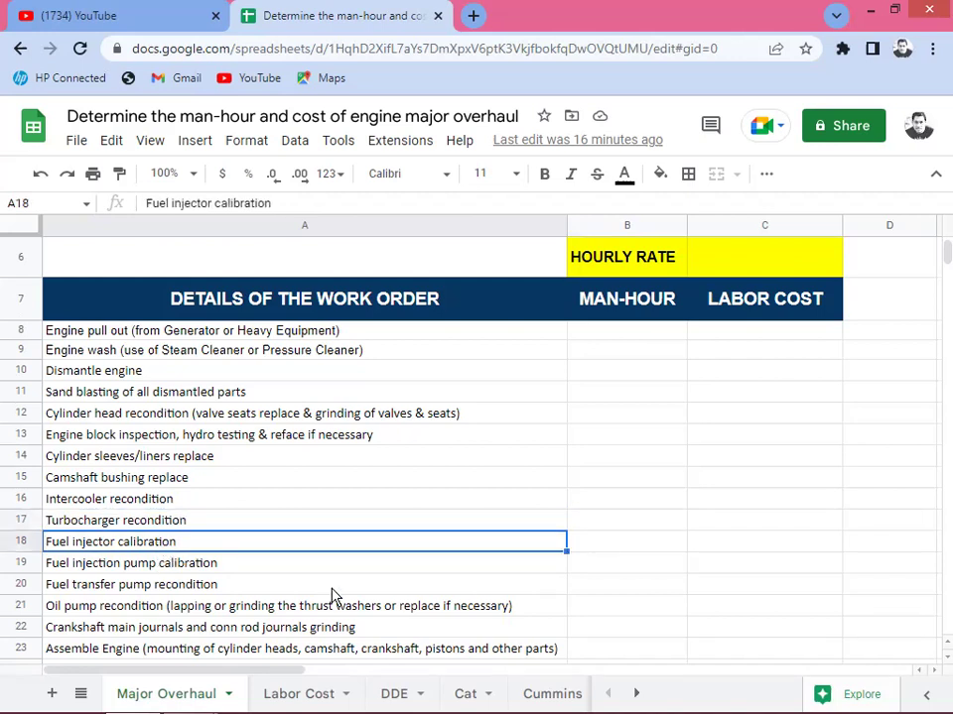
pyautogui.press('Down')
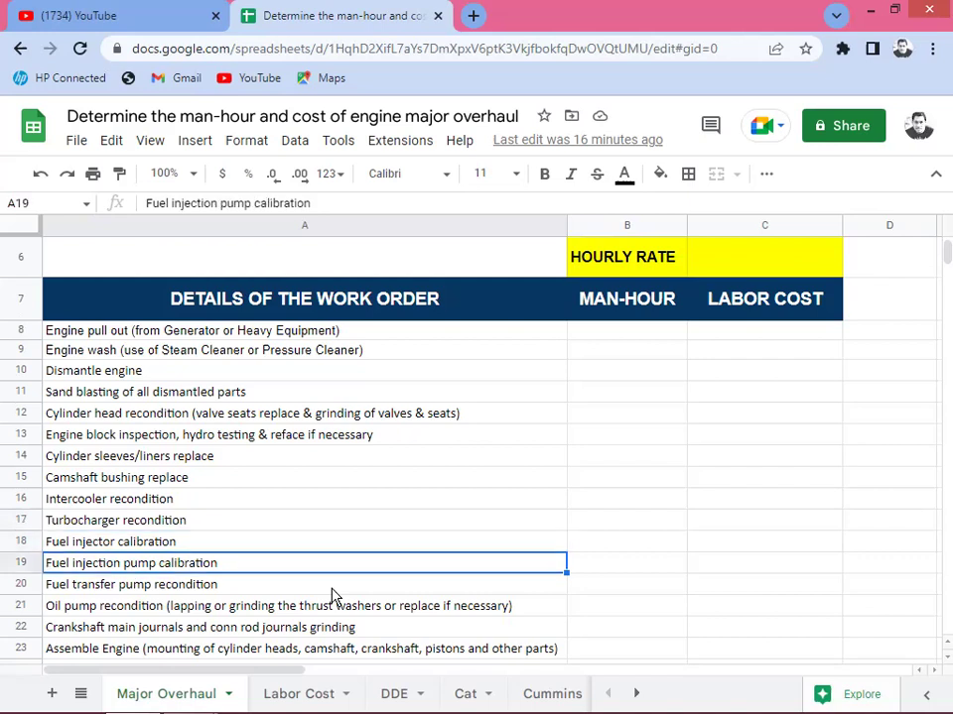
pyautogui.press('Down')
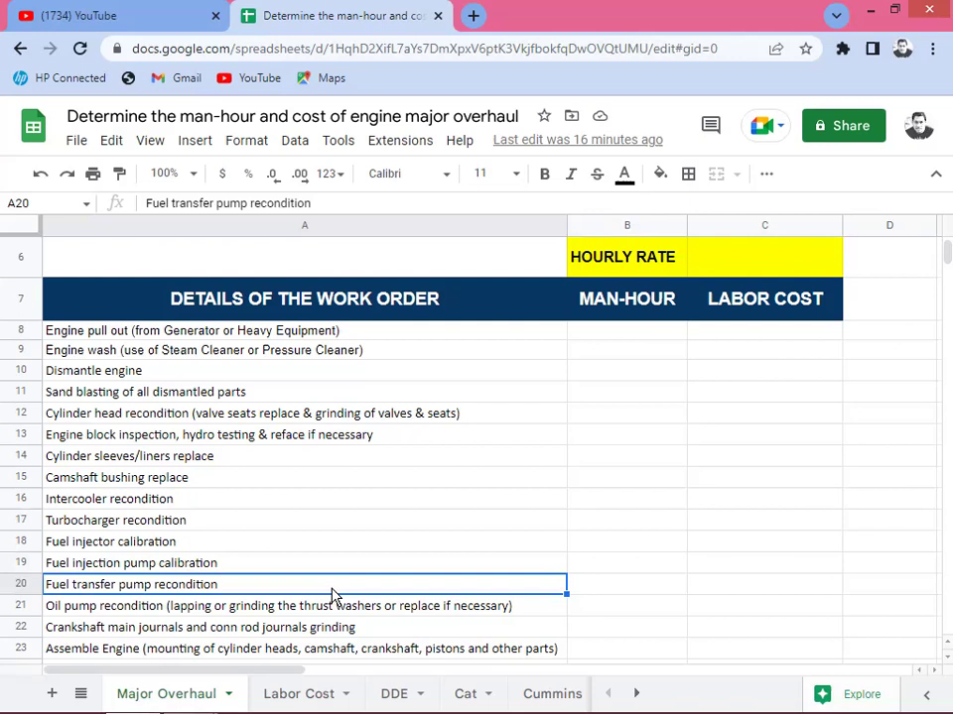
pyautogui.press('Down')
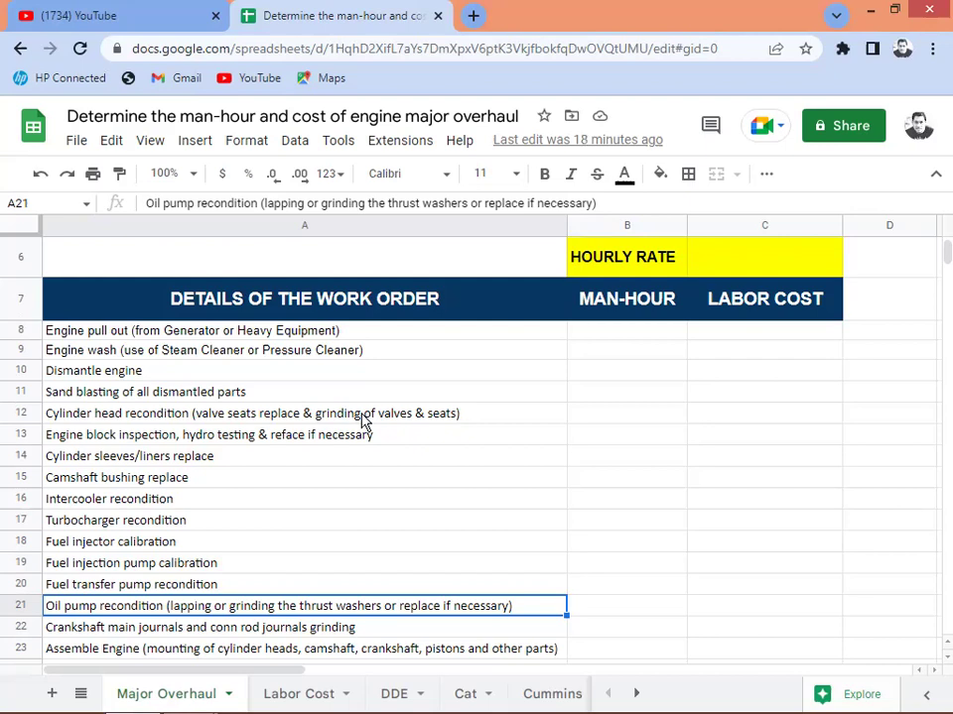
pyautogui.press('Down')
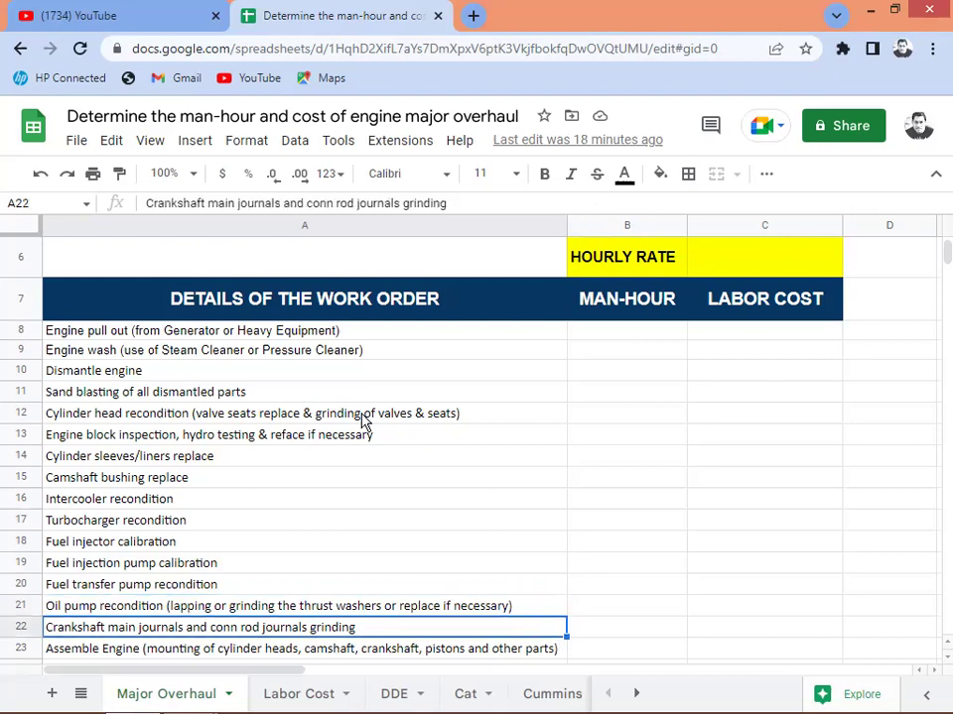
pyautogui.press('Down')
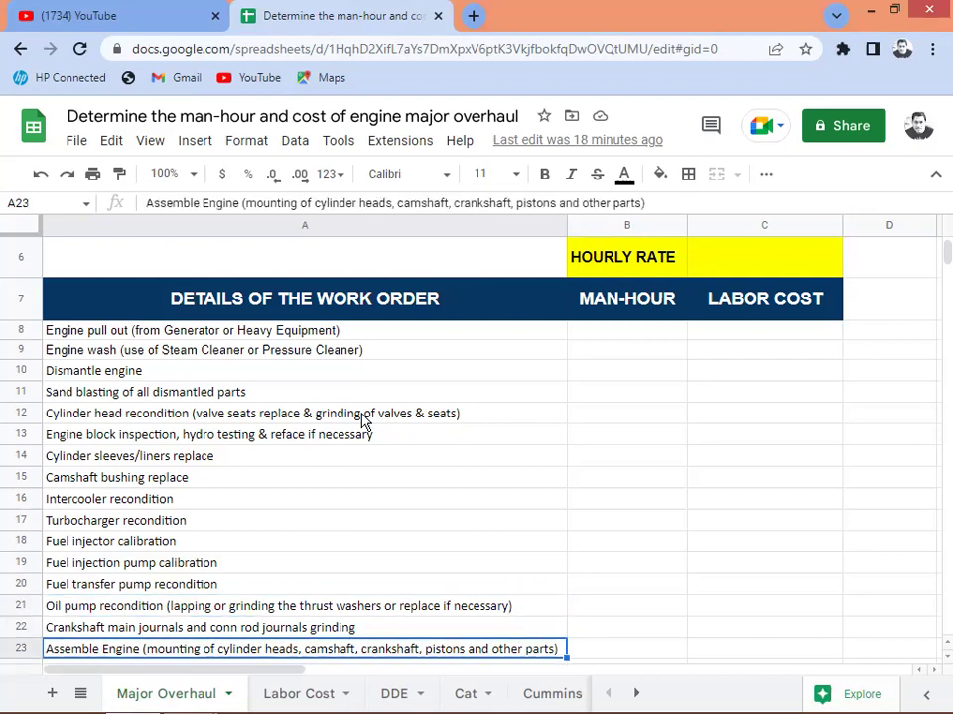
# Review the remaining Major Overhaul tasks, from engine assembly in row 23 through the final test run in row 27 and the TOTAL row
pyautogui.press('Down')
pyautogui.press('Up')
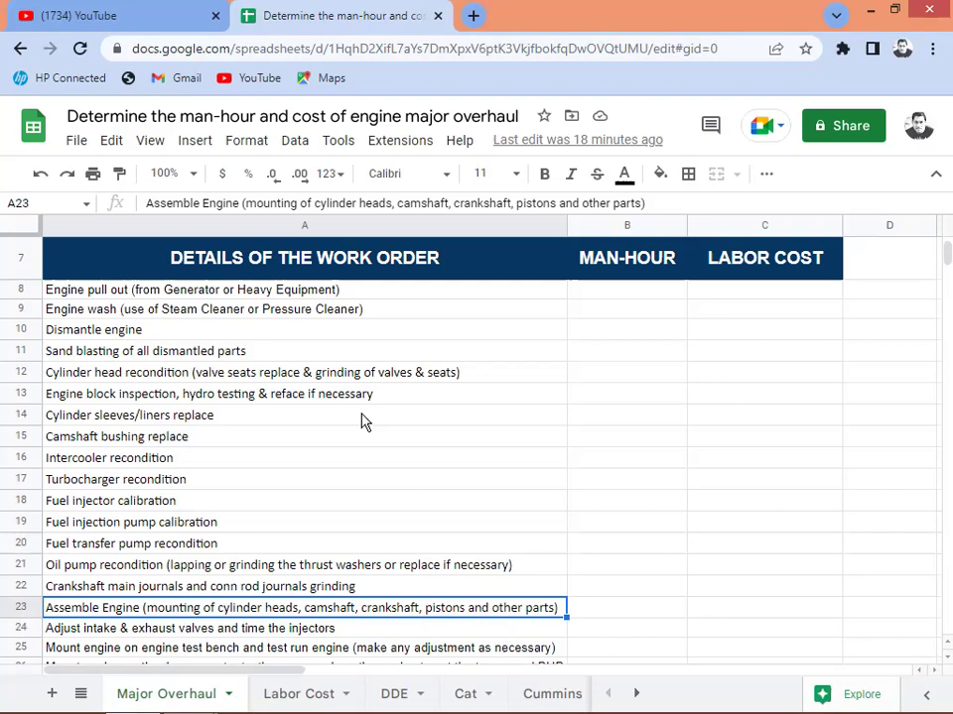
pyautogui.press('Down')
pyautogui.press('Down')
pyautogui.press('Up')
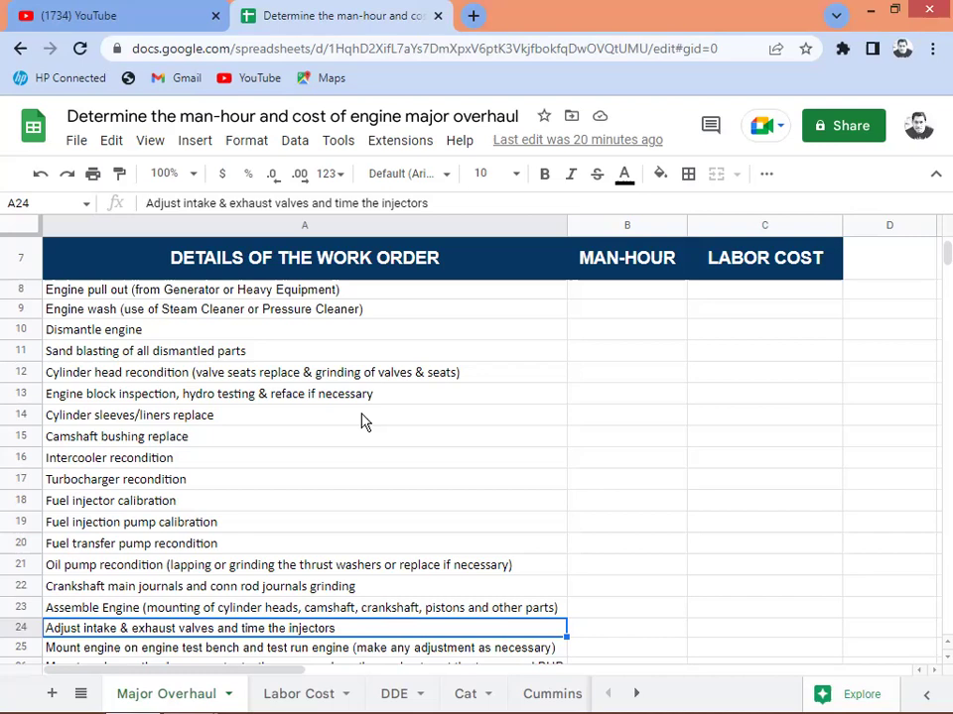
pyautogui.press('Down')
pyautogui.press('Down')
pyautogui.press('Up')
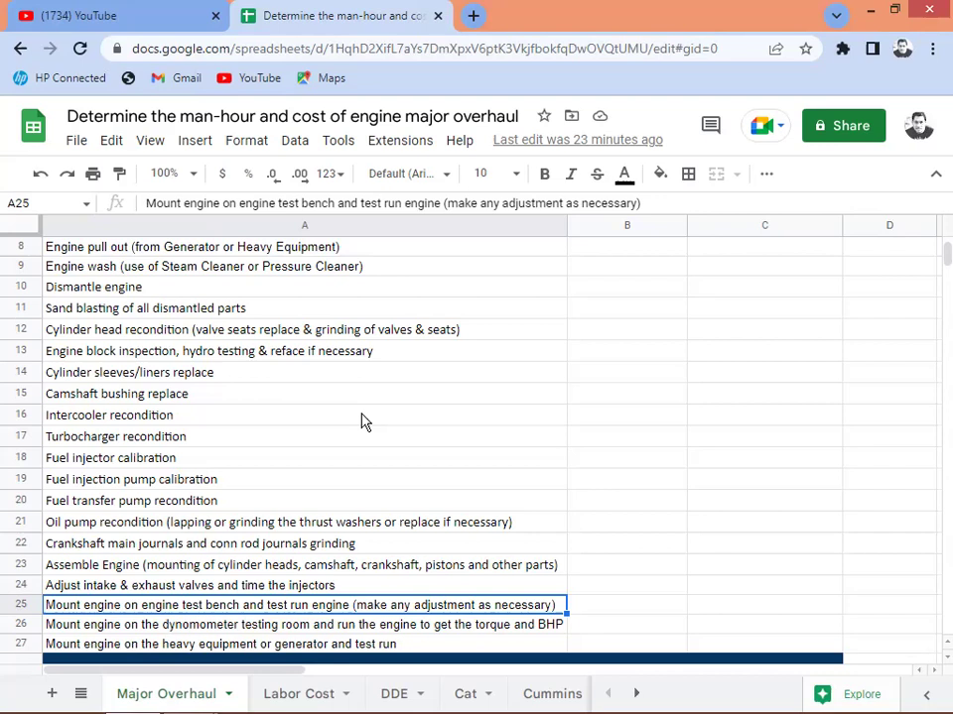
pyautogui.press('Down')
pyautogui.press('Down')
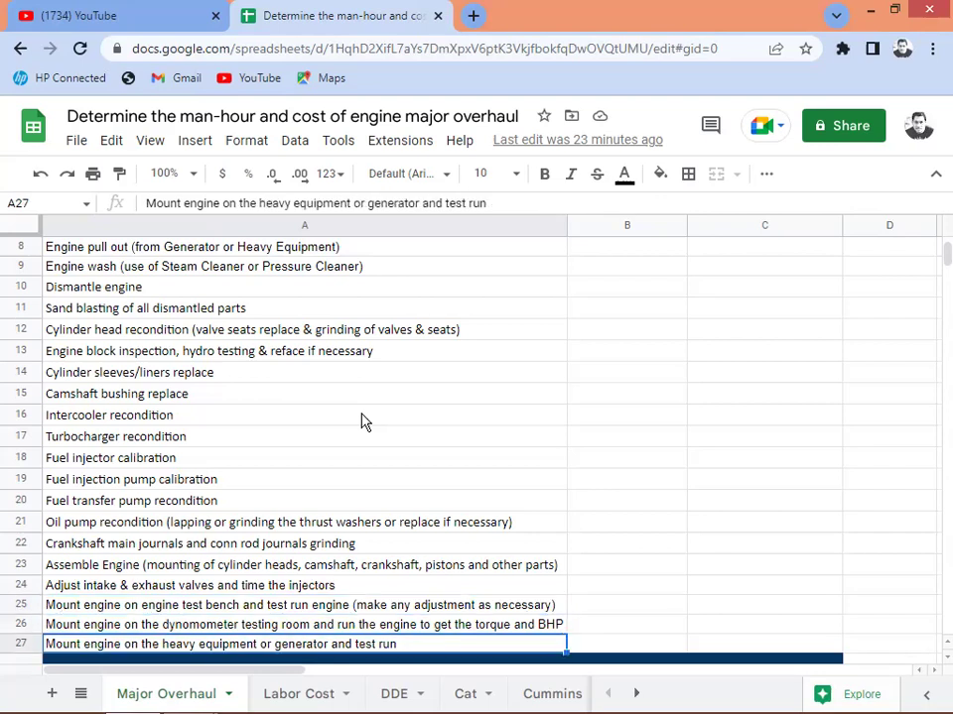
pyautogui.press('Down')
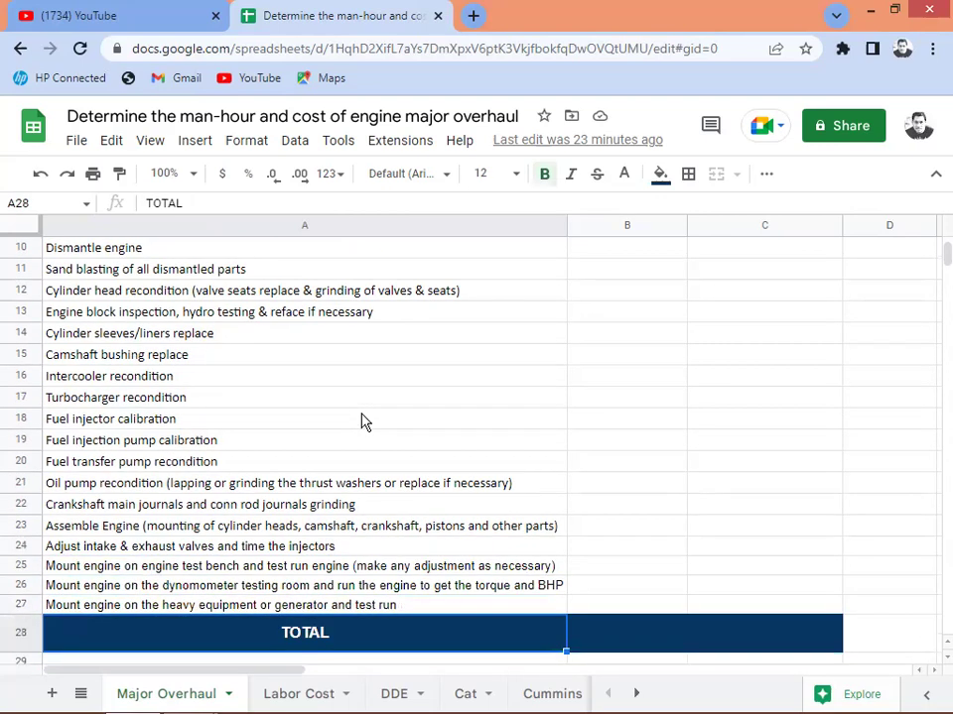
pyautogui.press('Up')
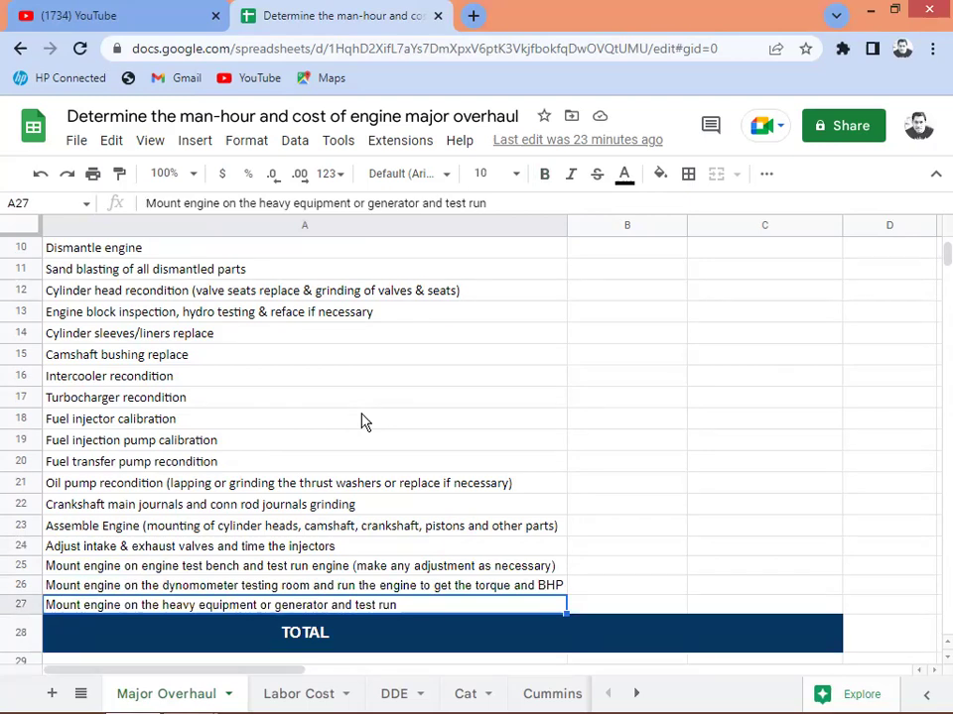
# Return to the engine pull out task in row 8 and examine its man-hour and labor cost cells
pyautogui.click(364, 422)
pyautogui.scroll(2, 364, 422)
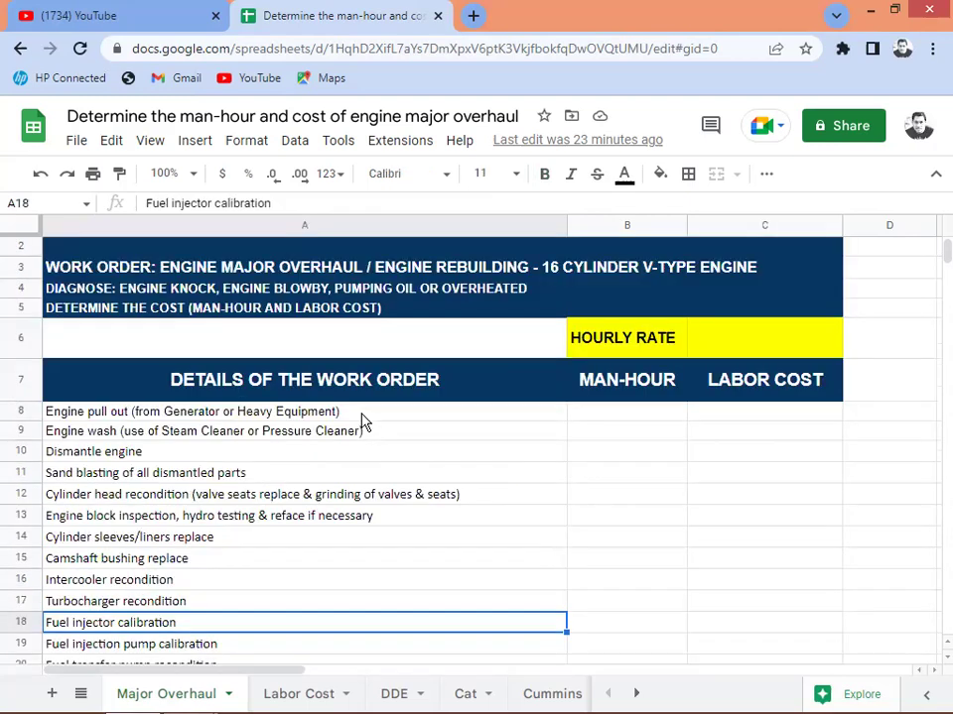
pyautogui.press('Up')
pyautogui.press('Up')
pyautogui.press('Up')
pyautogui.press('Up')
pyautogui.press('Up')
pyautogui.press('Up')
pyautogui.press('Up')
pyautogui.press('Up')
pyautogui.press('Up')
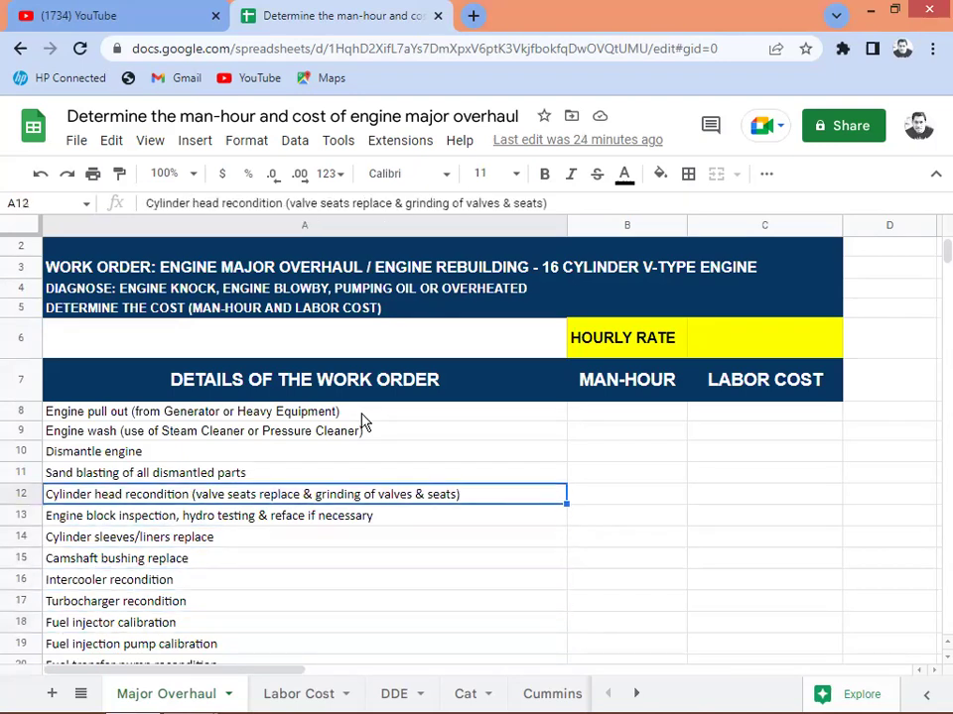
pyautogui.press('Up')
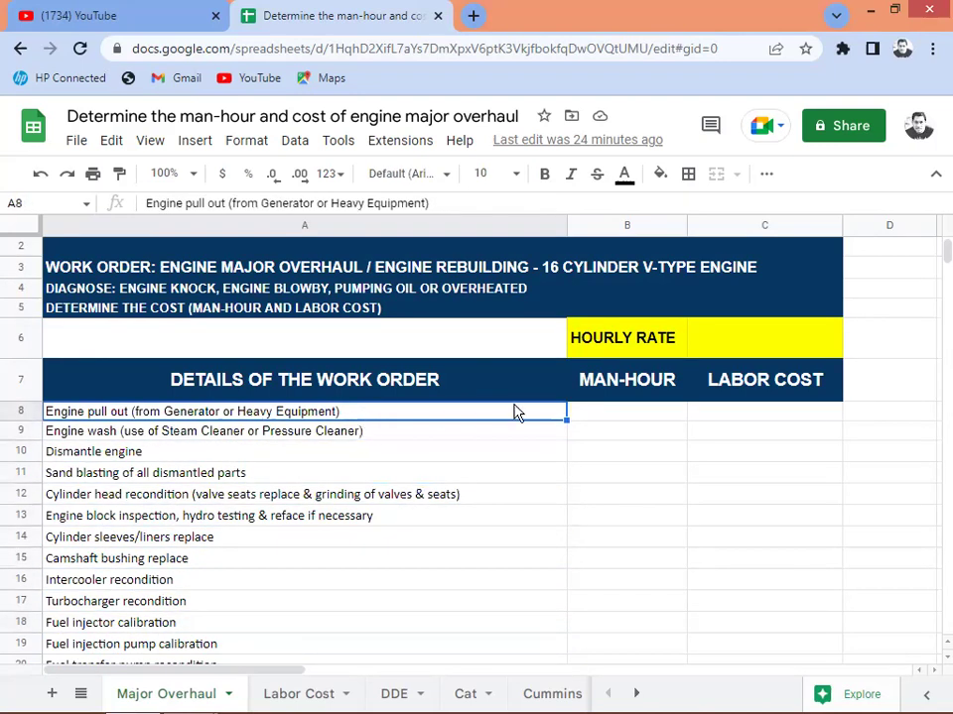
pyautogui.click(591, 423)
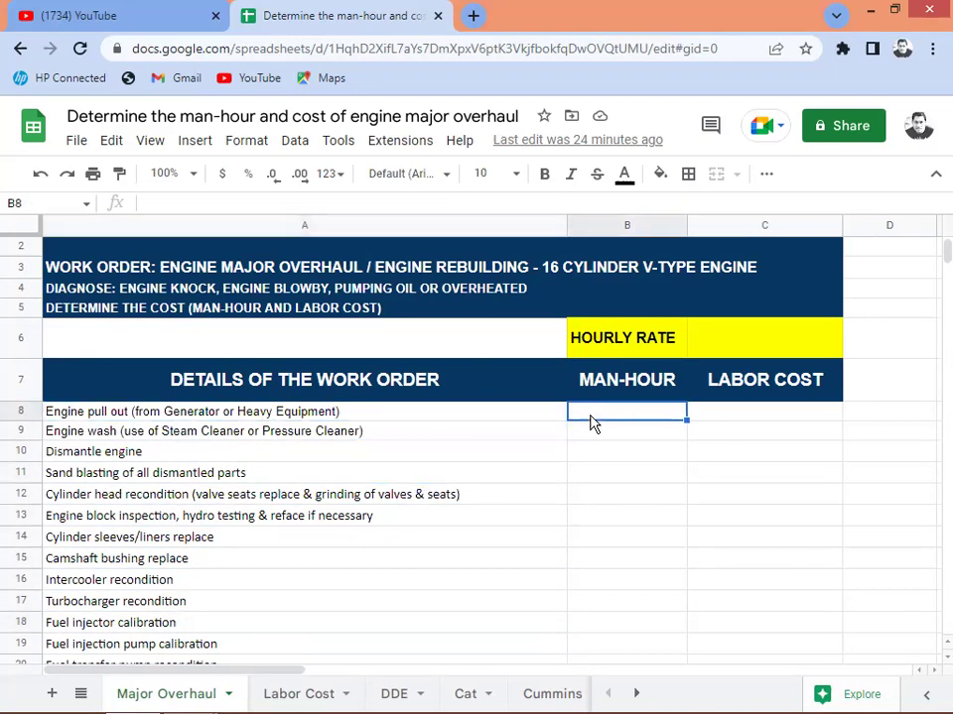
pyautogui.click(723, 422)
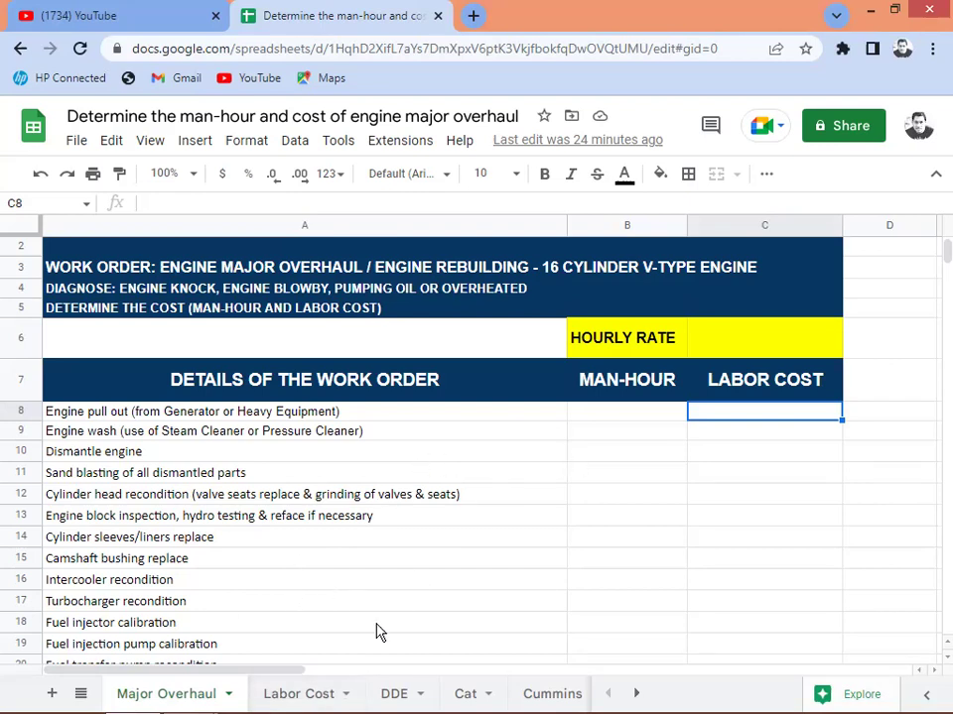
# On the Labor Cost sheet, enter 30000 as the mechanic's monthly pay in B4
pyautogui.hotkey('ctrl', 'shift', 'pagedown')
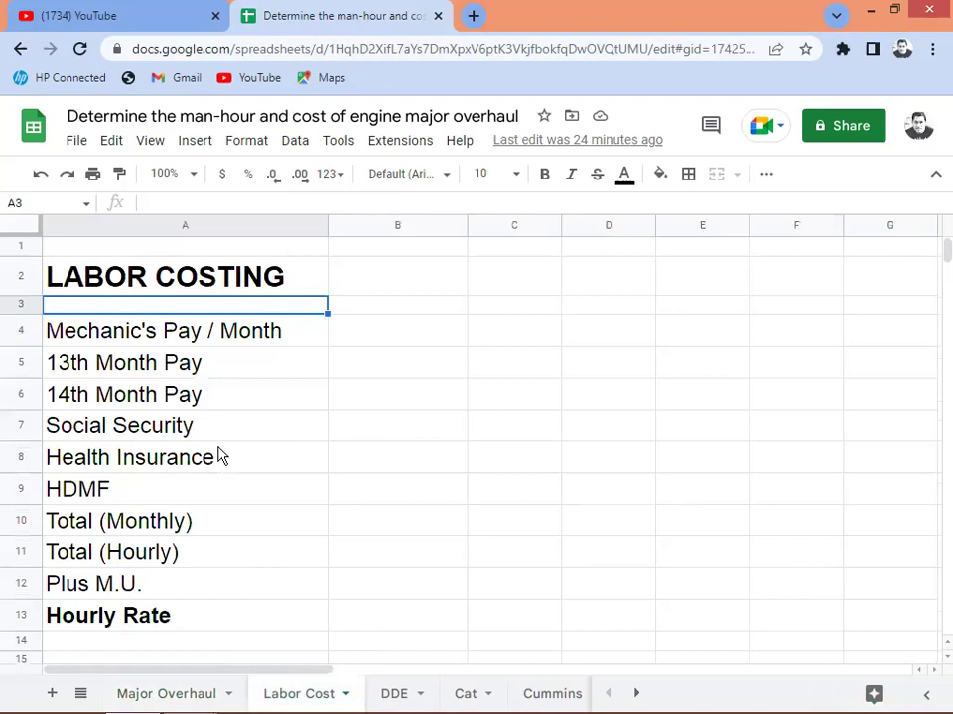
pyautogui.click(395, 331)
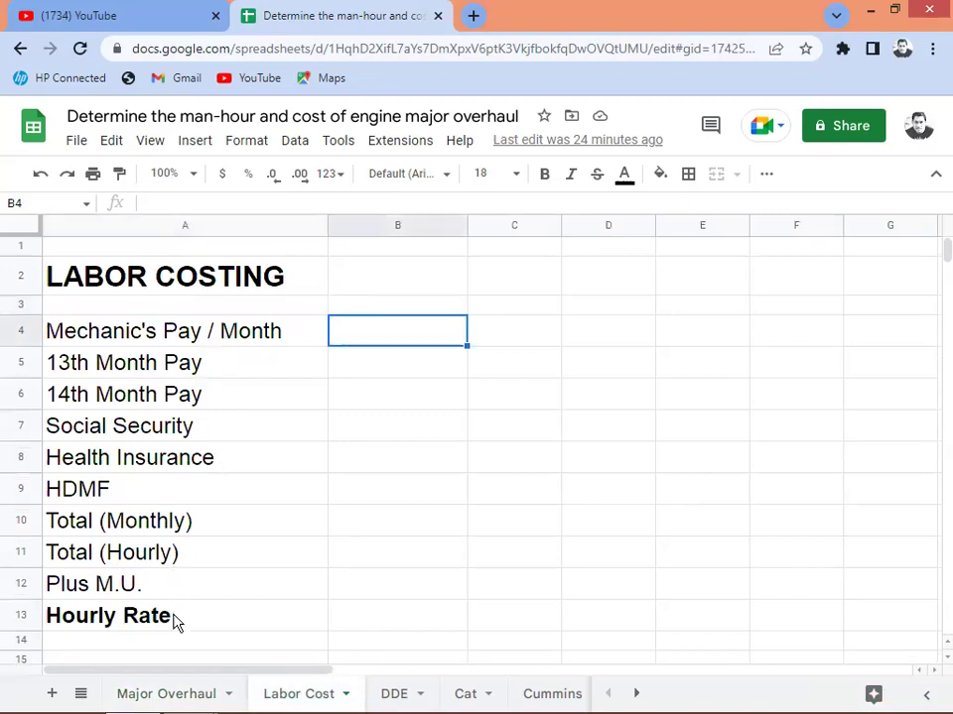
pyautogui.hotkey('ctrl', 'shift', 'pageup')
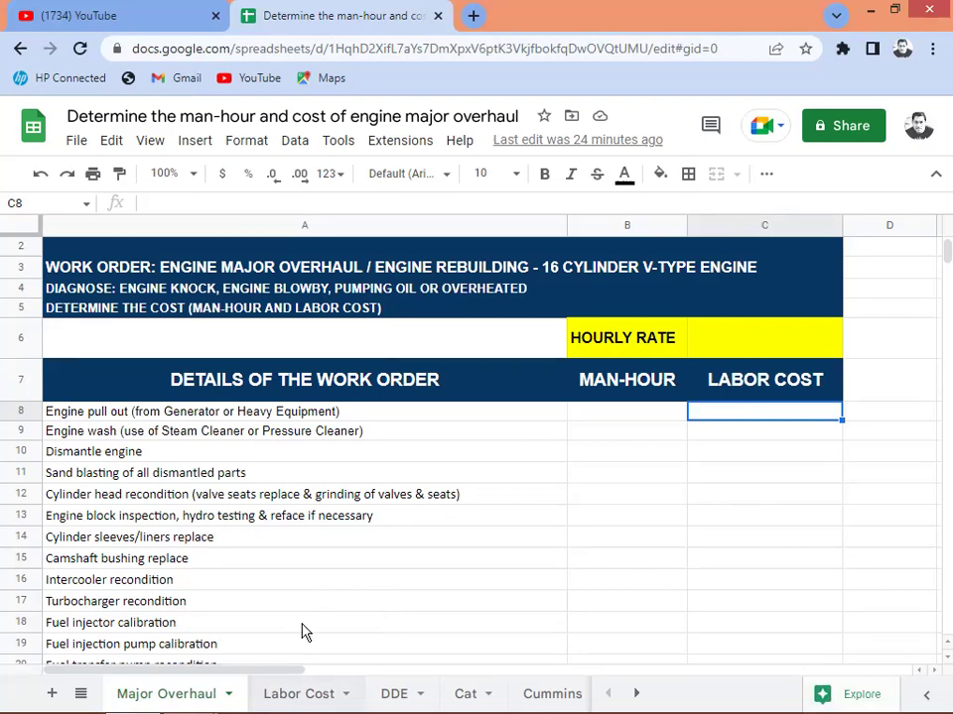
pyautogui.hotkey('ctrl', 'shift', 'pagedown')
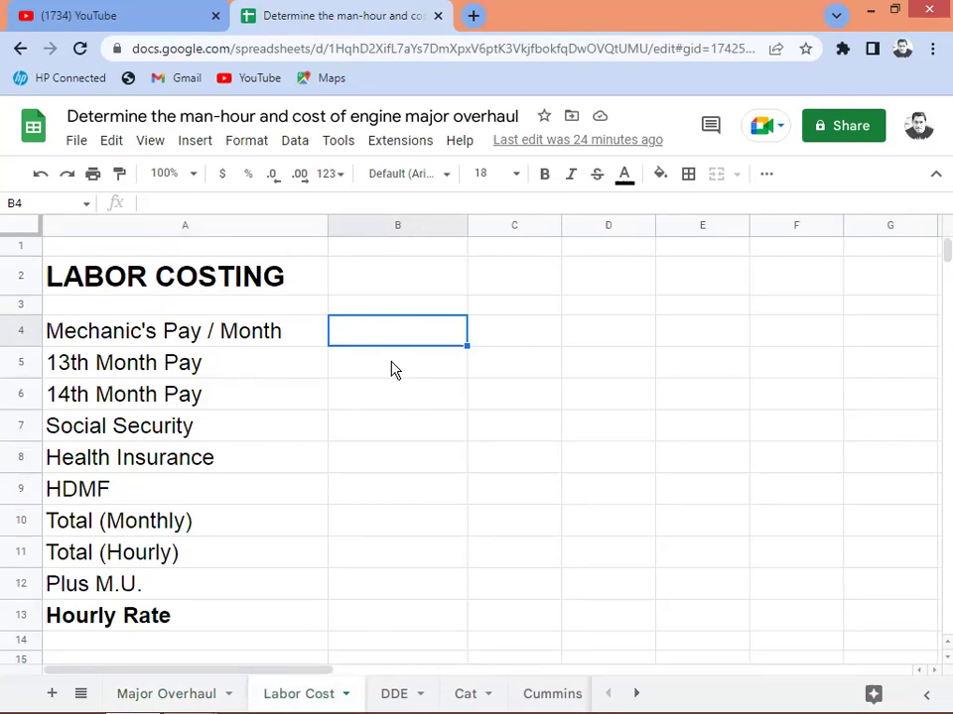
pyautogui.press('Left')
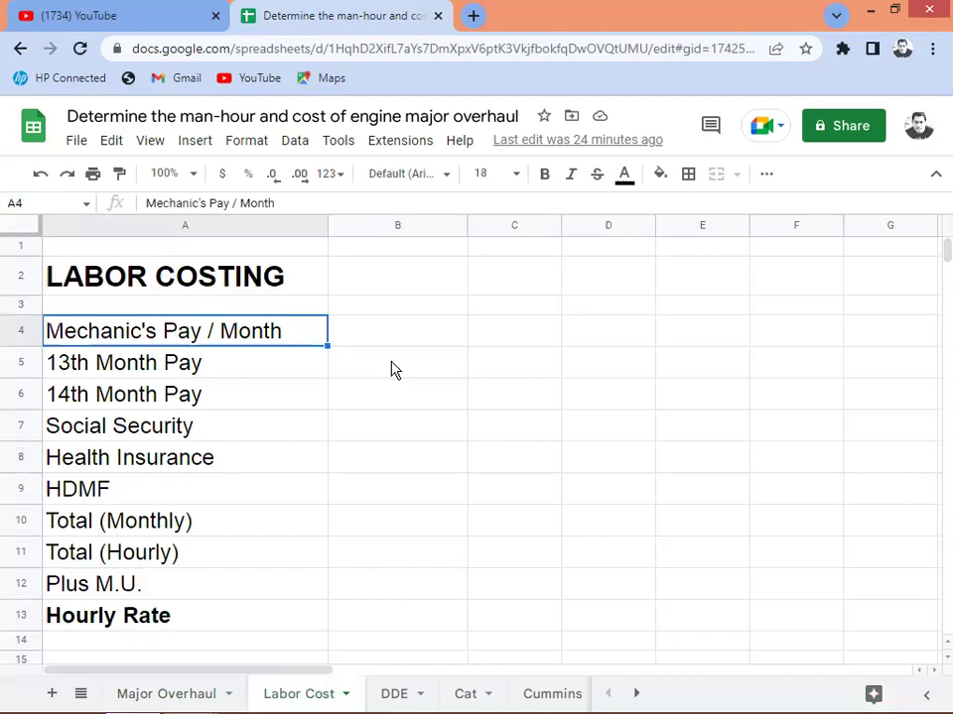
pyautogui.press('Right')
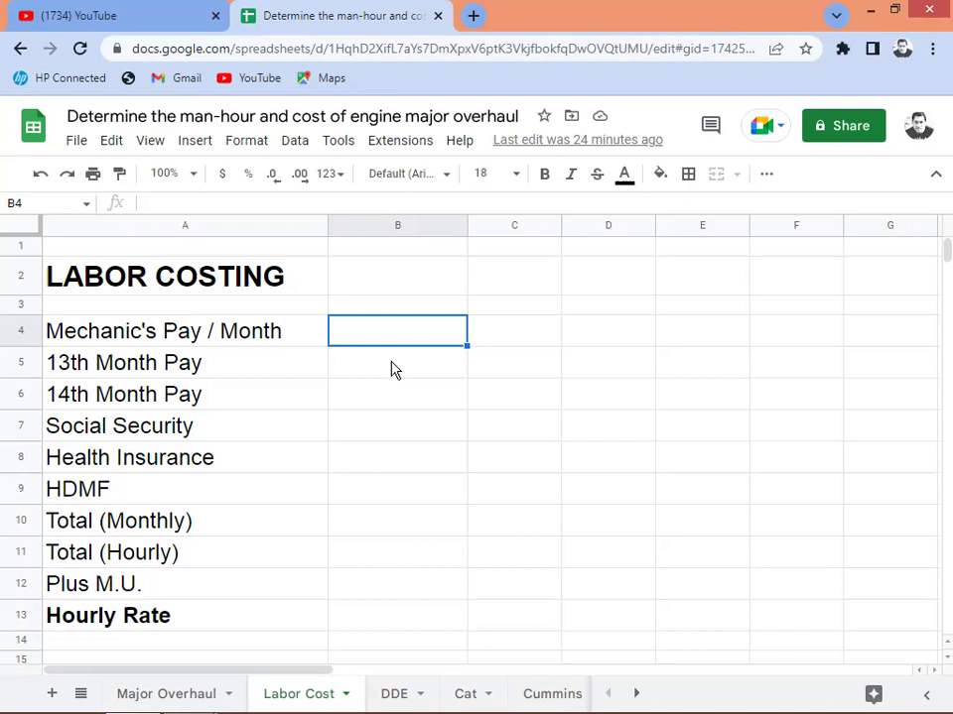
pyautogui.write('30000')
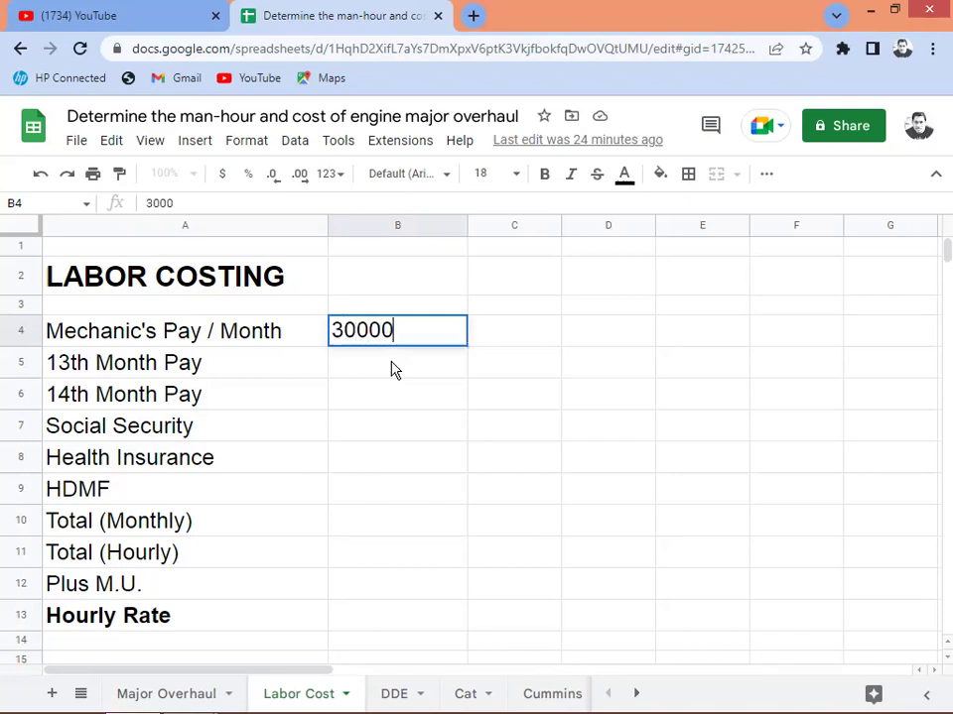
pyautogui.press('Right')
pyautogui.press('Left')
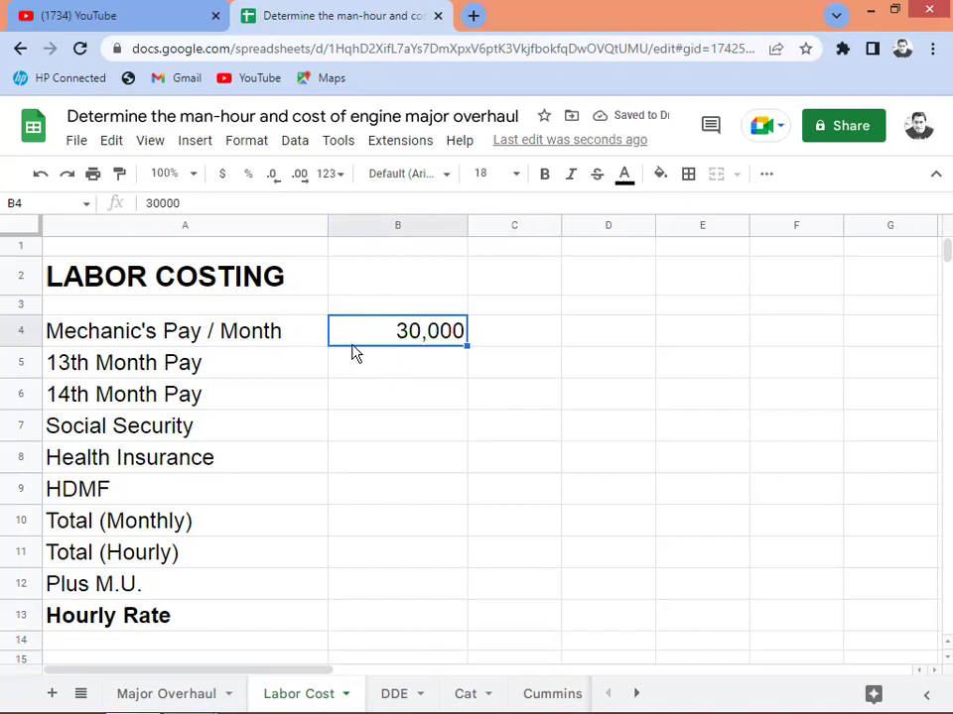
pyautogui.press('Left')
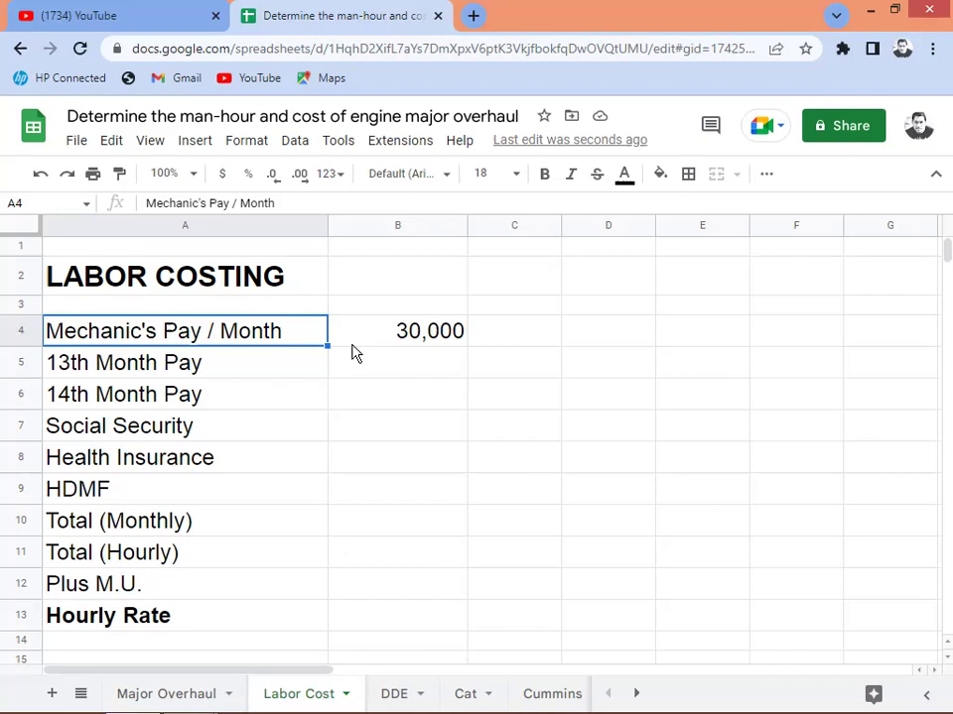
pyautogui.press('Right')
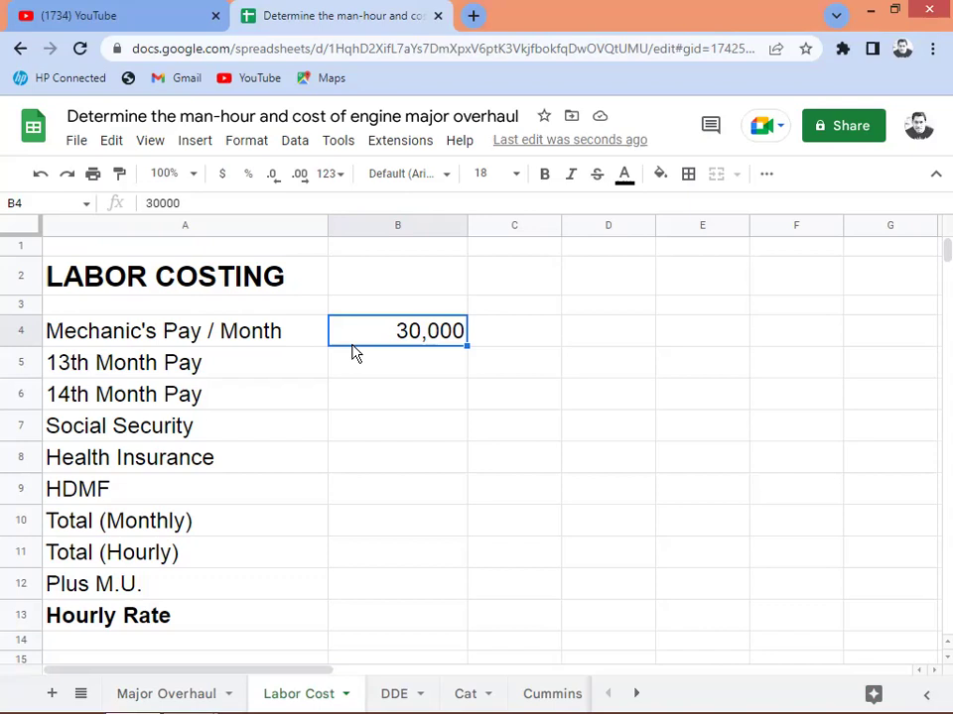
# Calculate the 13th month pay in B5 as the monthly pay divided by 12, with the formula =B4/12
pyautogui.press('Down')
pyautogui.press('Left')
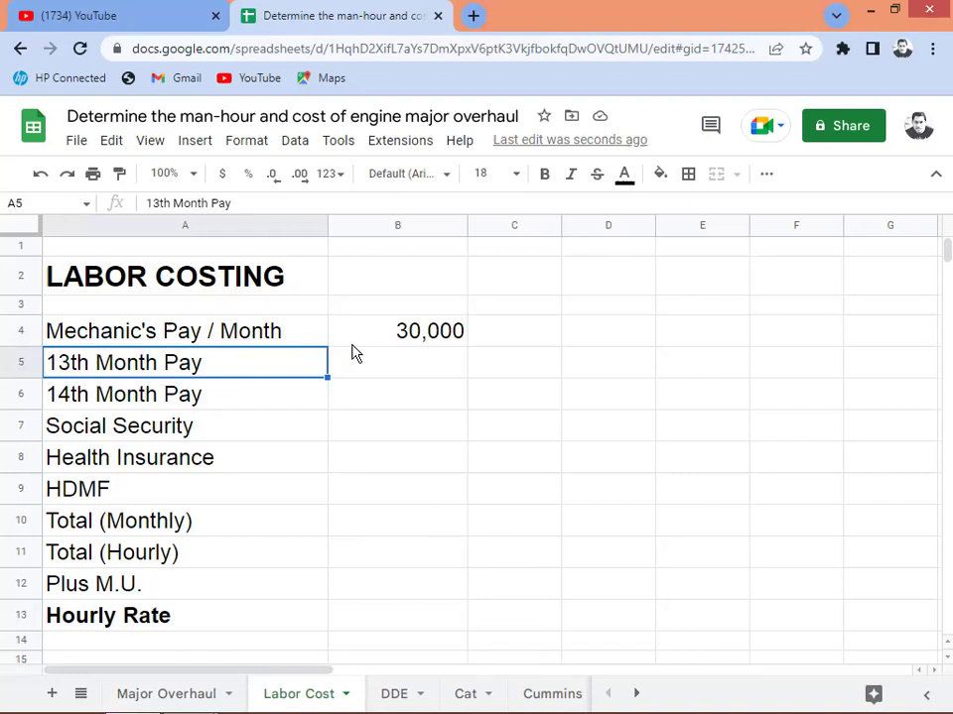
pyautogui.press('Right')
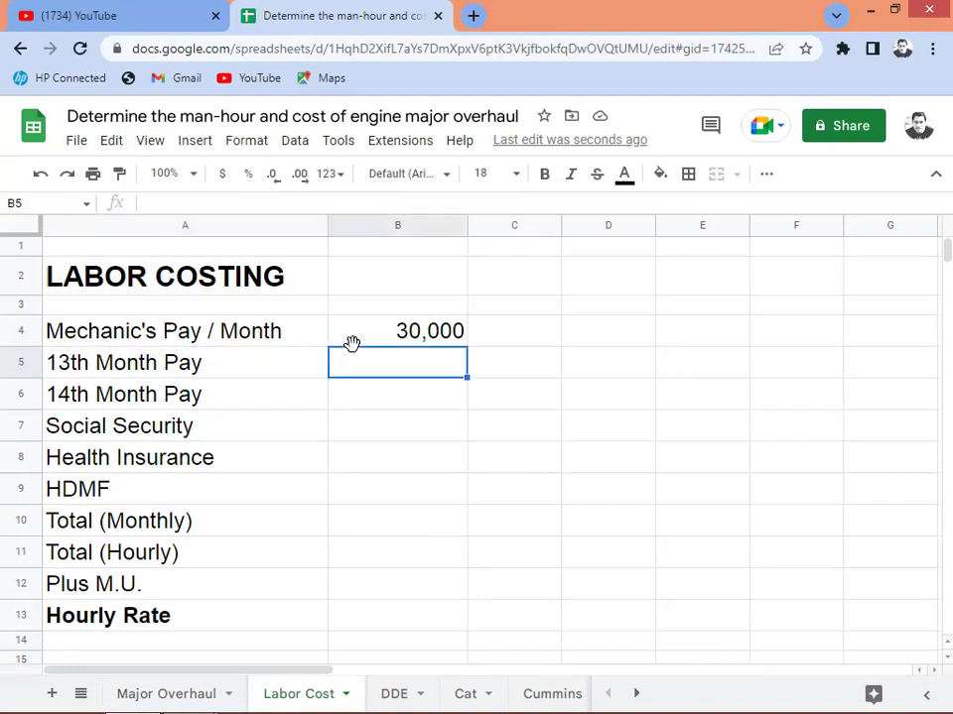
pyautogui.press('Down')
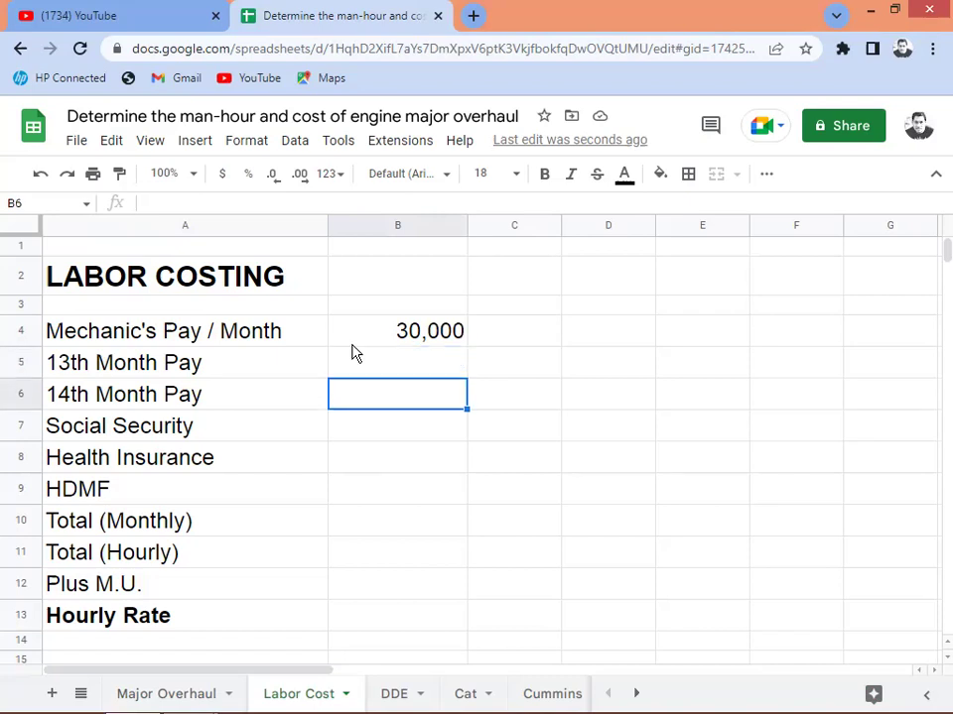
pyautogui.press('Left')
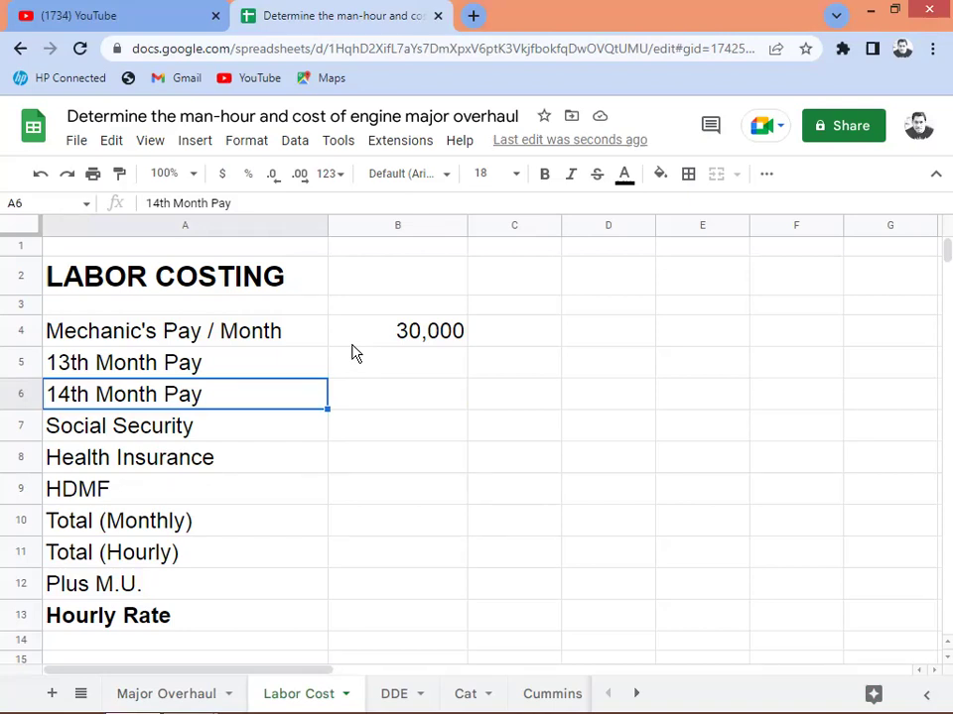
pyautogui.press('Right')
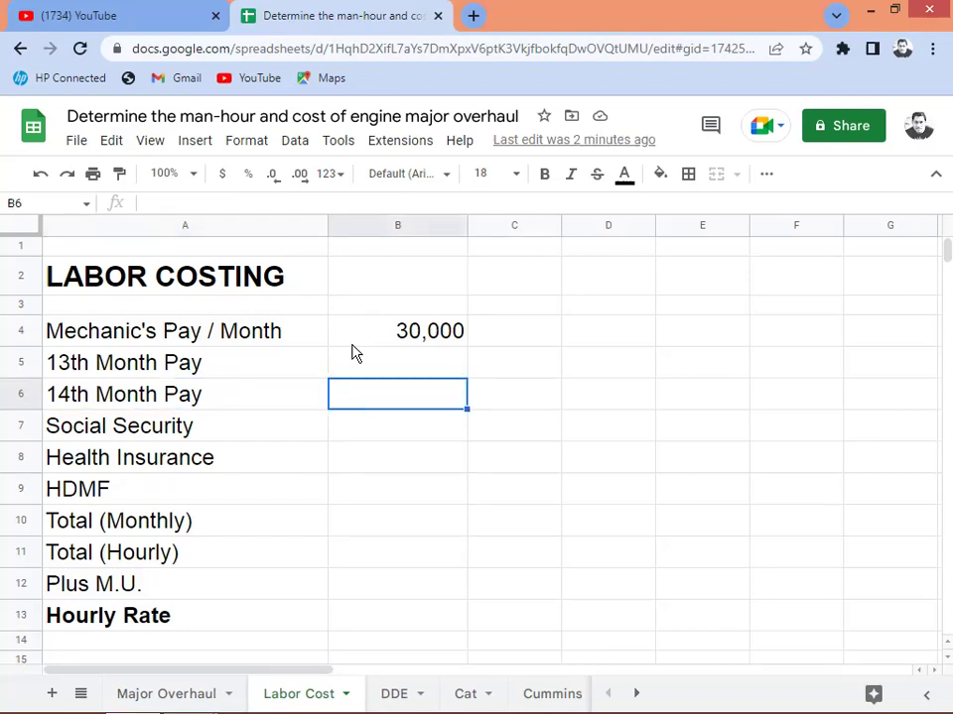
pyautogui.press('Up')
pyautogui.write('=B4')
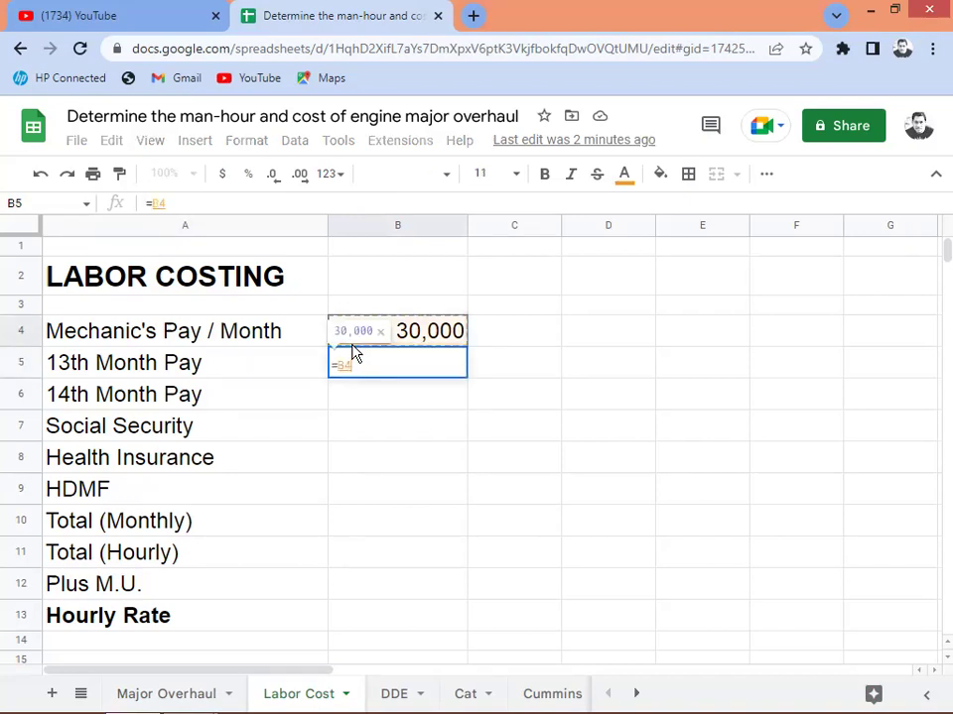
pyautogui.write('/')
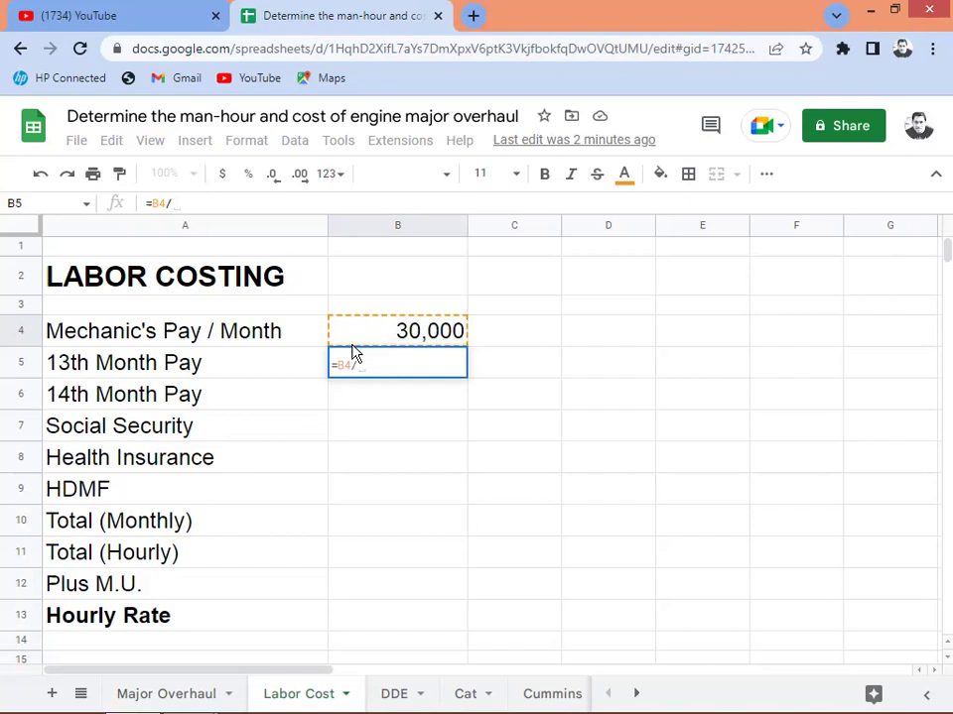
pyautogui.write('12')
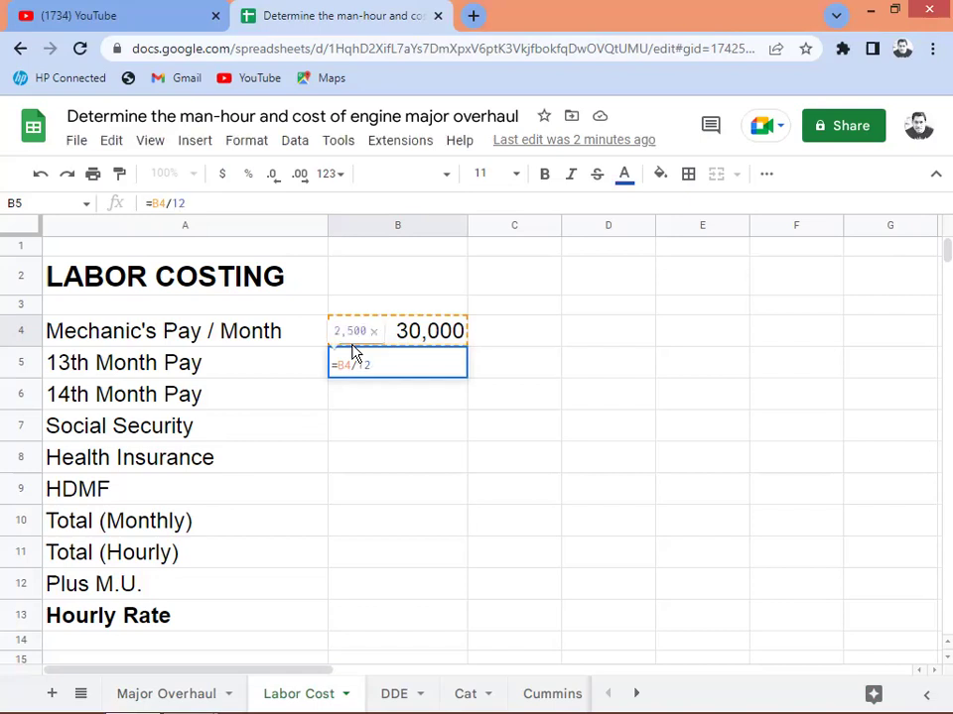
pyautogui.press('Return')
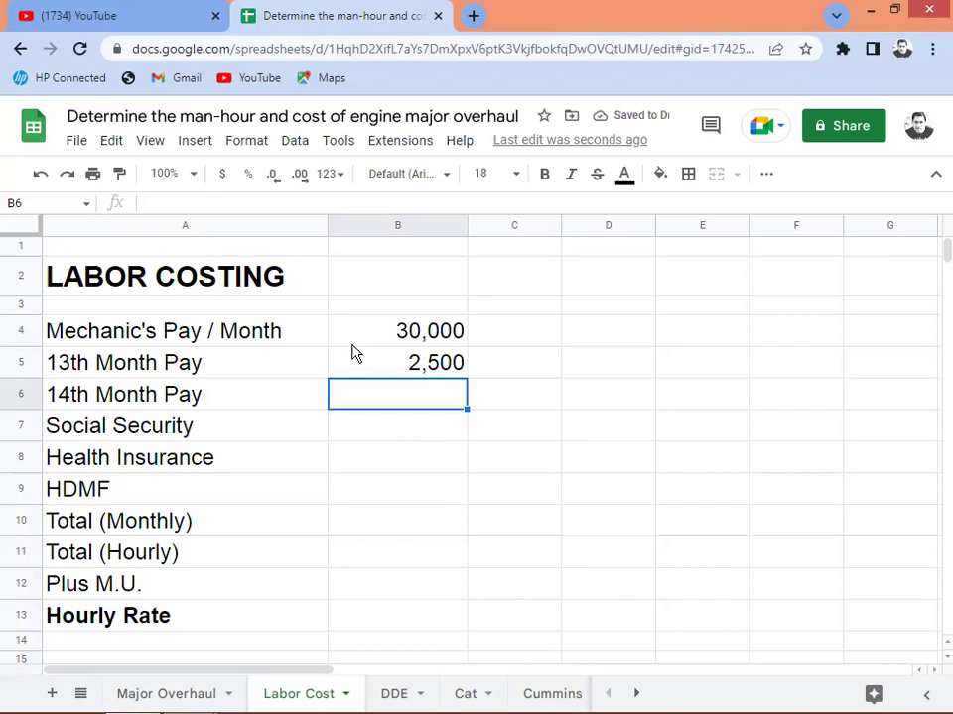
# Calculate the 14th month pay in B6 with the formula =B4/12 and dismiss the suggested autofill
pyautogui.write('=')
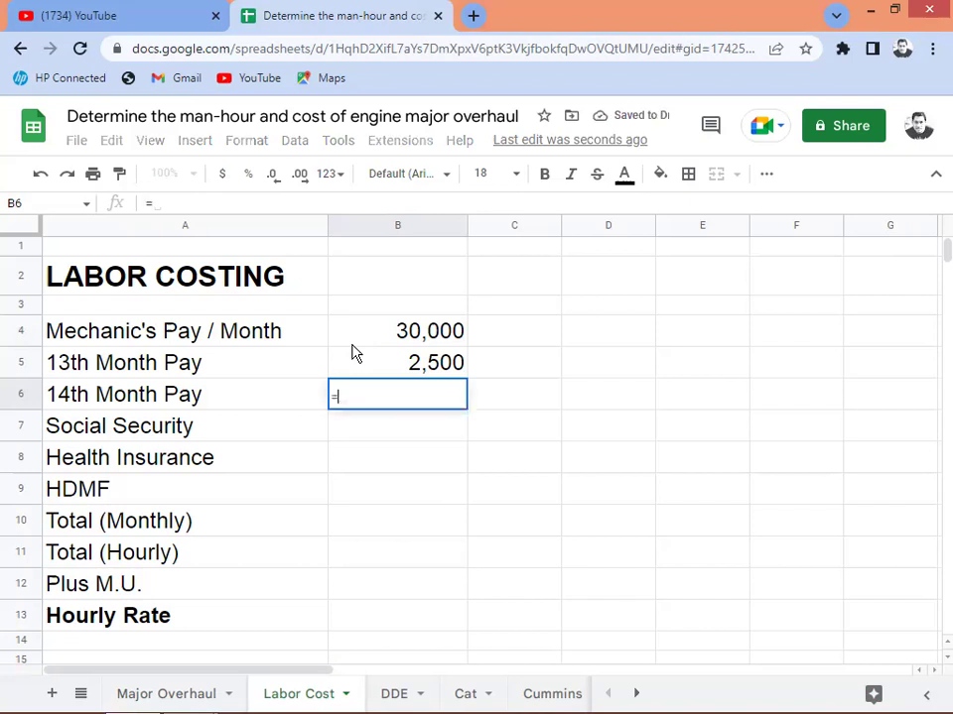
pyautogui.click(354, 354)
pyautogui.press('Up')
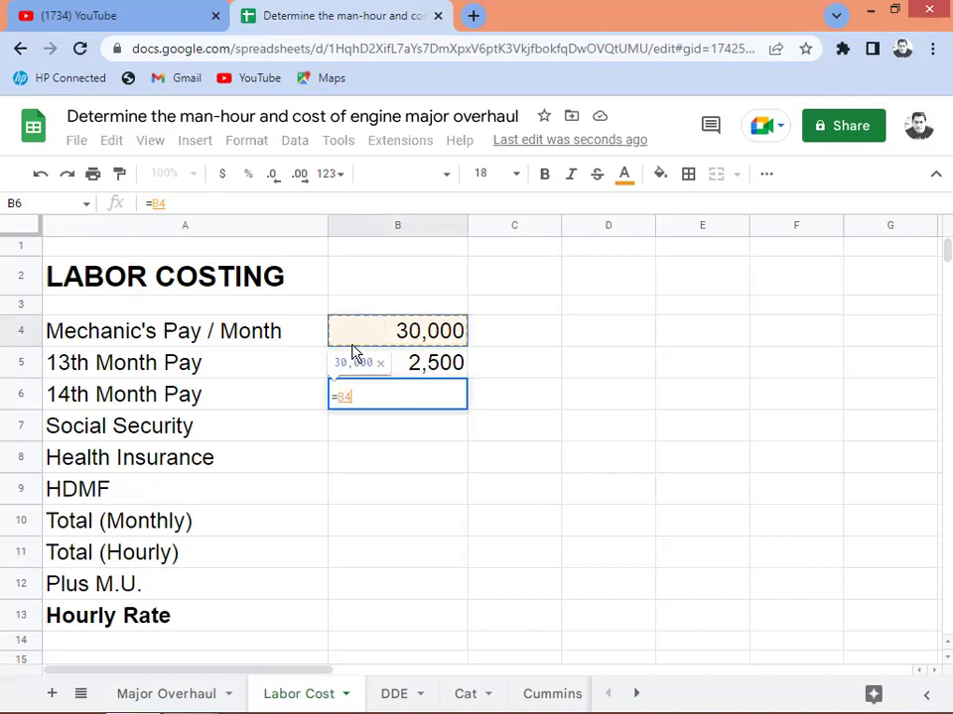
pyautogui.write('/')
pyautogui.write('12')
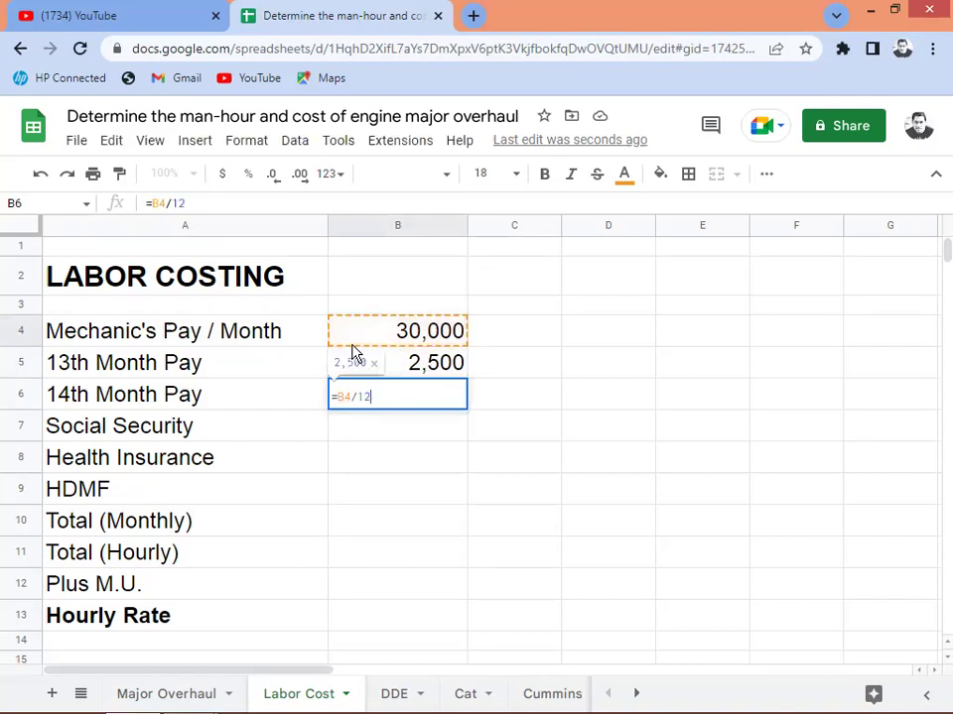
pyautogui.press('Return')
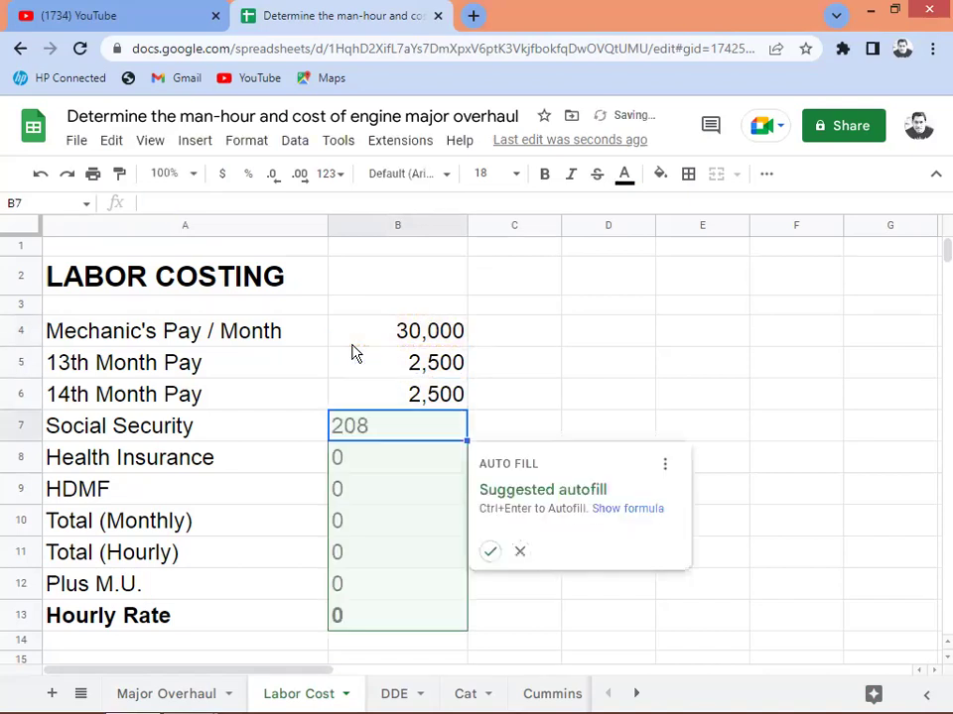
pyautogui.press('Escape')
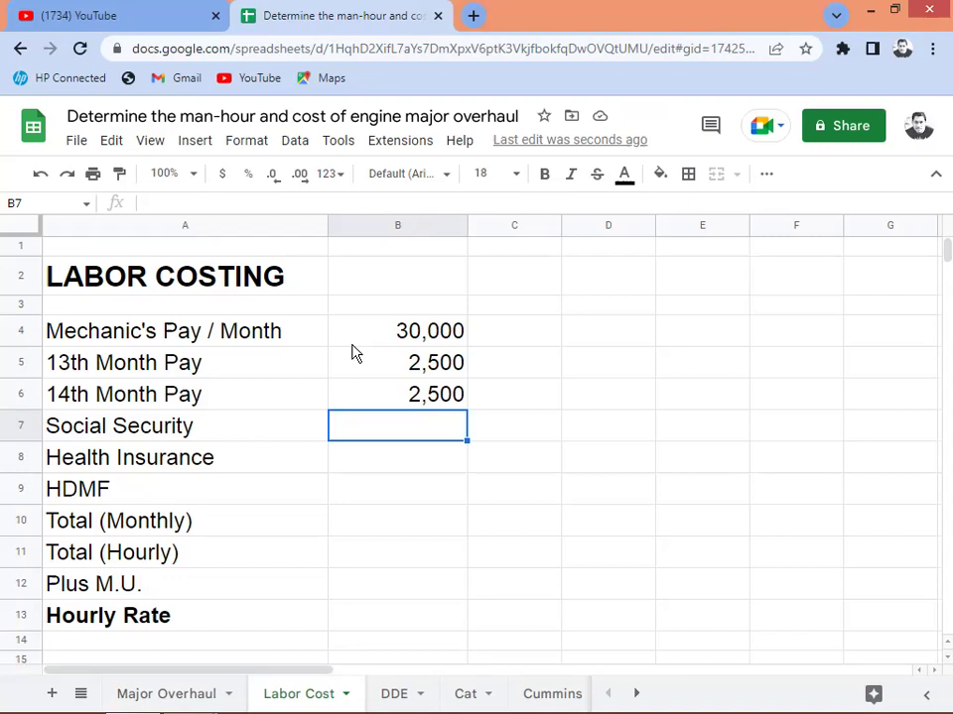
# Enter 1500 for Social Security in B7 and 1000 for Health Insurance in B8
pyautogui.write('1500')
pyautogui.press('Tab')
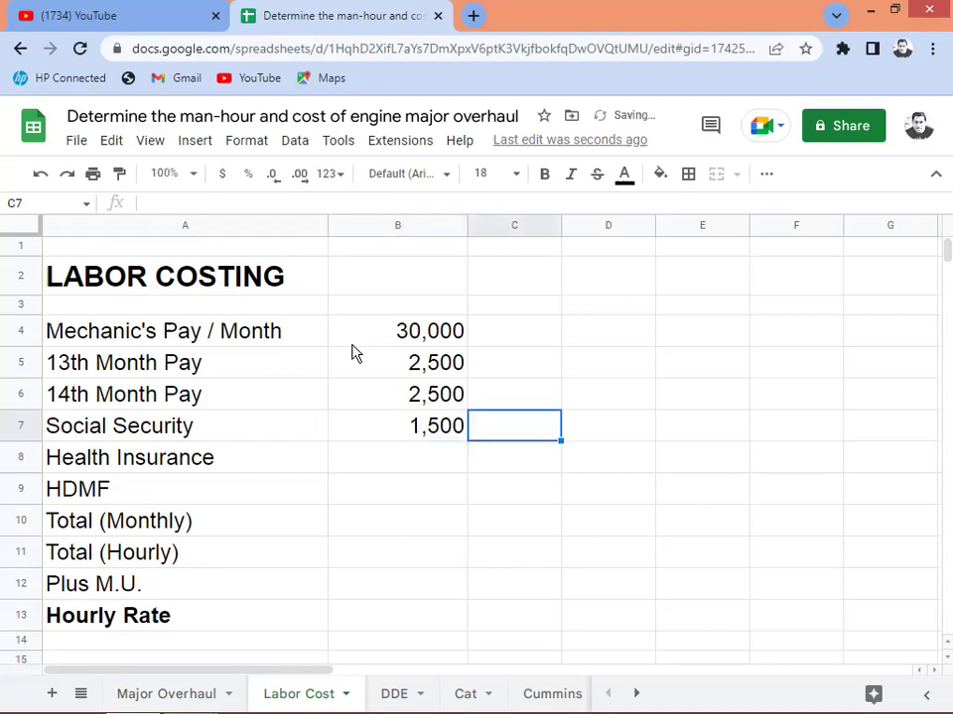
pyautogui.press('Left')
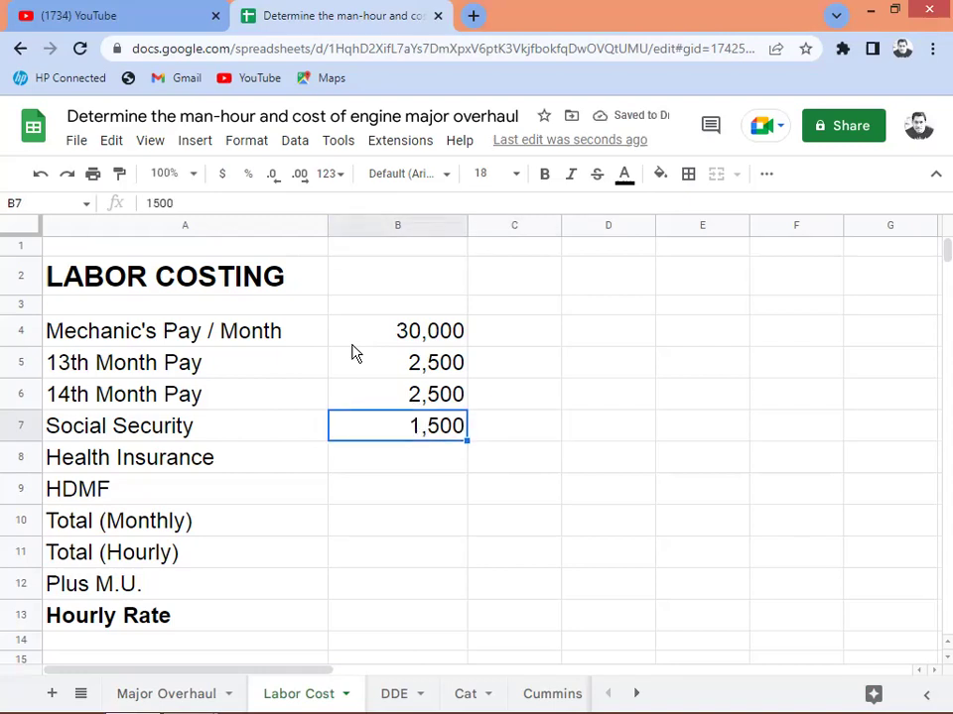
pyautogui.press('Down')
pyautogui.press('Left')
pyautogui.press('Right')
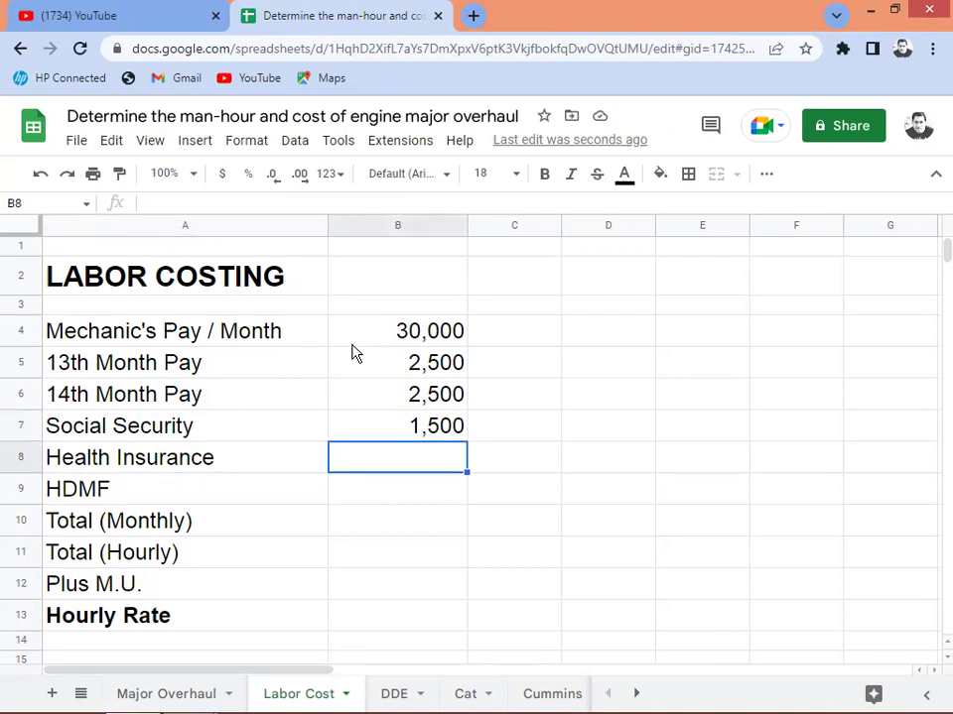
pyautogui.write('1000')
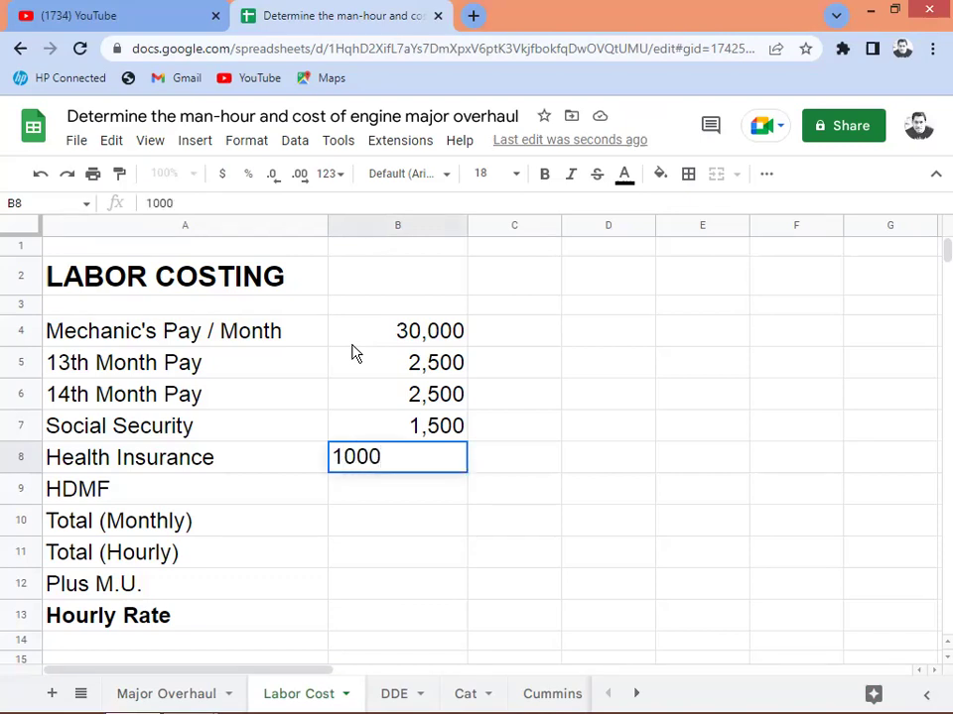
pyautogui.press('Tab')
pyautogui.press('Left')
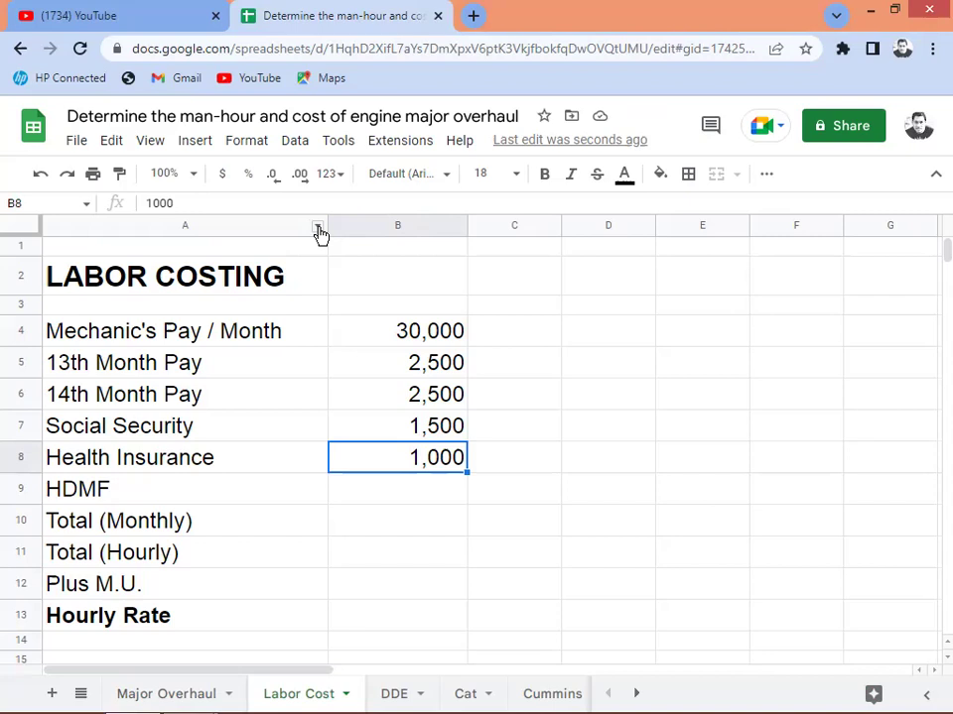
# Enter 200 as the HDMF contribution in B9
pyautogui.press('Down')
pyautogui.press('Left')
pyautogui.press('Right')
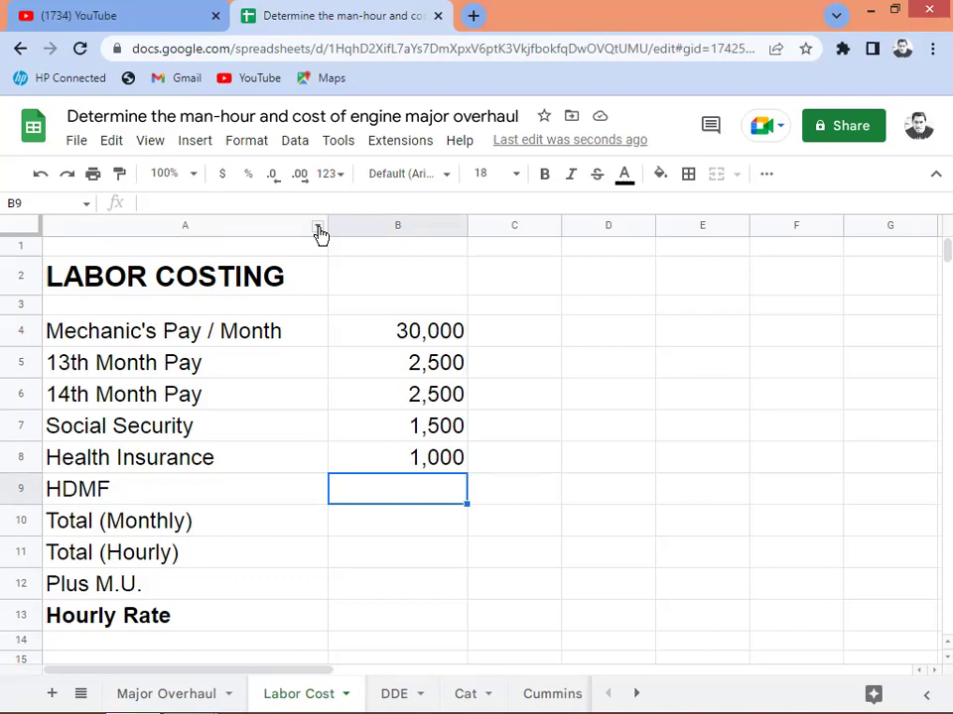
pyautogui.press('Left')
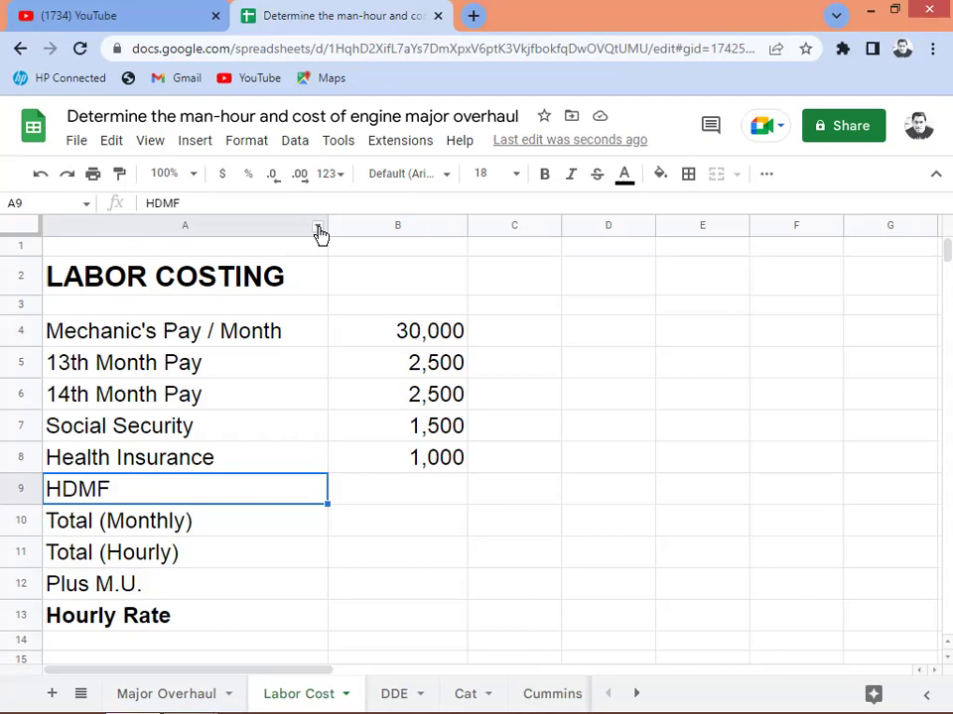
pyautogui.press('Tab')
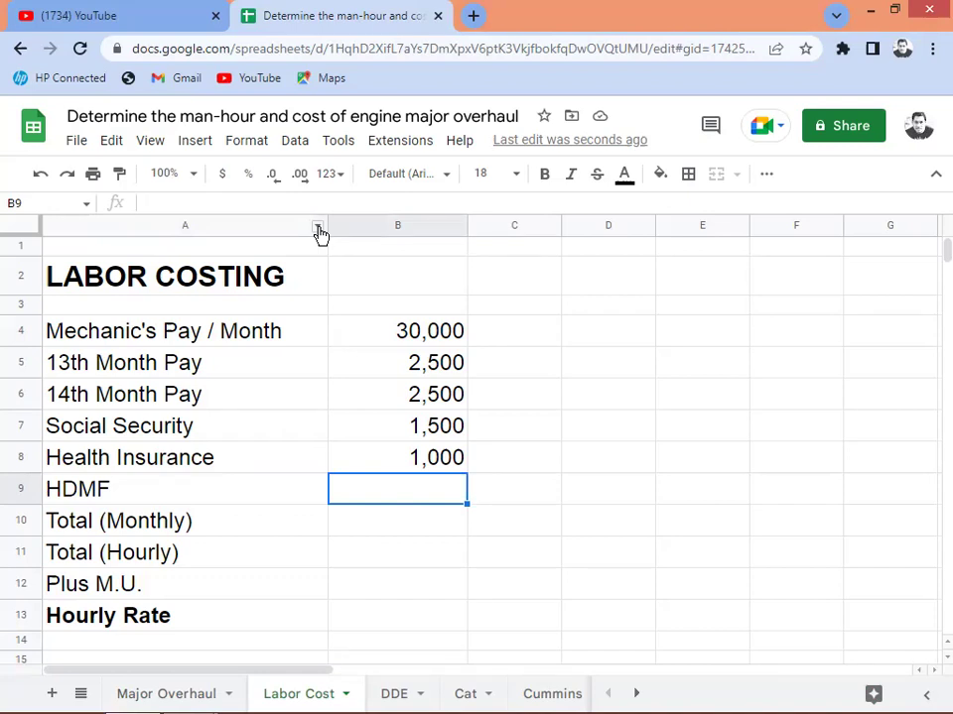
pyautogui.write('200')
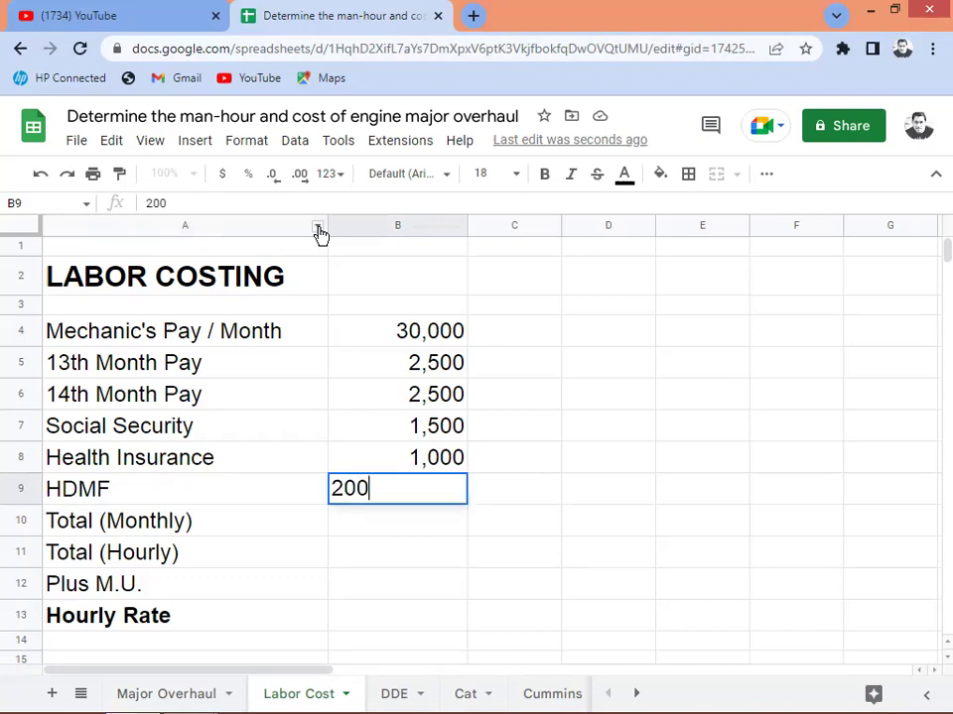
pyautogui.press('Tab')
pyautogui.press('Left')
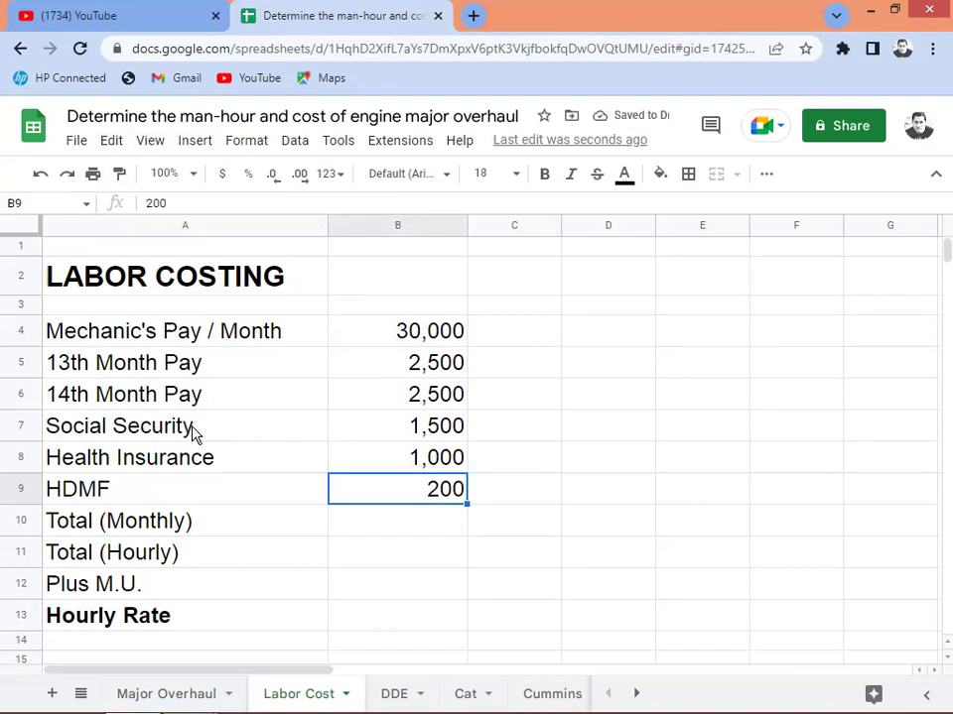
pyautogui.click(389, 436)
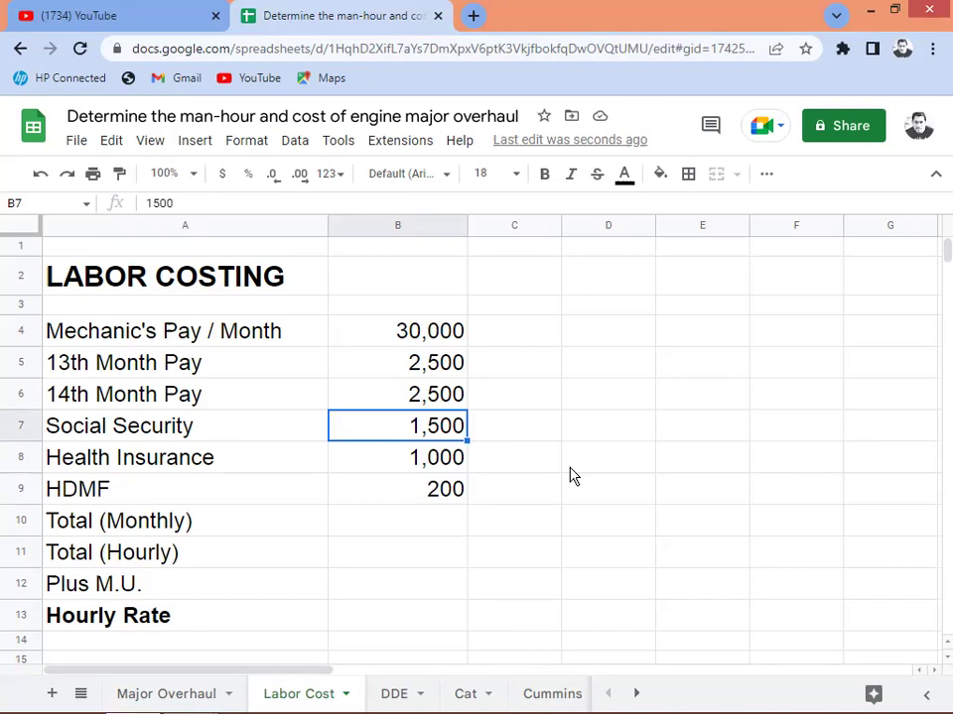
pyautogui.press('Down')
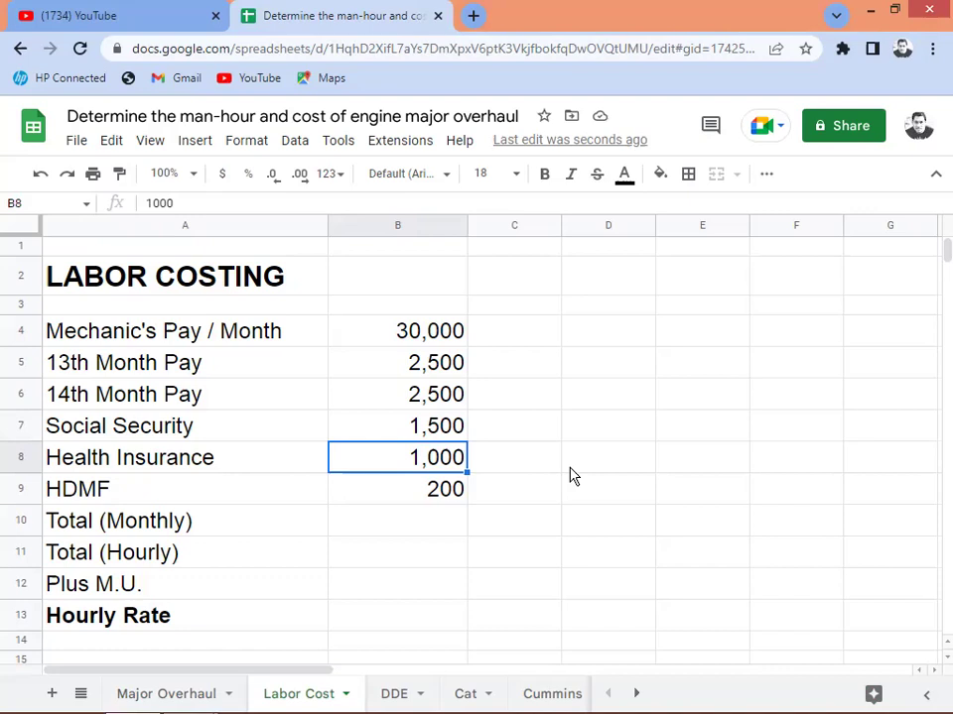
pyautogui.press('Down')
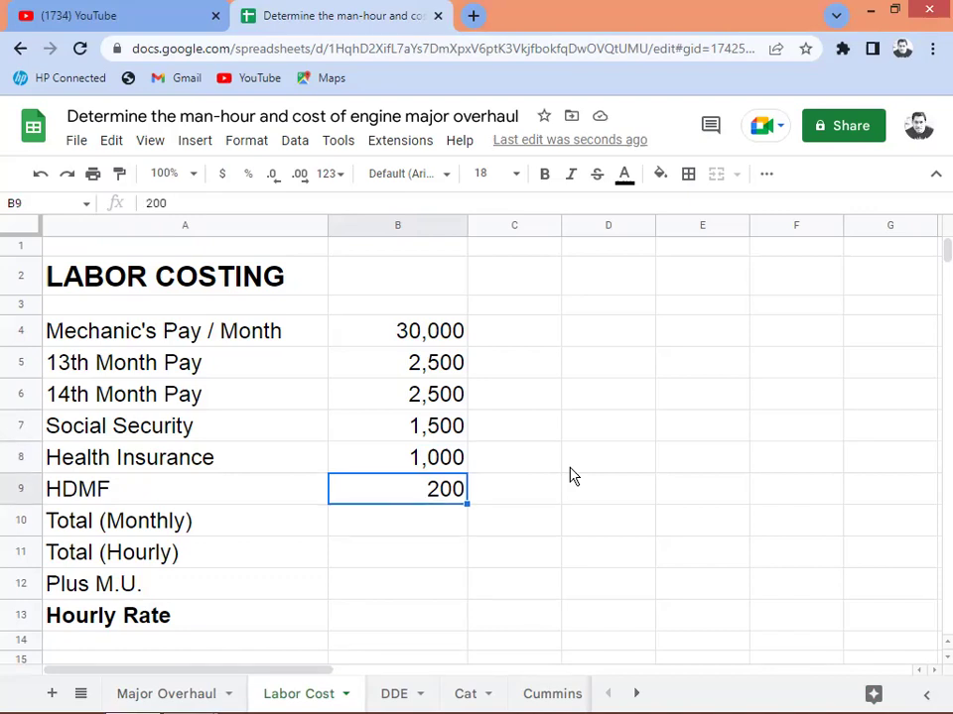
pyautogui.moveTo(402, 369); pyautogui.dragTo(421, 502)
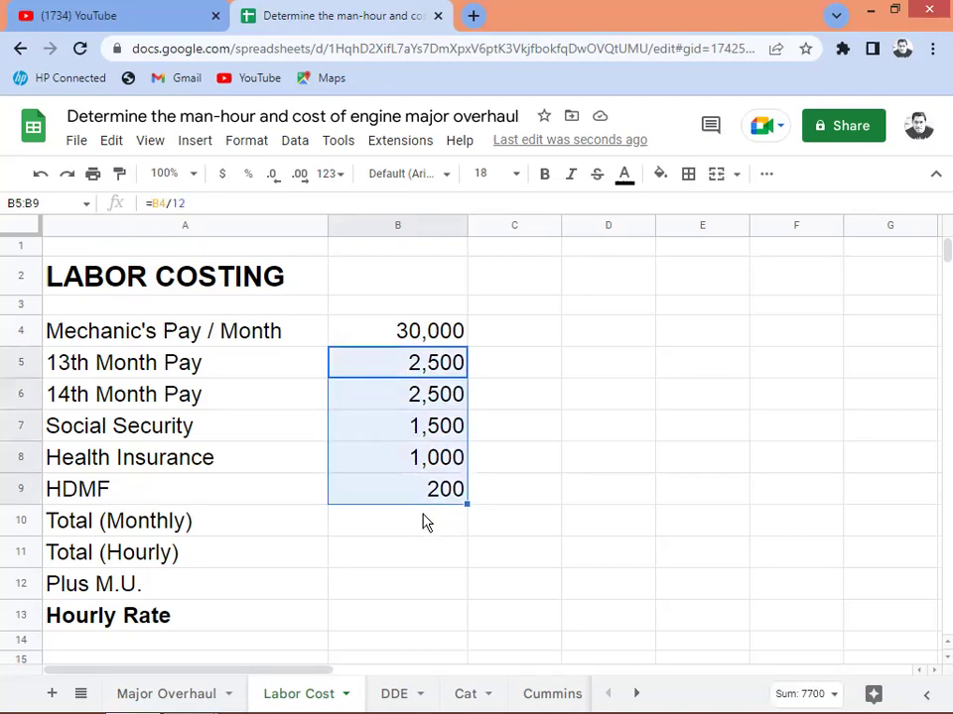
# Calculate the monthly total in B10 by summing the pay and contributions with =SUM(B4:B9)
pyautogui.click(427, 522)
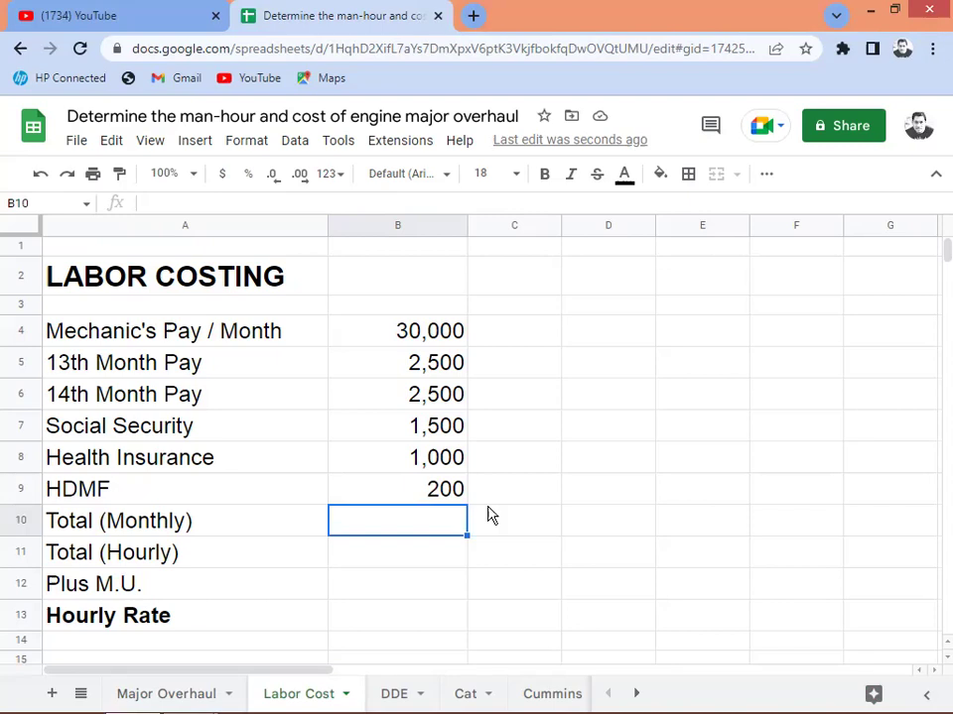
pyautogui.press('Left')
pyautogui.press('Right')
pyautogui.click(769, 179)
pyautogui.click(766, 213)
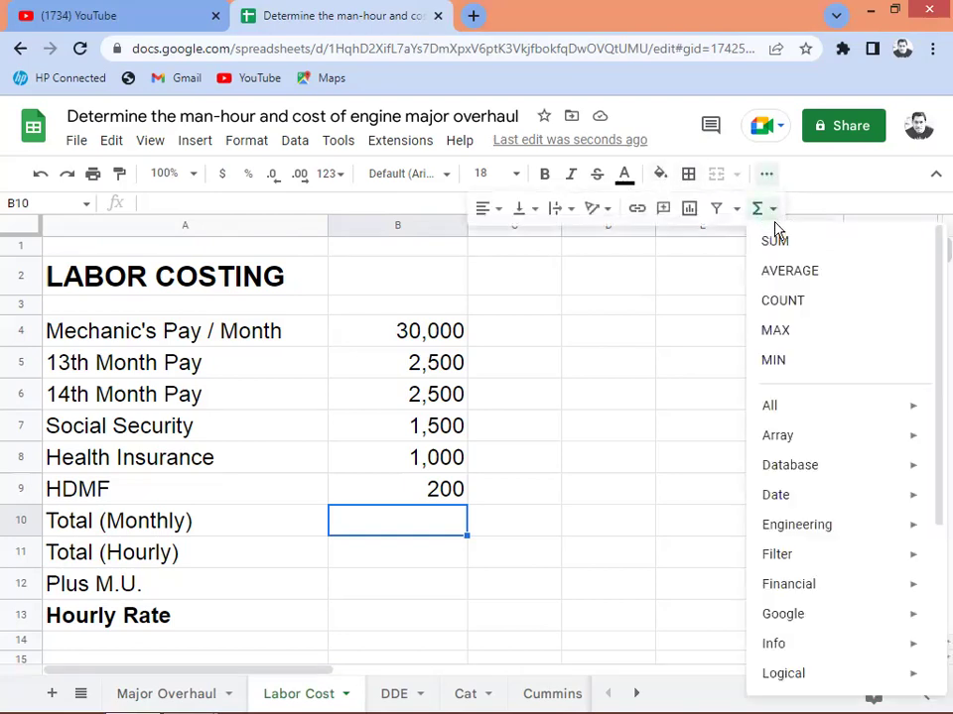
pyautogui.click(775, 240)
pyautogui.click(414, 338)
pyautogui.moveTo(414, 337); pyautogui.dragTo(405, 495)
pyautogui.press('Return')
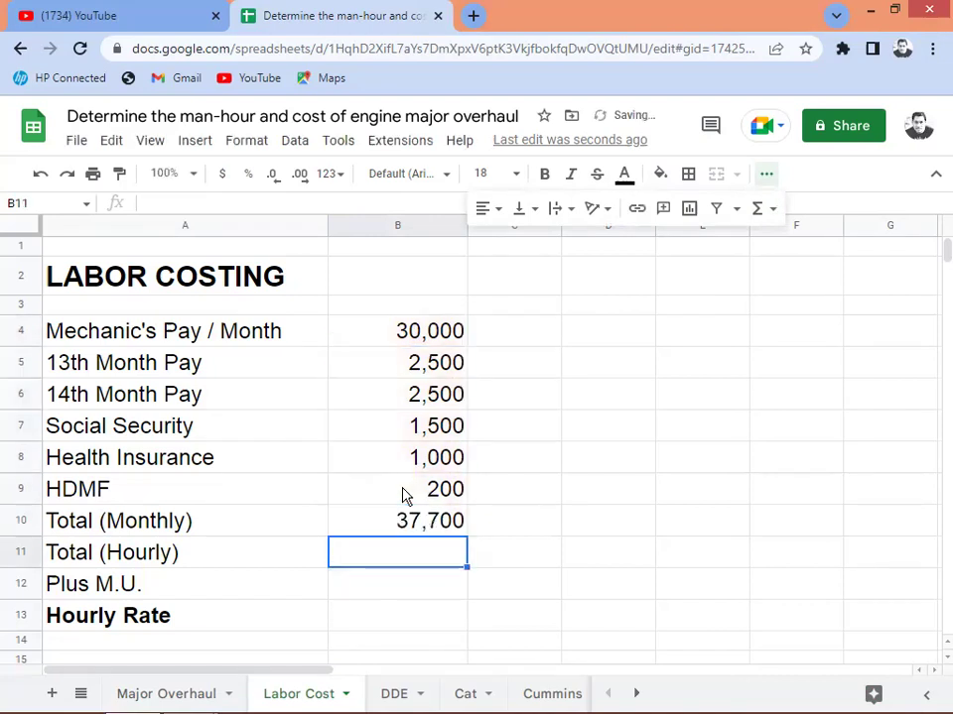
pyautogui.press('Up')
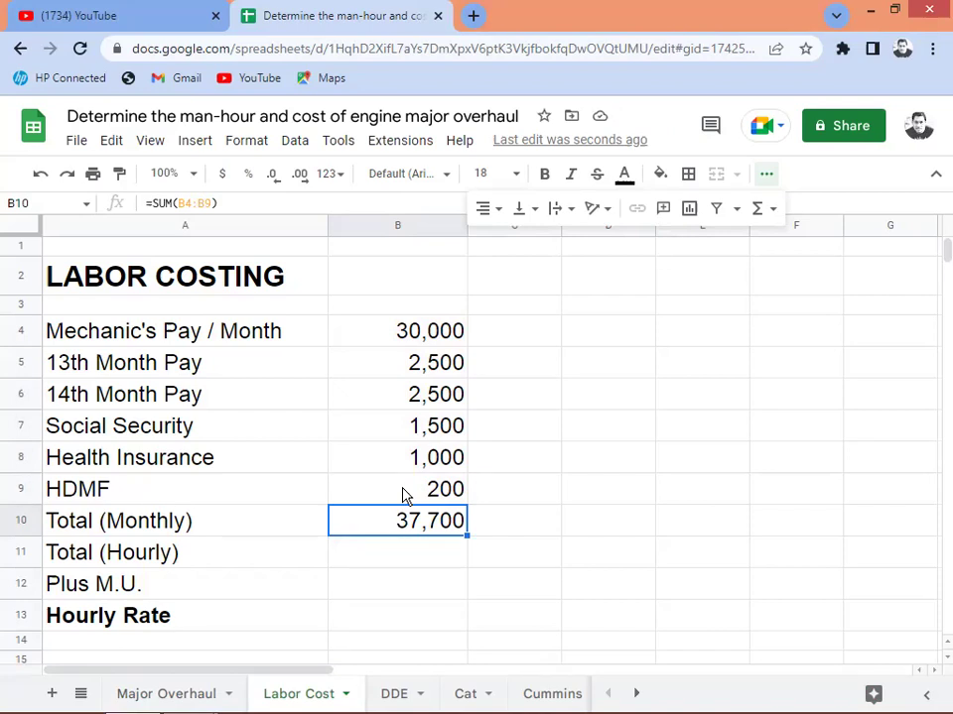
# Calculate the hourly total in B11 by dividing the monthly total by 208 hours, with the formula =B10/208
pyautogui.press('Left')
pyautogui.press('Down')
pyautogui.press('Right')
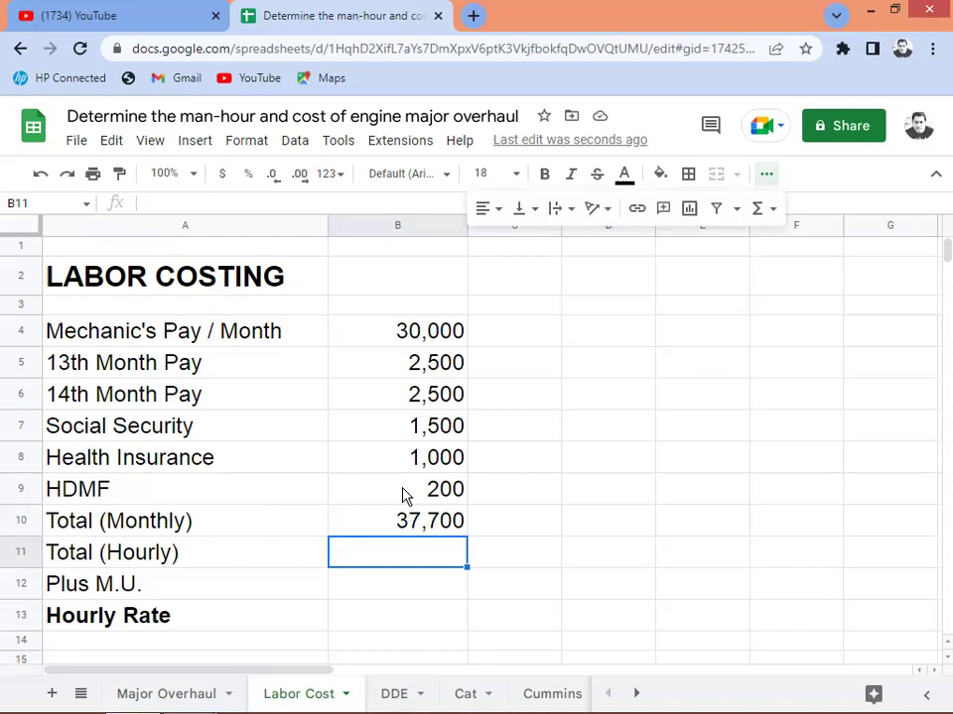
pyautogui.write('=')
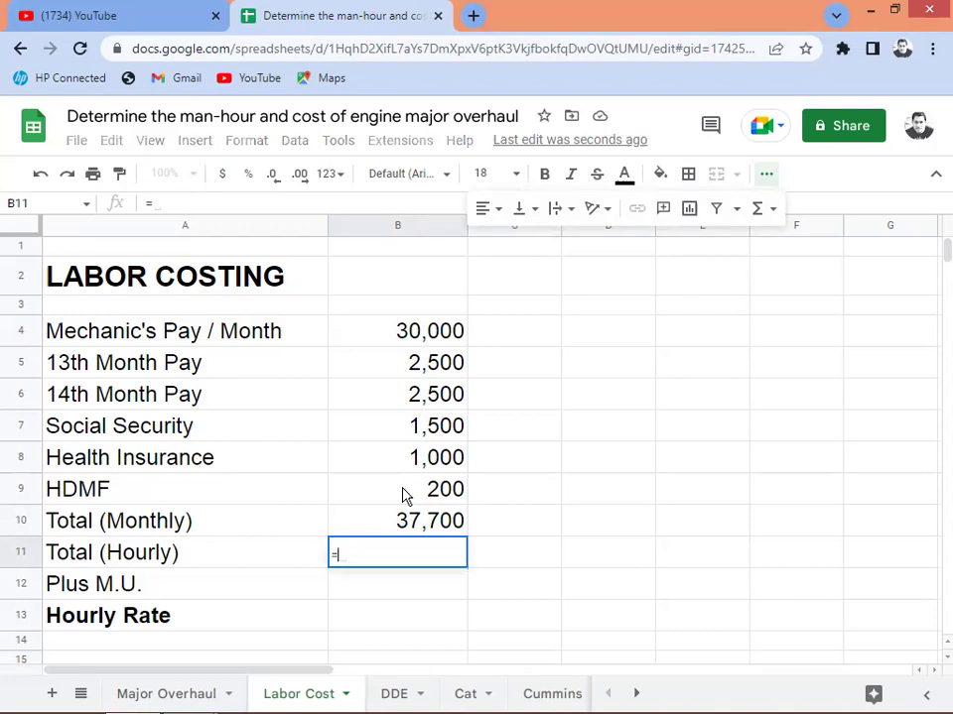
pyautogui.press('Up')
pyautogui.write('/208')
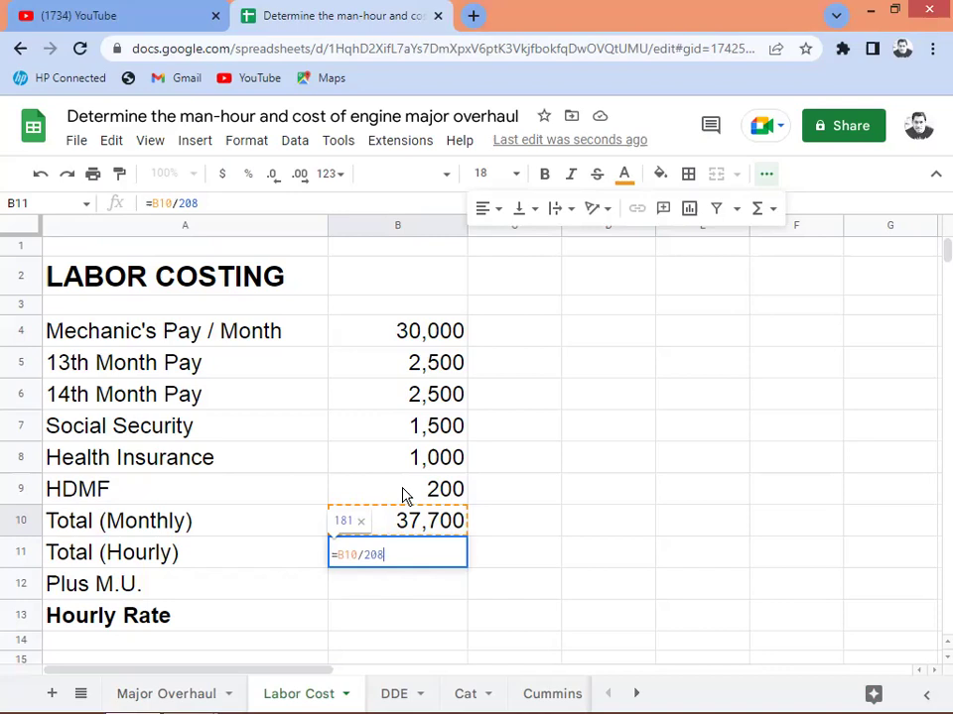
pyautogui.press('Return')
pyautogui.press('Up')
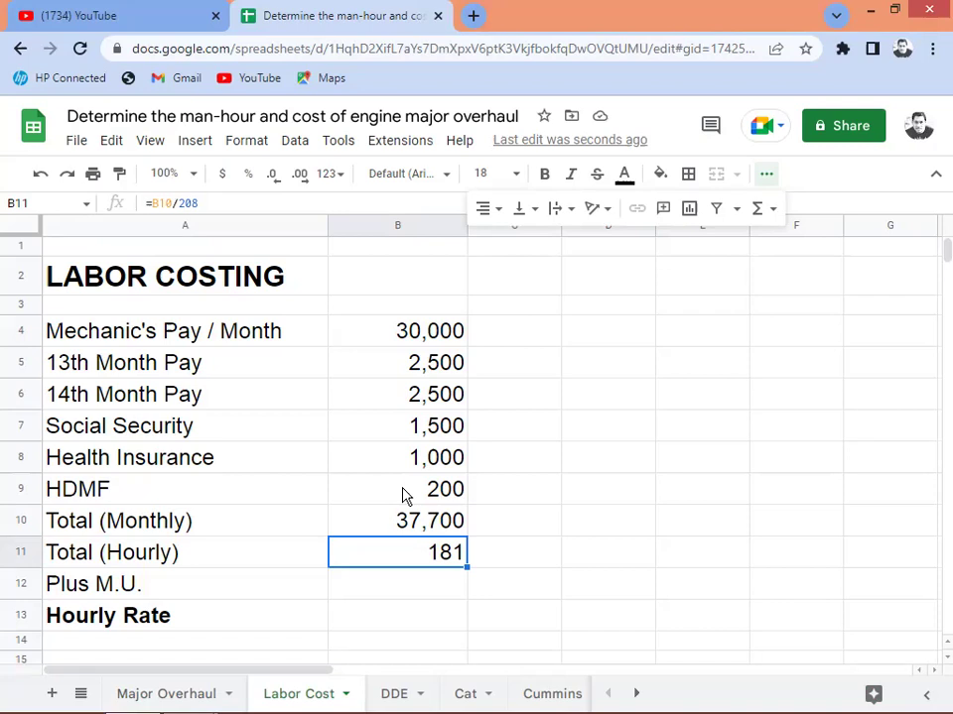
# Change the markup label in A12 to "Add M.U."
pyautogui.press('Down')
pyautogui.press('Left')
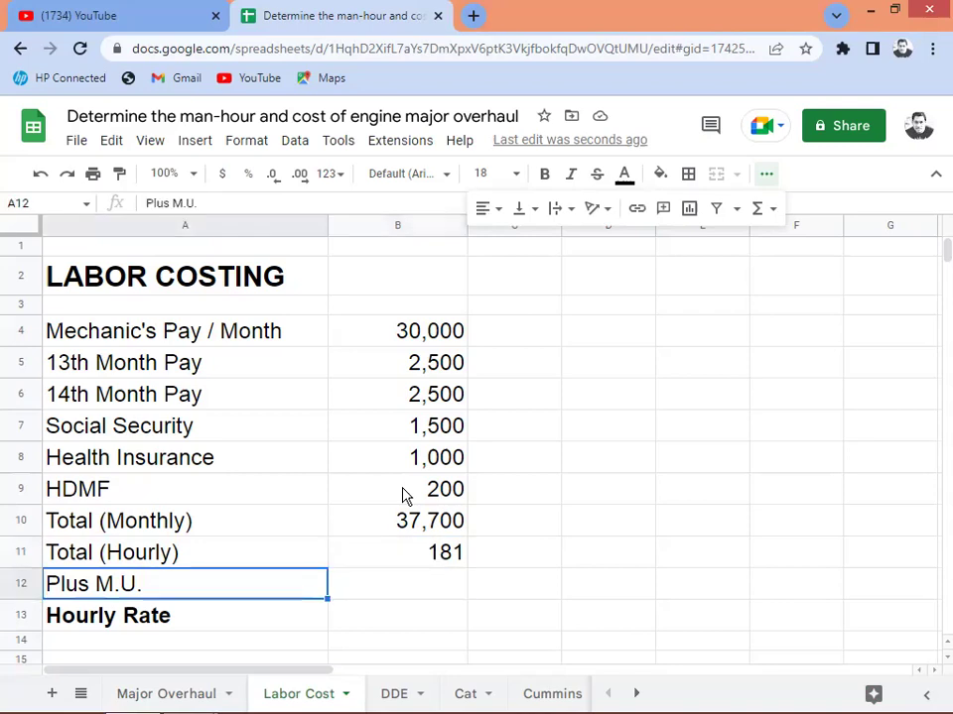
pyautogui.press('Right')
pyautogui.press('Left')
pyautogui.press('Return')
pyautogui.press('Left')
pyautogui.press('Left')
pyautogui.press('Left')
pyautogui.press('Left')
pyautogui.press('Left')
pyautogui.press('BackSpace')
pyautogui.press('BackSpace')
pyautogui.press('BackSpace')
pyautogui.press('BackSpace')
pyautogui.write('Ad')
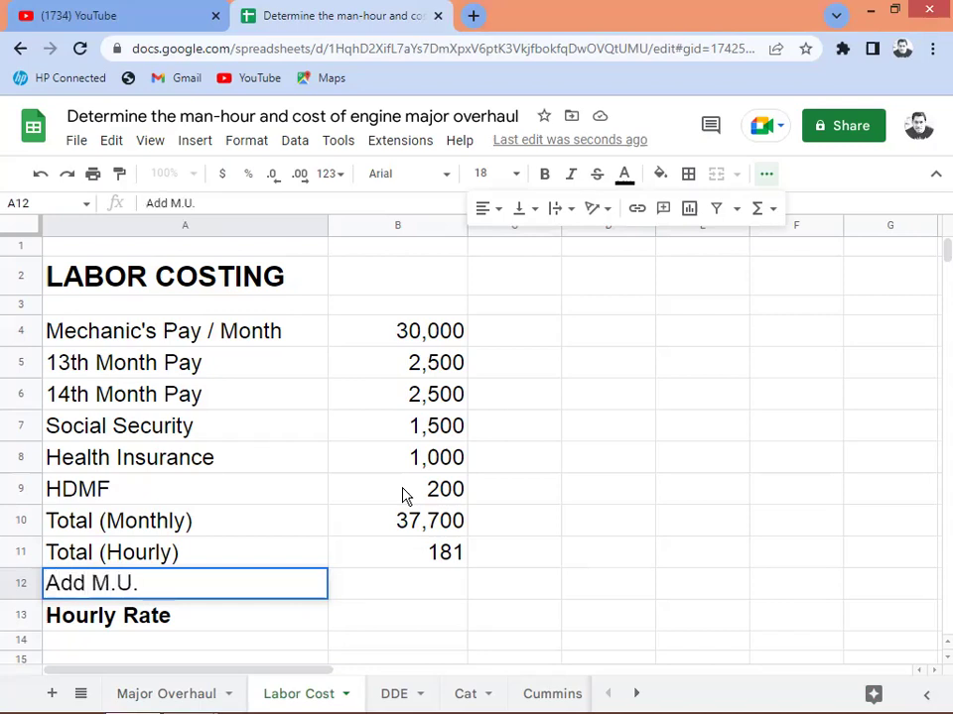
pyautogui.press('Return')
# Enter 1.3 as the markup factor in B12
pyautogui.press('Up')
pyautogui.press('Right')
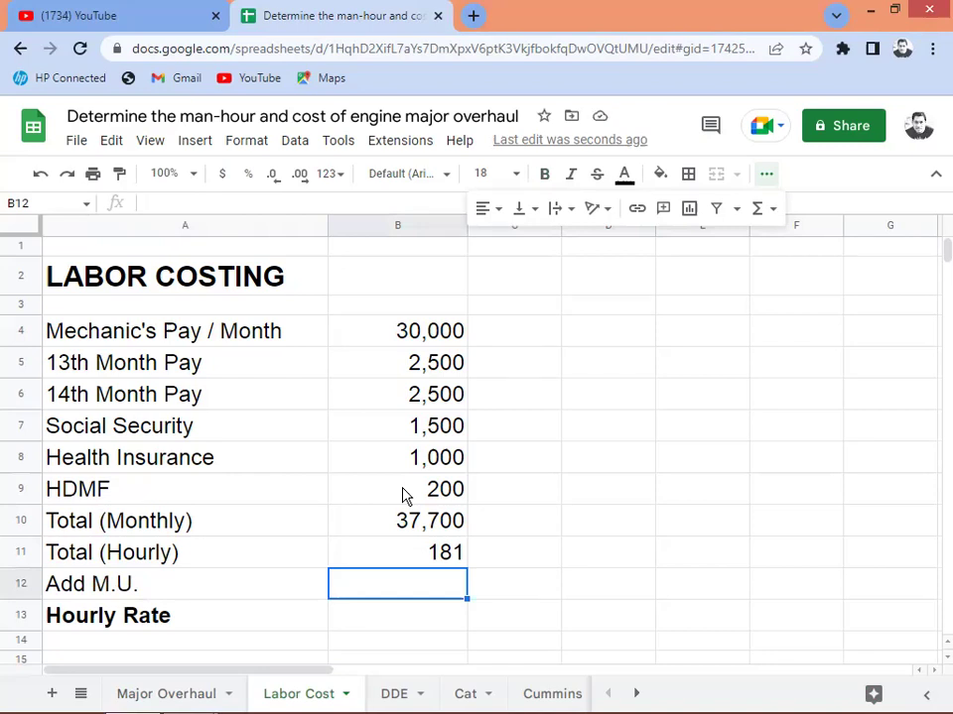
pyautogui.write('1.3')
pyautogui.hotkey('ctrl', 'Return')
# Calculate the Hourly Rate in B13 as the hourly total times the markup, with the formula =B11*B12
pyautogui.press('Down')
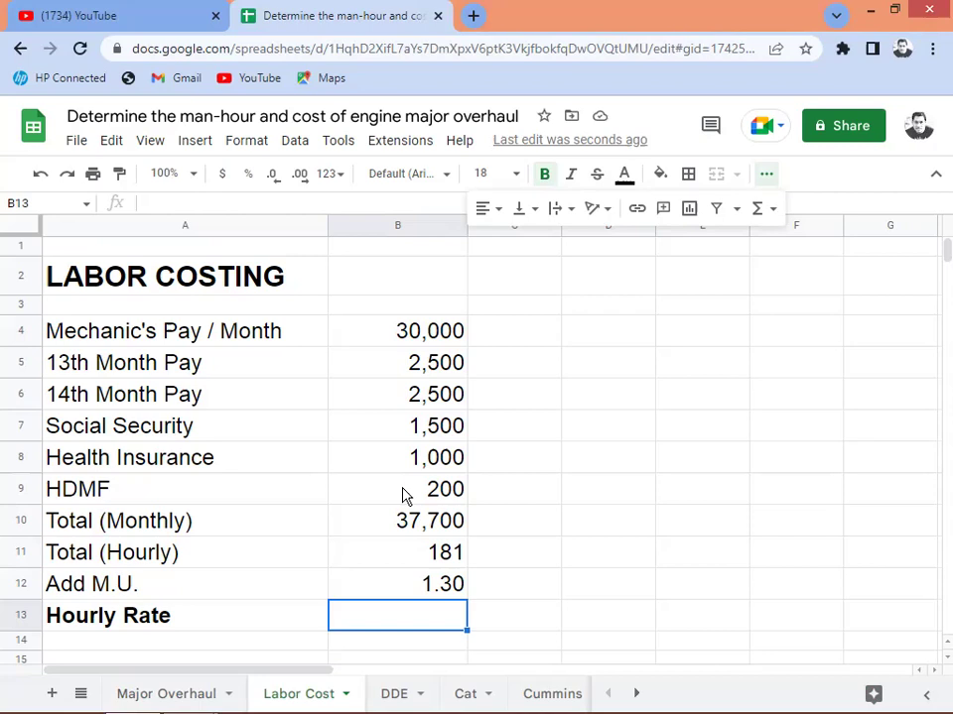
pyautogui.write('=')
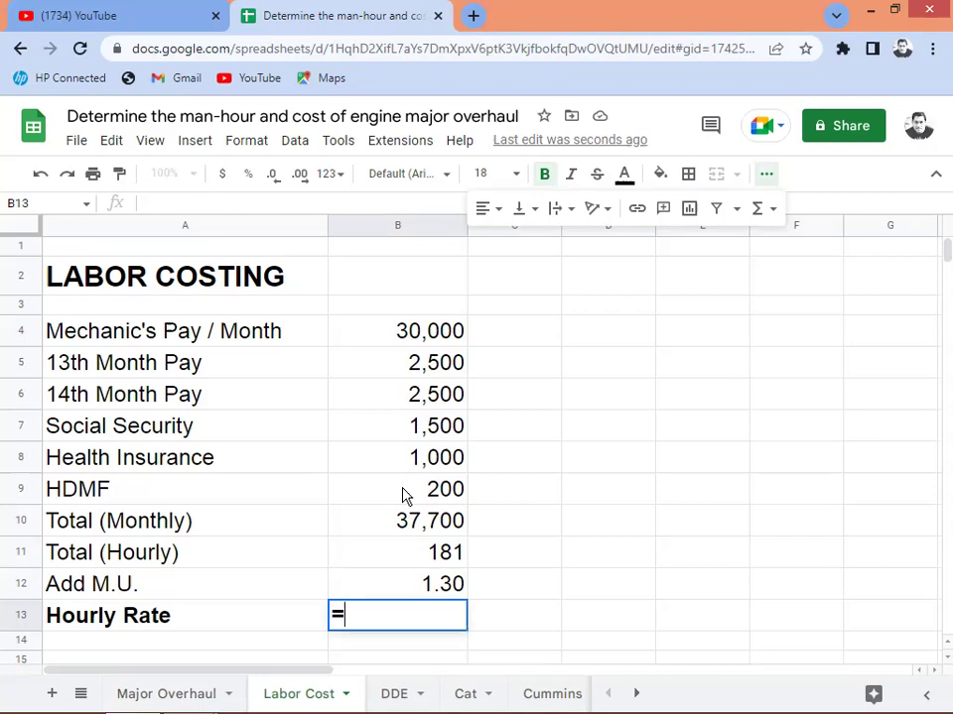
pyautogui.write('B11*')
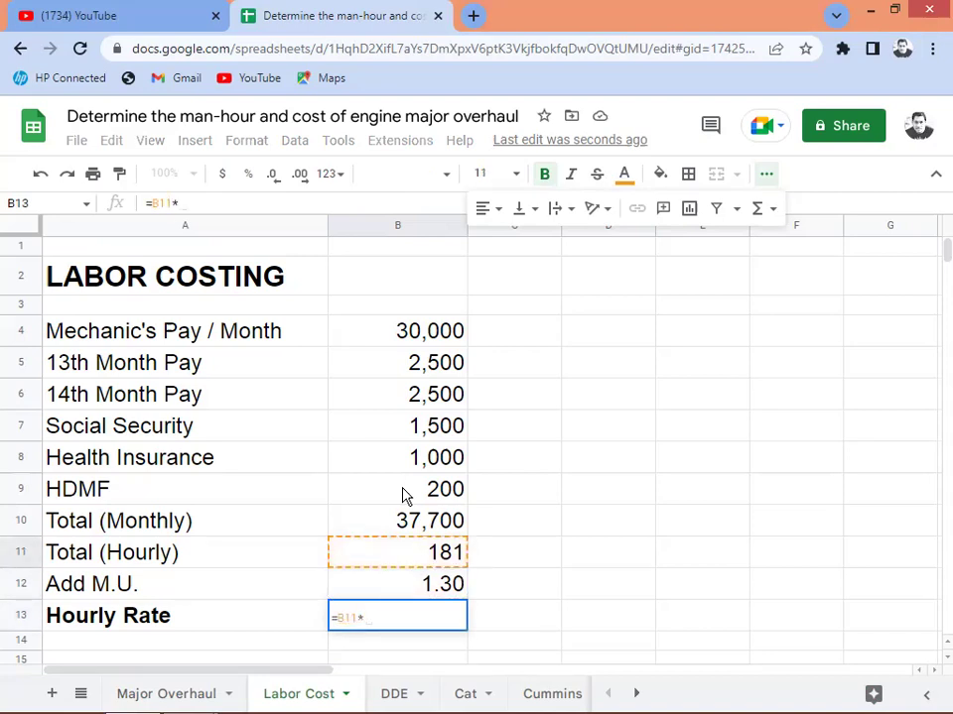
pyautogui.write('B12')
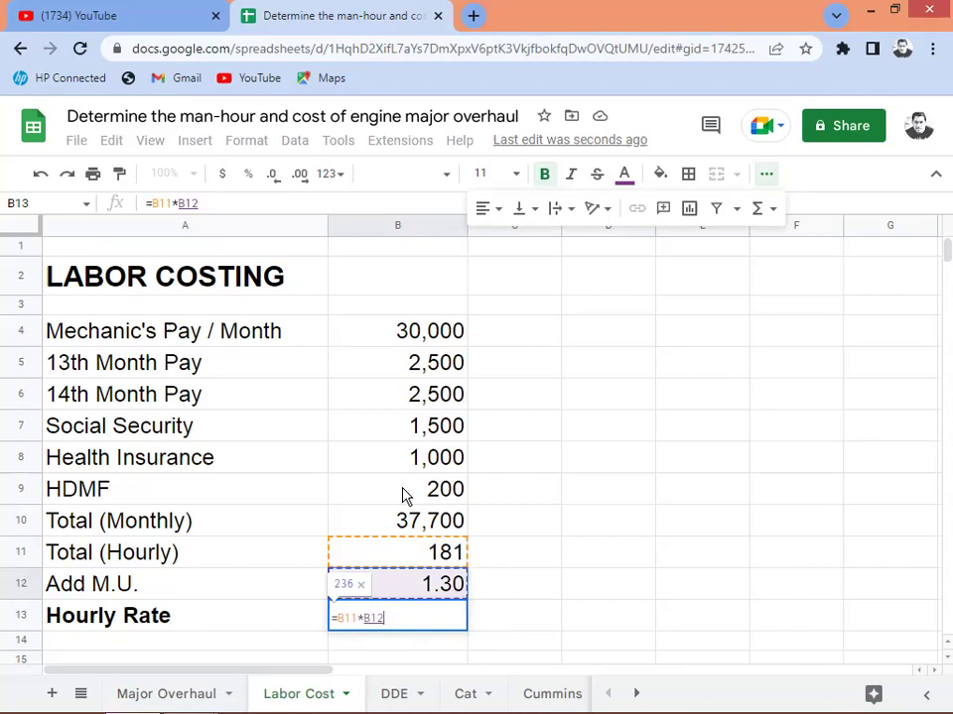
pyautogui.press('Return')
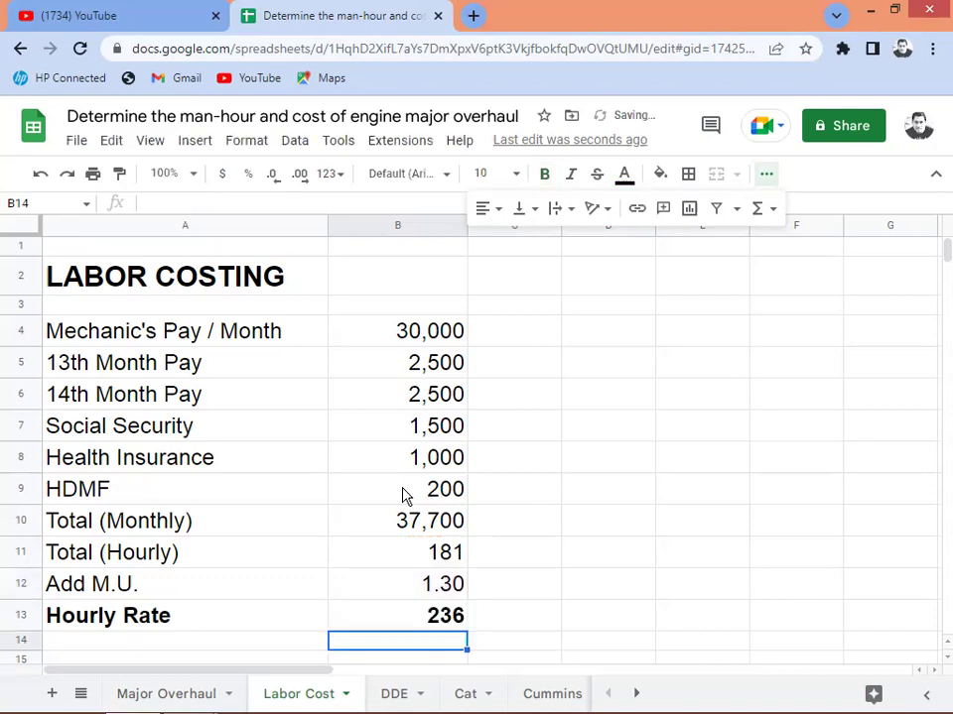
pyautogui.press('Up')
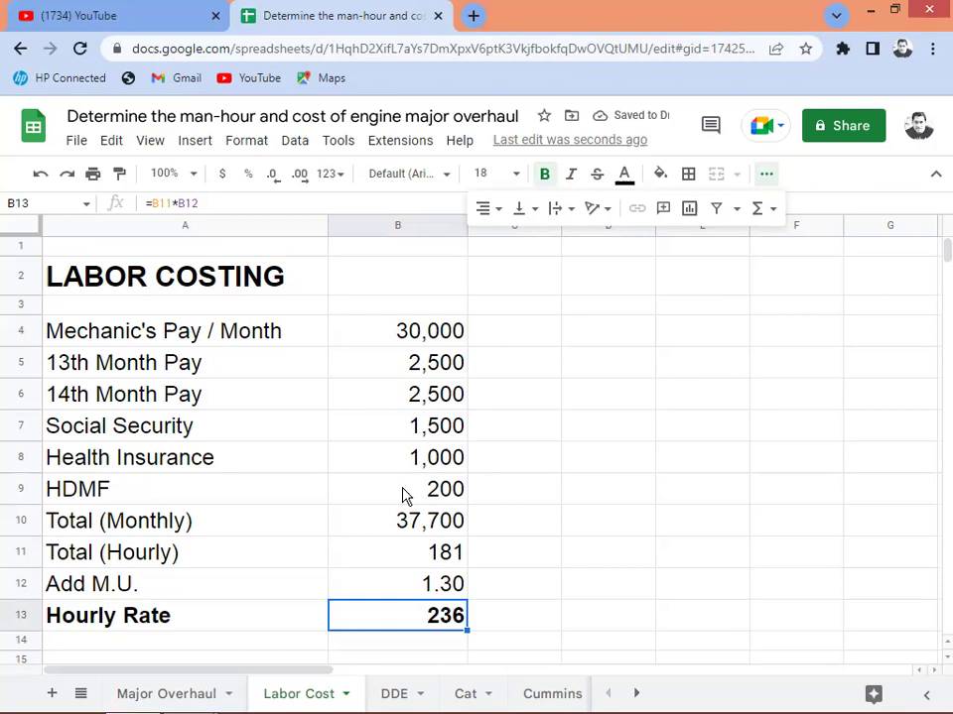
# Link the hourly rate in C6 of the Major Overhaul sheet to the Labor Cost sheet with ='Labor Cost'!B13
pyautogui.click(166, 694)
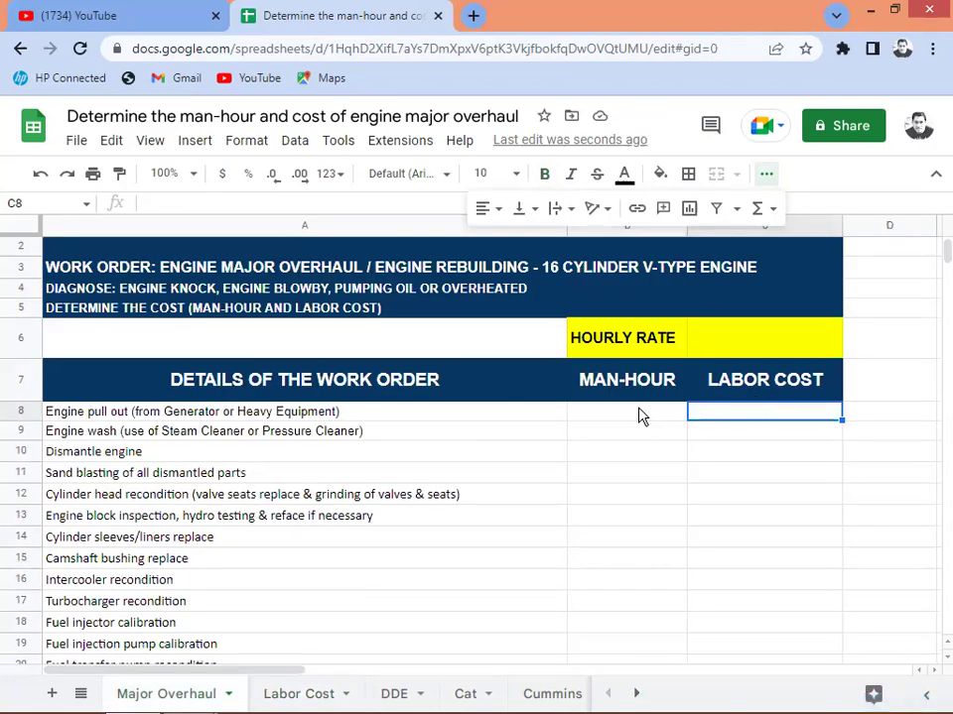
pyautogui.click(745, 347)
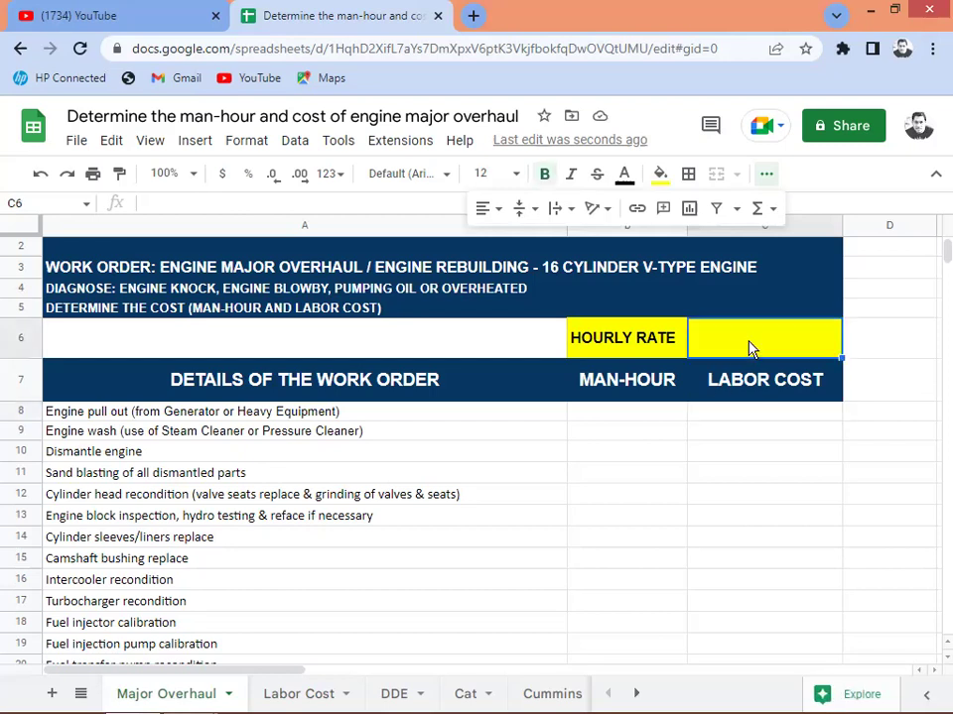
pyautogui.write('=')
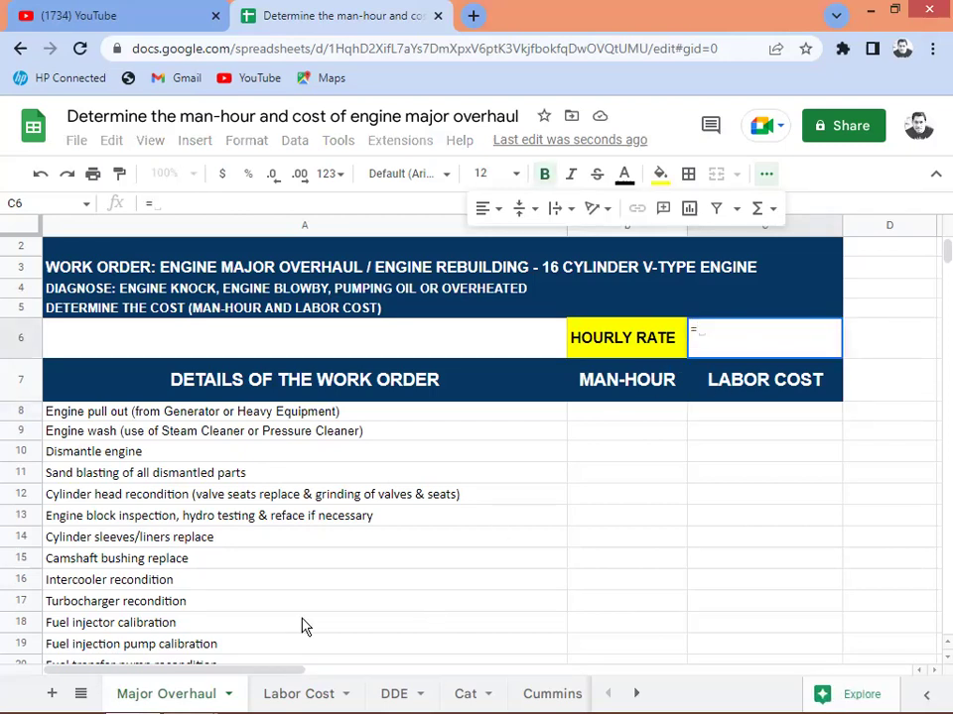
pyautogui.click(285, 694)
pyautogui.click(437, 617)
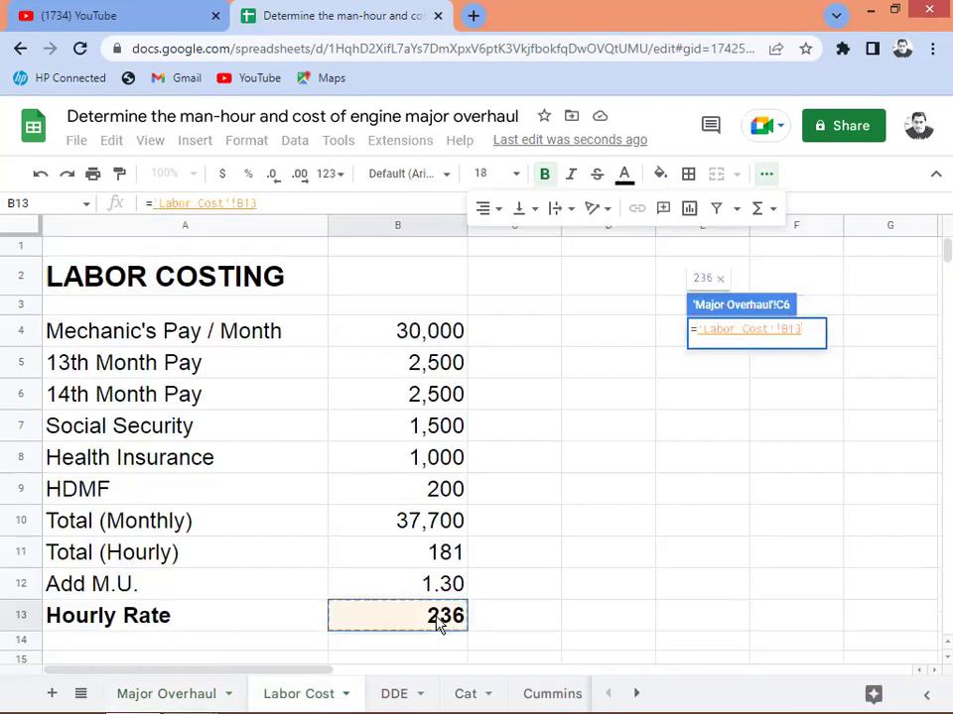
pyautogui.press('Return')
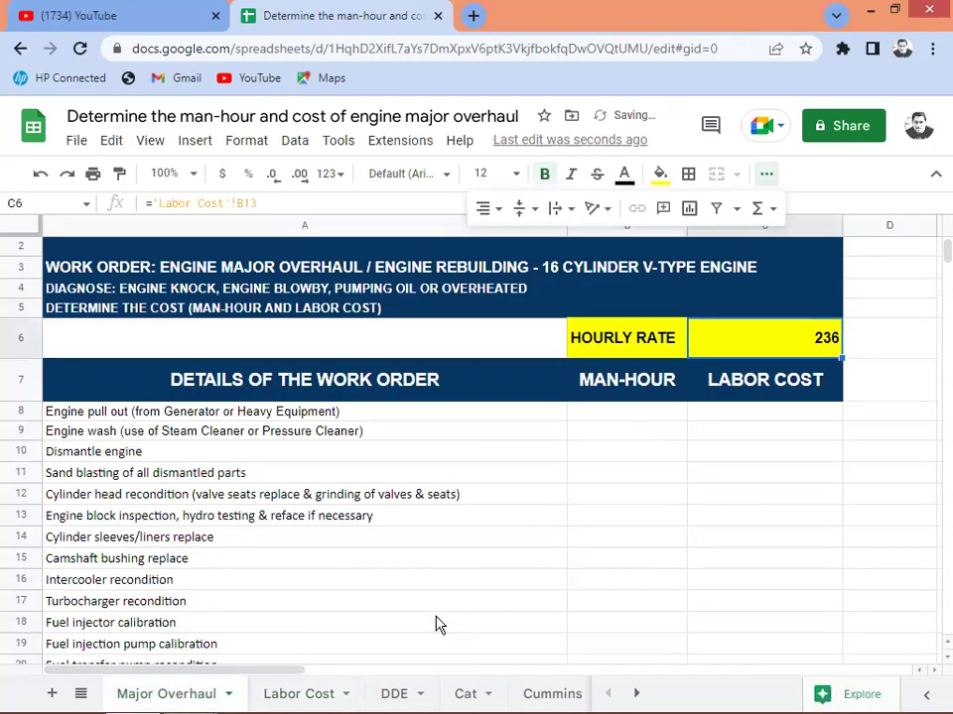
pyautogui.press('Left')
pyautogui.press('Down')
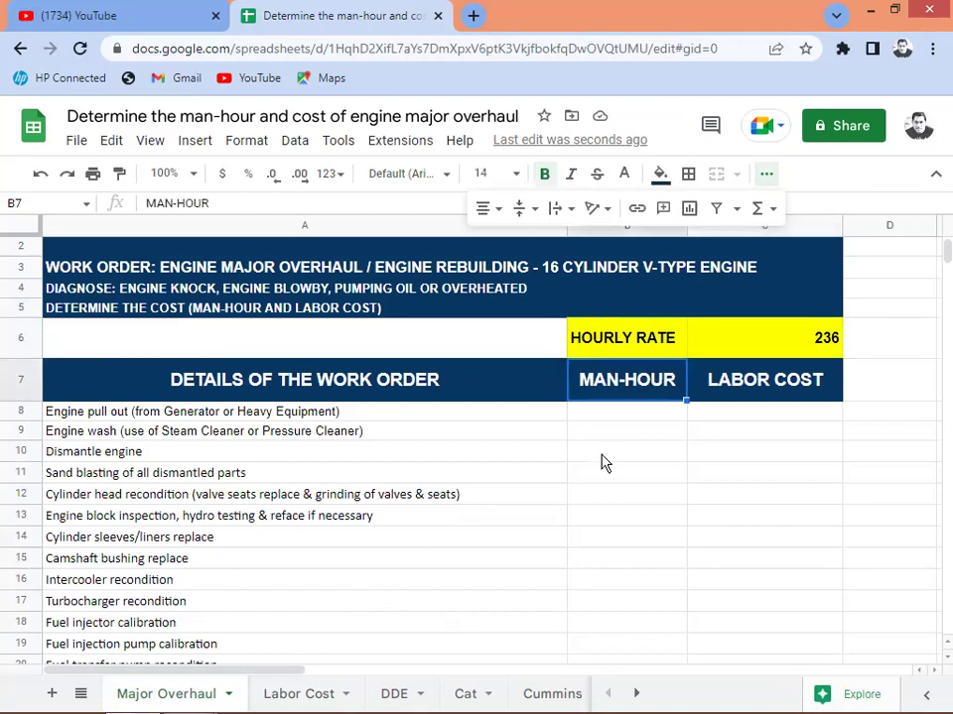
pyautogui.press('Down')
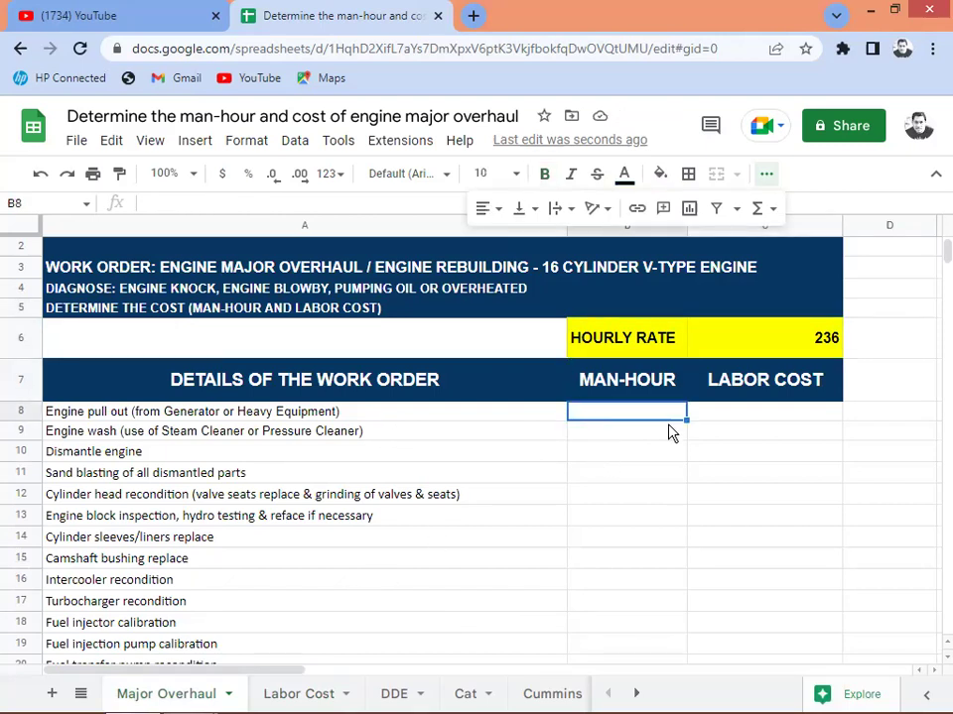
pyautogui.press('Left')
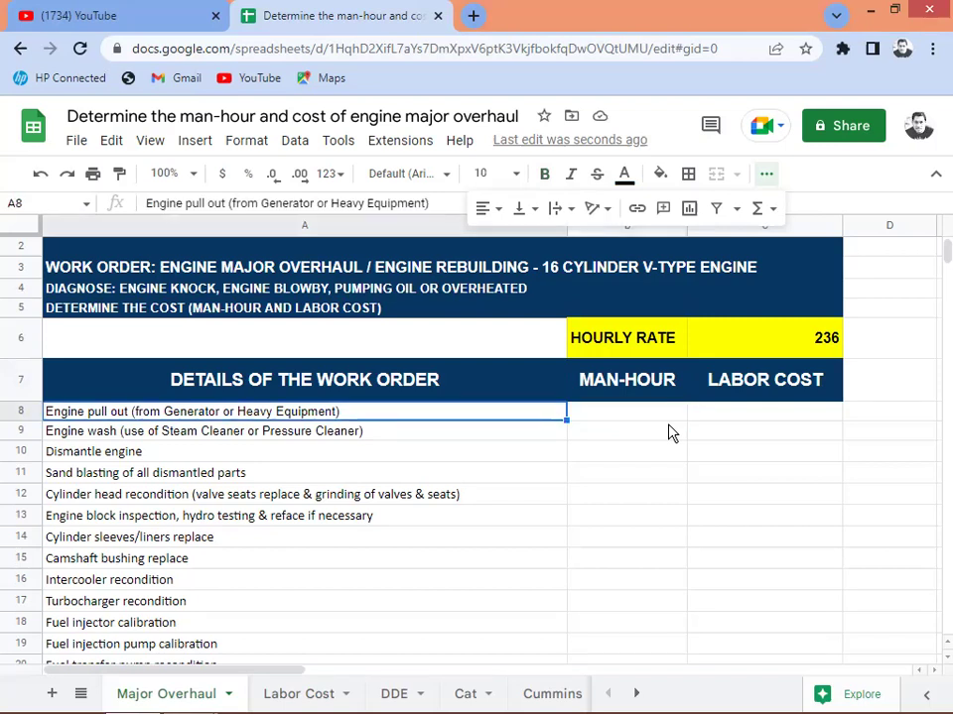
pyautogui.press('Right')
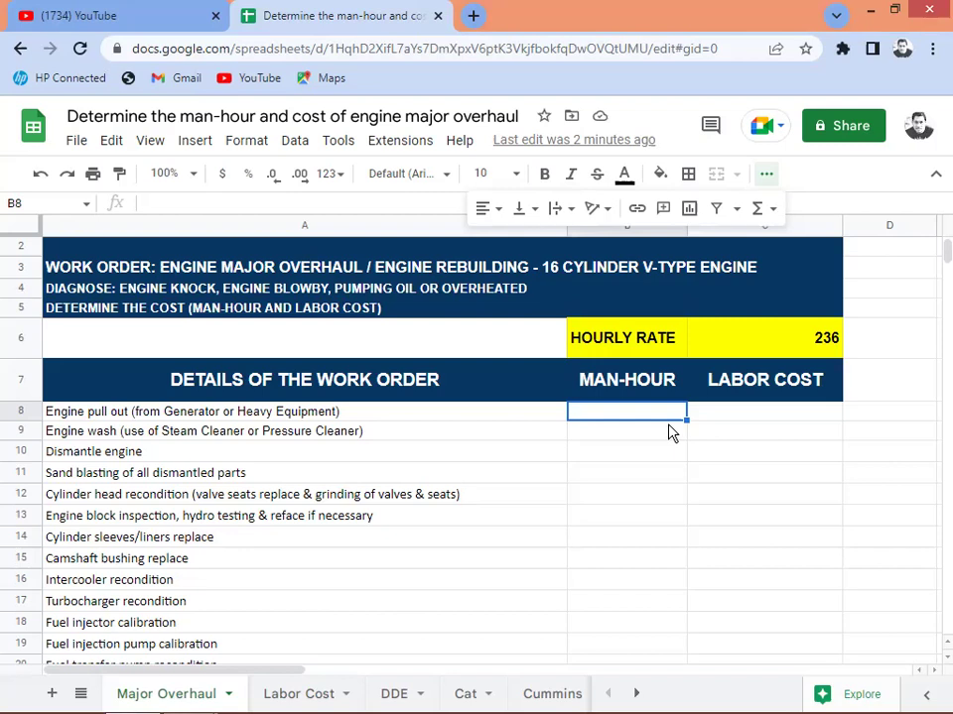
pyautogui.press('Left')
pyautogui.press('Right')
# View the engine photos on the Cummins, Cat and DDE sheets, and return to the Major Overhaul sheet
pyautogui.click(81, 693)
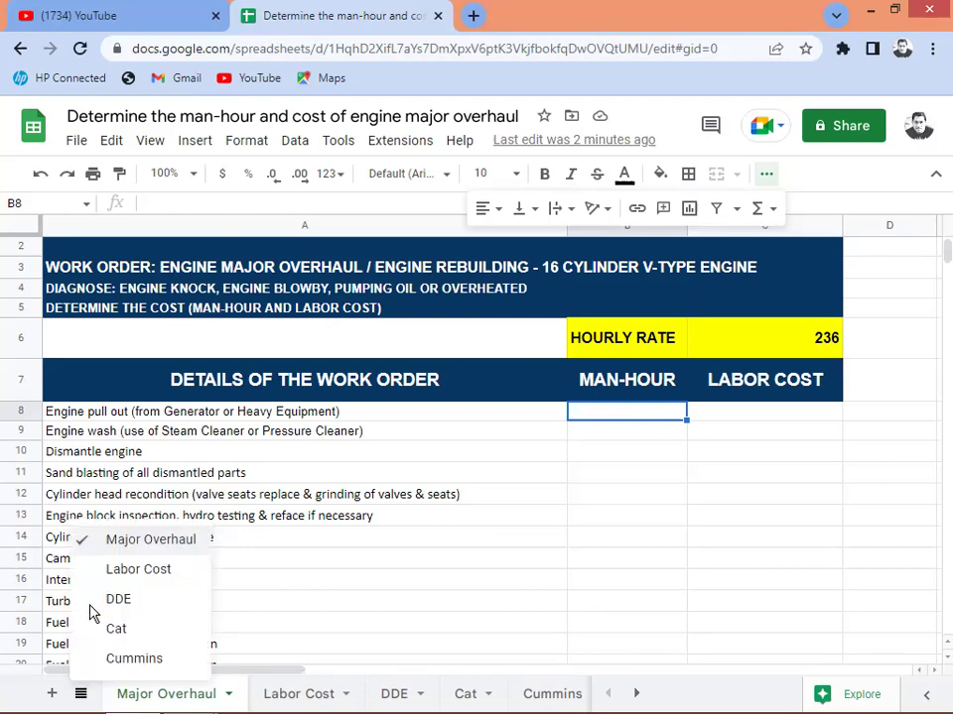
pyautogui.press('Return')
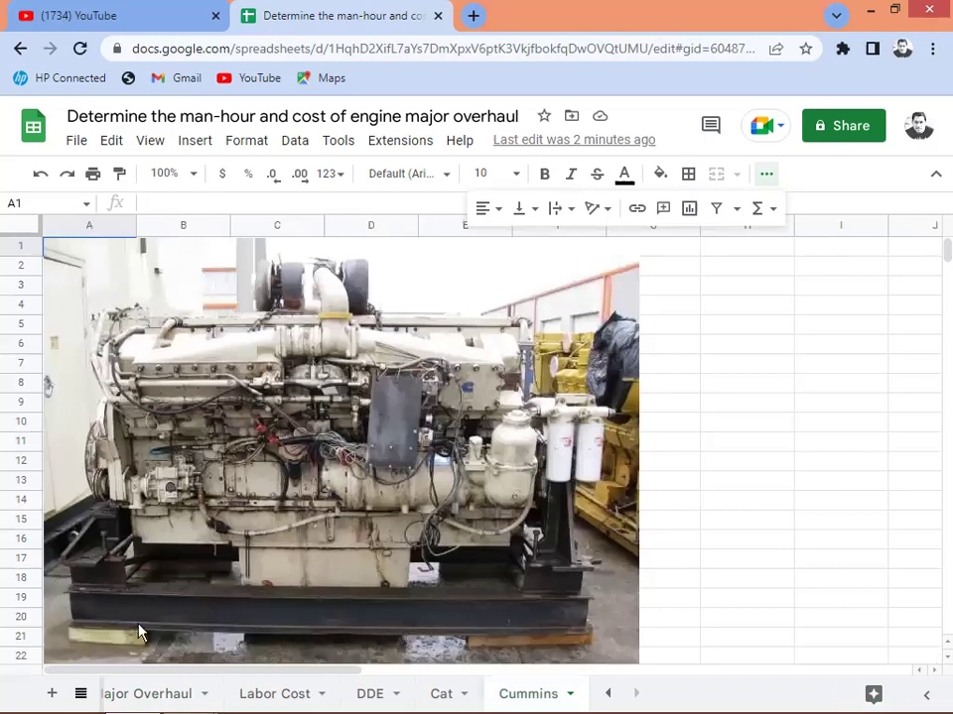
pyautogui.click(80, 695)
pyautogui.press('Up')
pyautogui.press('Return')
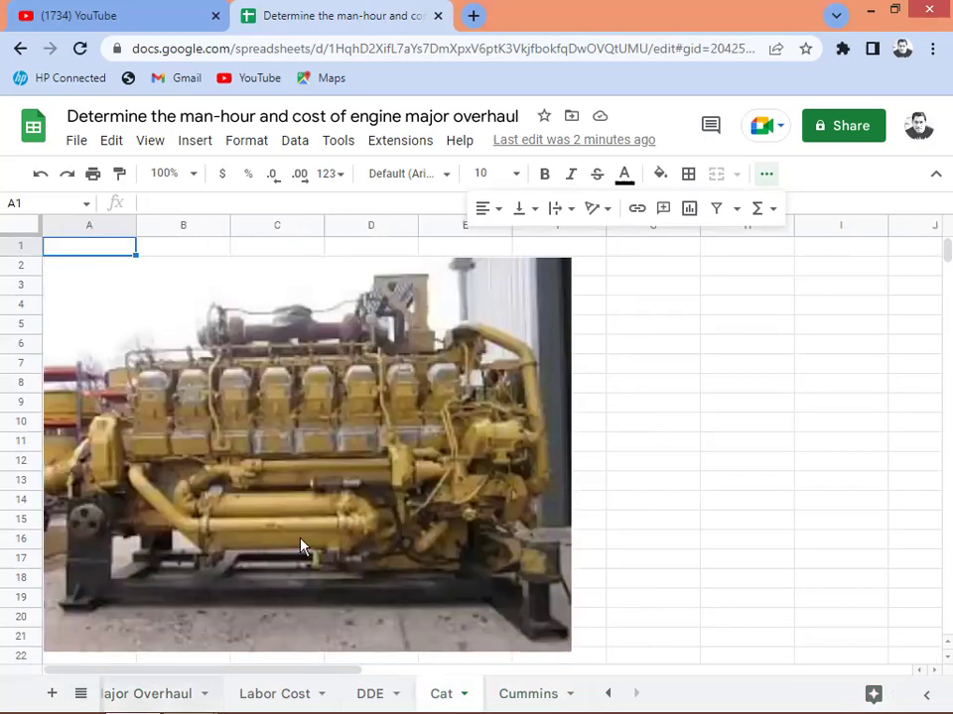
pyautogui.hotkey('alt', 'shift', 'k')
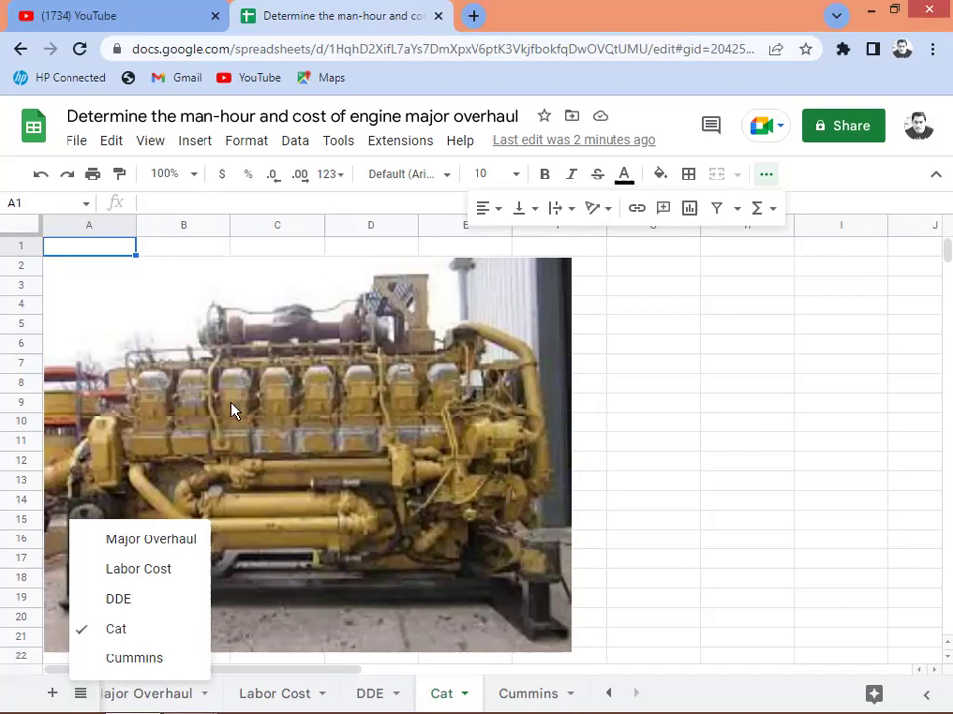
pyautogui.click(120, 599)
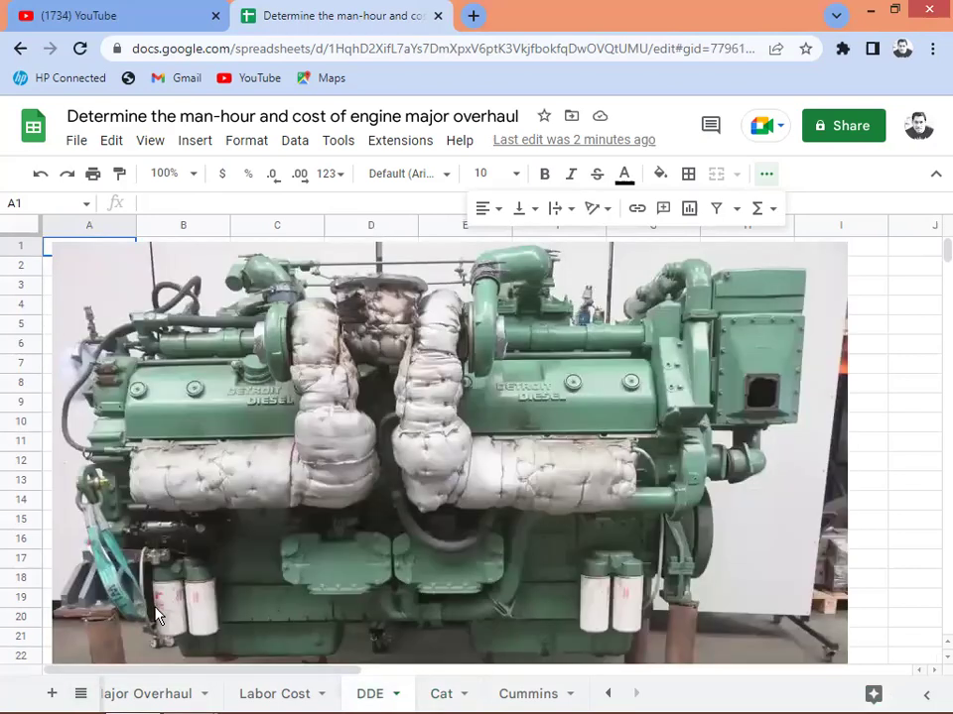
pyautogui.hotkey('ctrl', 'shift', 'pageup')
pyautogui.hotkey('ctrl', 'shift', 'pageup')
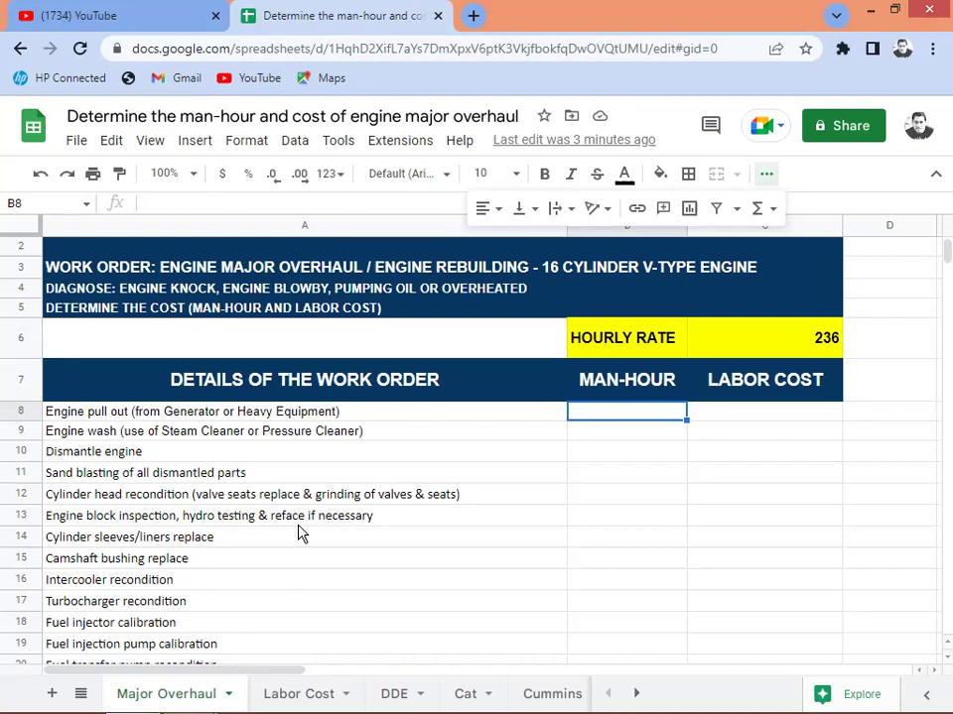
# Enter the man-hours in B8:B10: 16 for engine pull out, 2 for engine wash and 8 for dismantling the engine
pyautogui.write('16')
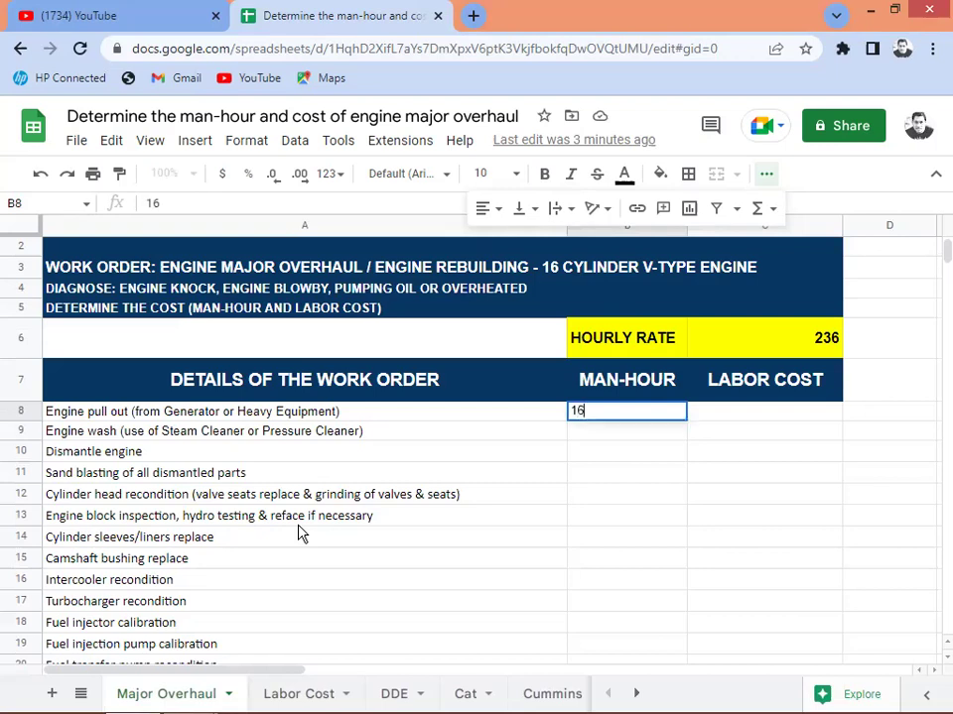
pyautogui.press('Tab')
pyautogui.press('Return')
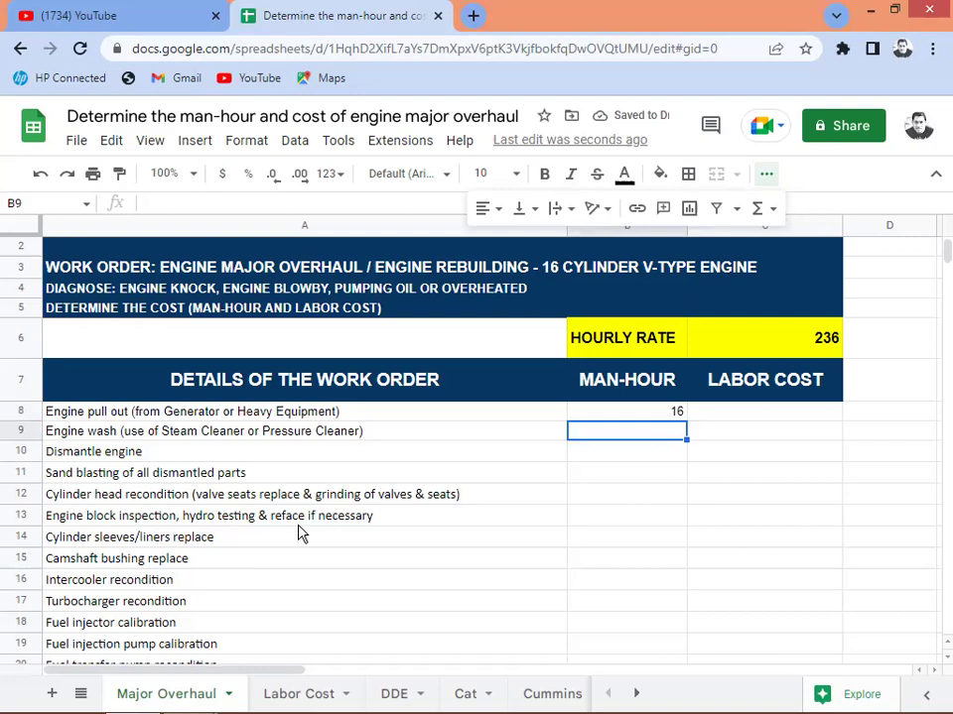
pyautogui.write('2')
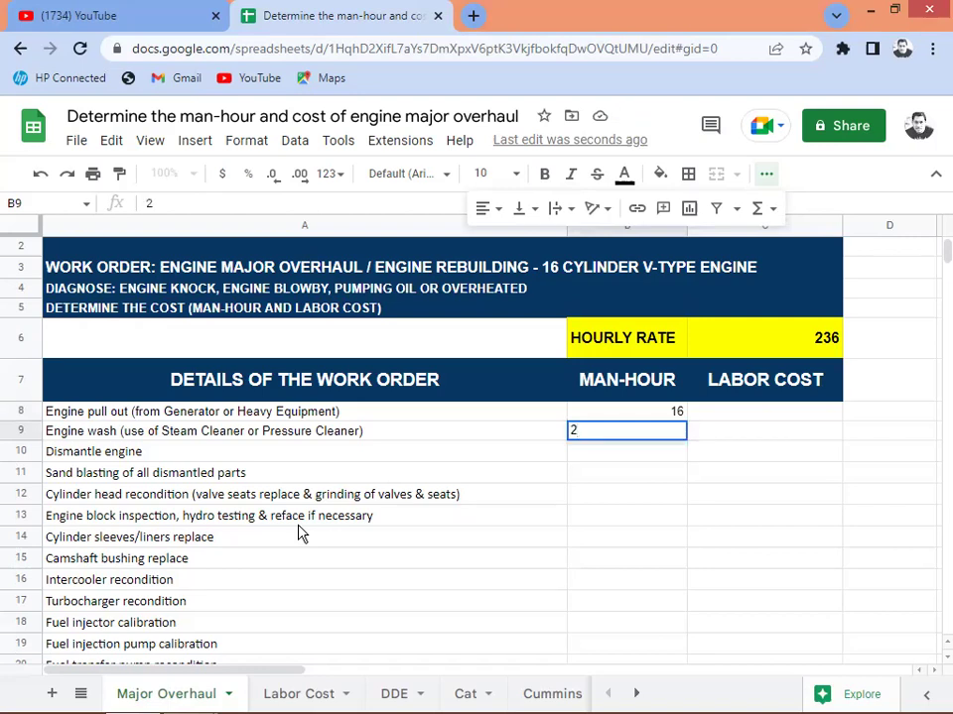
pyautogui.press('Return')
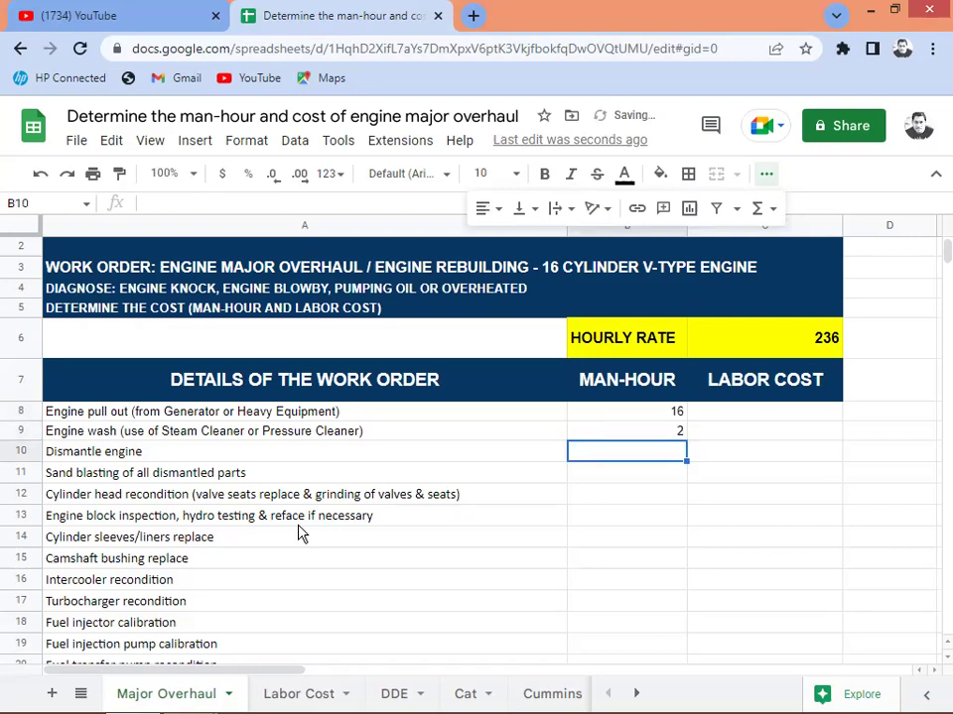
pyautogui.write('8')
pyautogui.press('Return')
# Enter 6 man-hours for sand blasting the dismantled parts in B11 and 16 for cylinder head recondition in B12
pyautogui.press('Left')
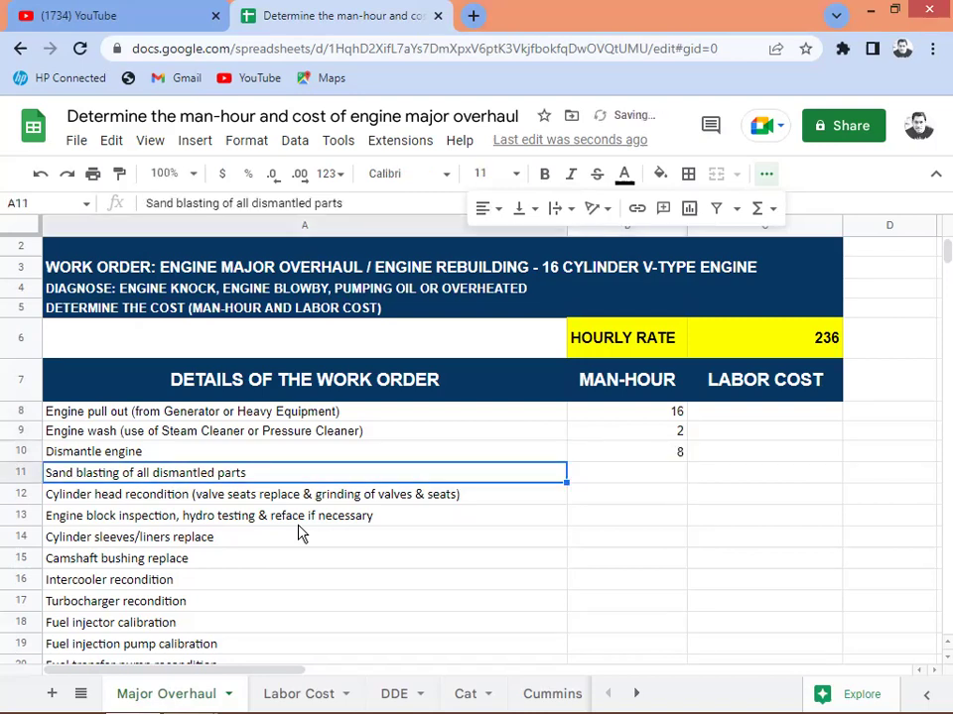
pyautogui.press('Right')
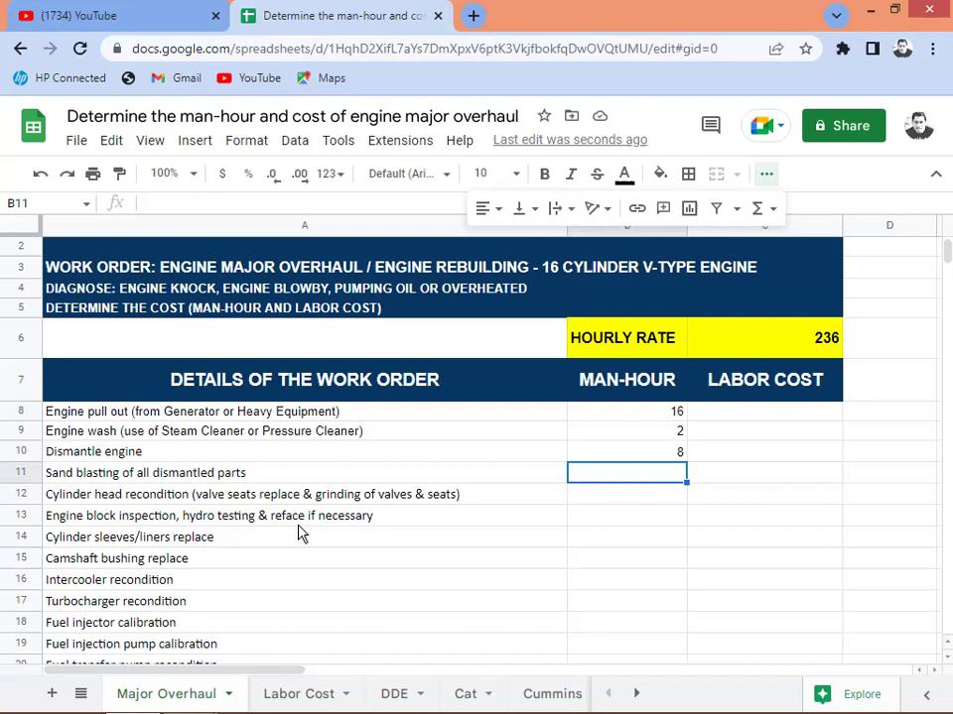
pyautogui.press('Left')
pyautogui.press('Right')
pyautogui.write('6')
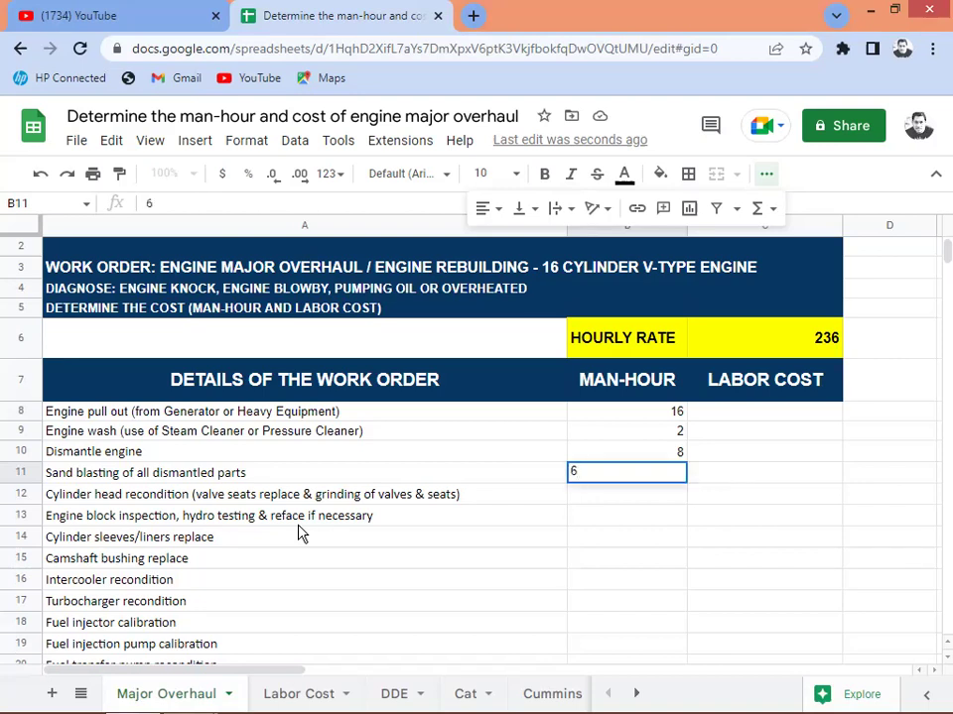
pyautogui.press('Return')
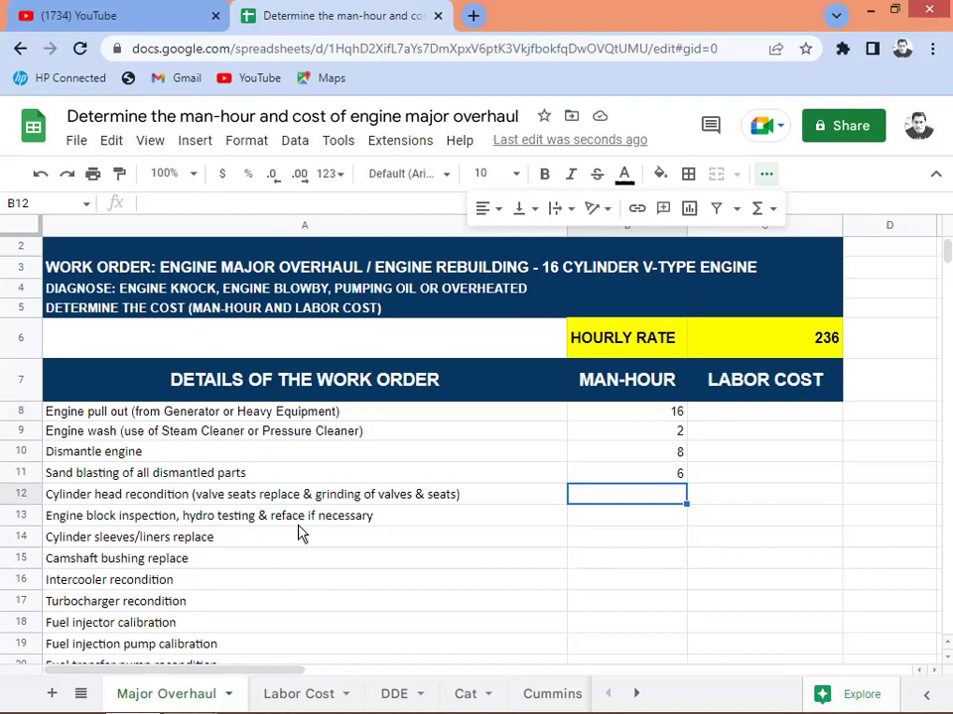
pyautogui.write('16')
pyautogui.press('Return')
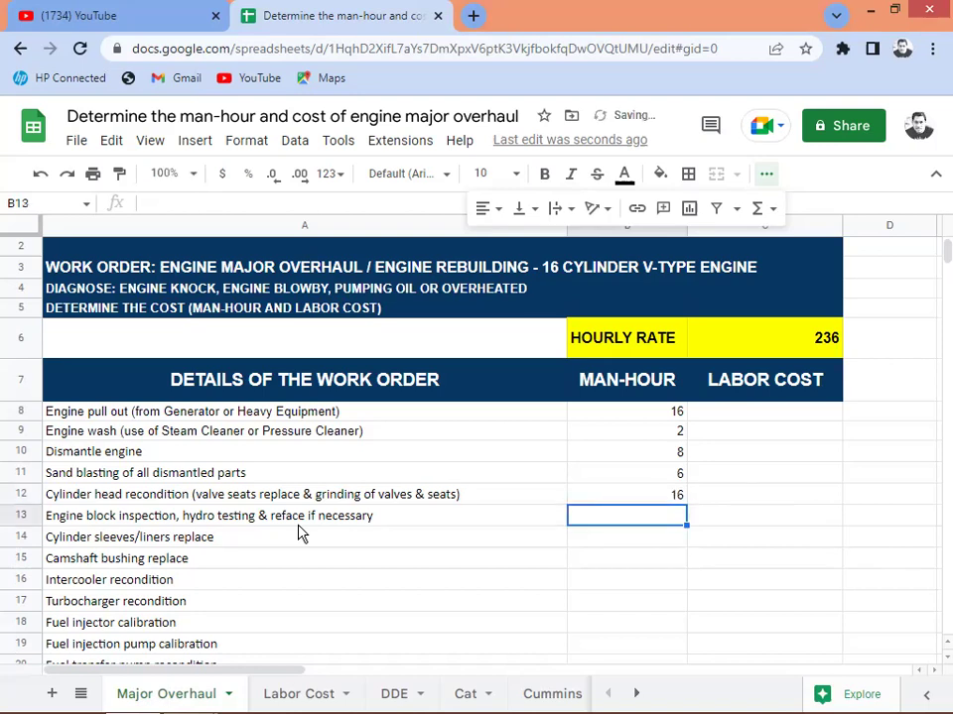
# Enter 4 man-hours each for the engine block inspection in B13 and the cylinder sleeves/liners replacement in B14
pyautogui.click(296, 520)
pyautogui.press('Right')
pyautogui.write('4')
pyautogui.press('Return')
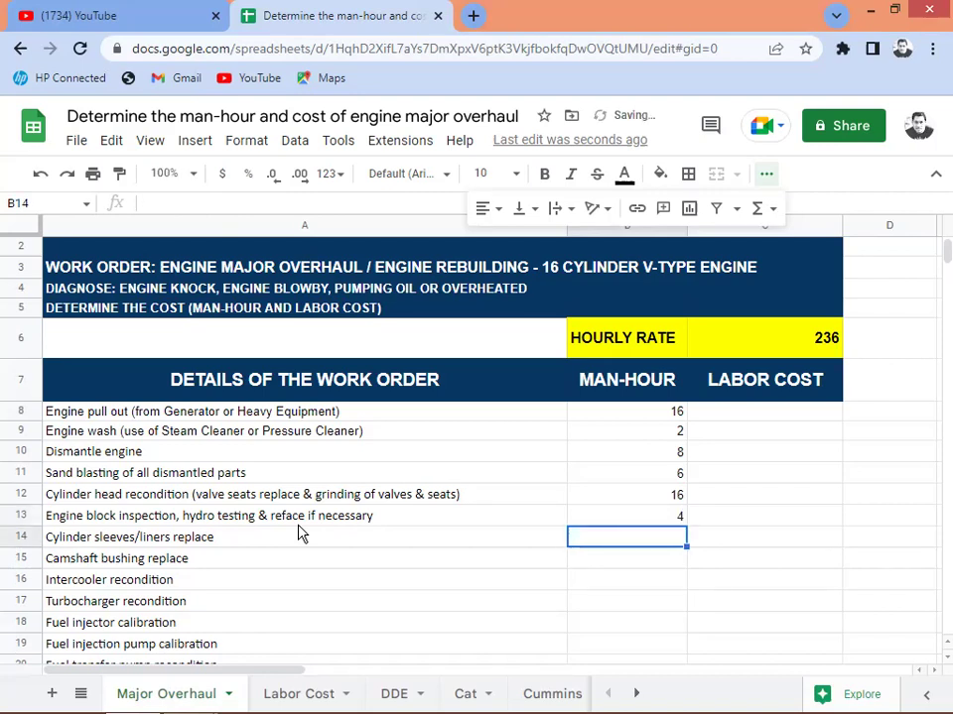
pyautogui.click(300, 534)
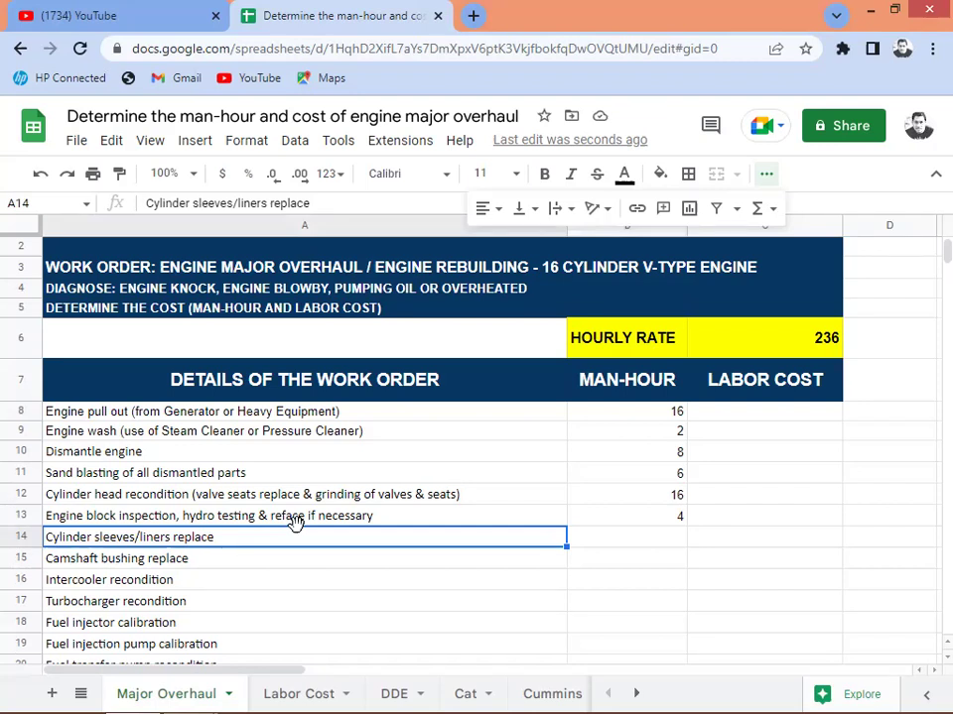
pyautogui.press('Tab')
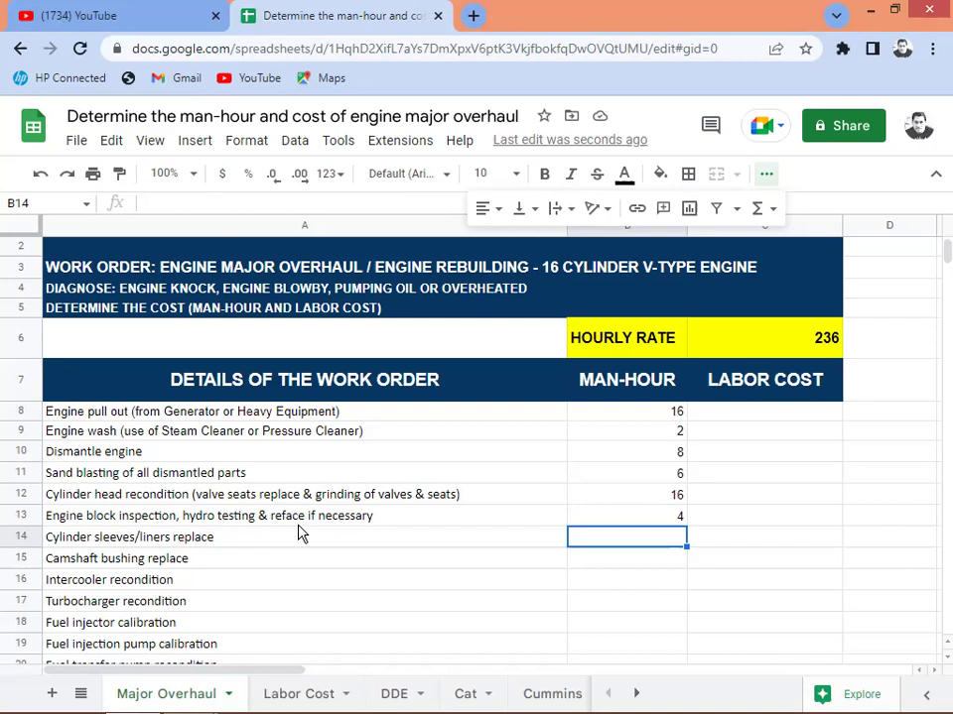
pyautogui.write('4')
pyautogui.press('Return')
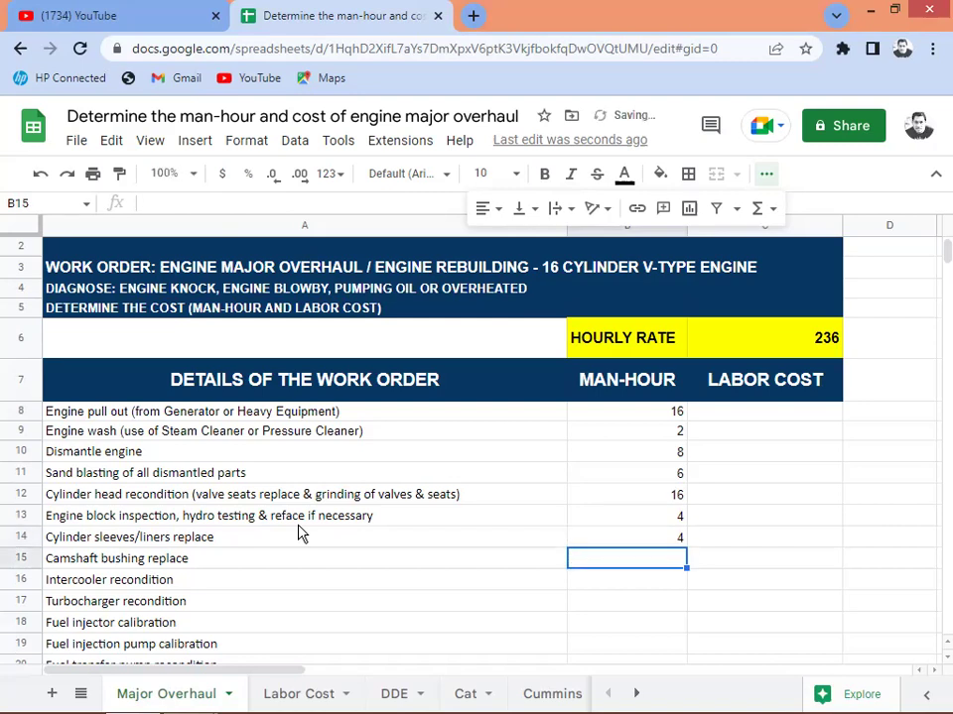
# Set the man-hours for camshaft bushing replacement in B15 to 8
pyautogui.press('Left')
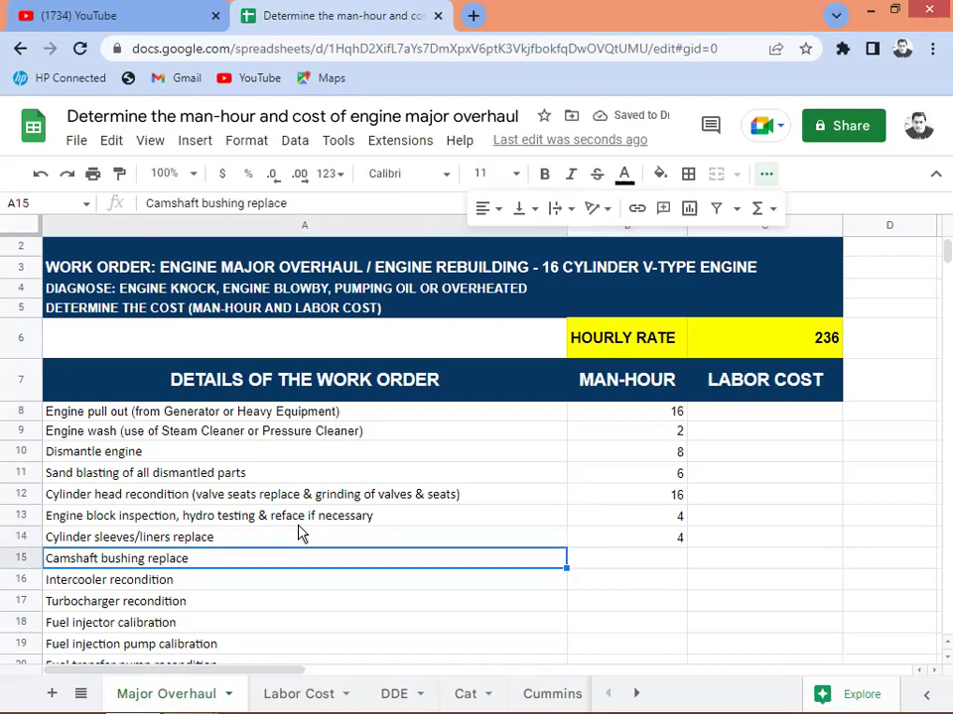
pyautogui.press('Right')
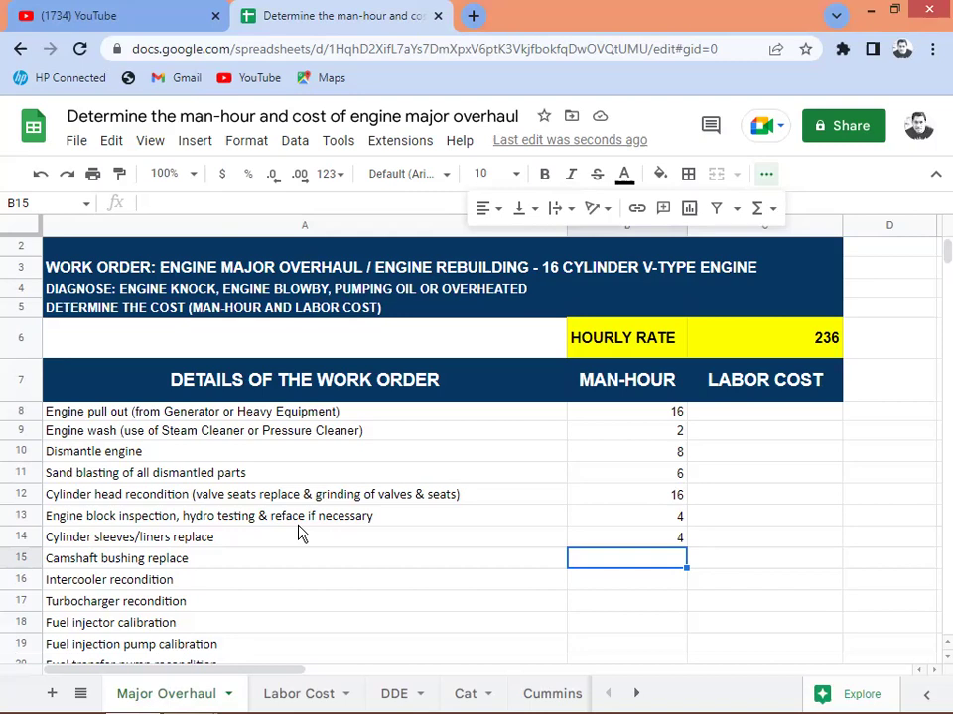
pyautogui.write('4')
pyautogui.press('Return')
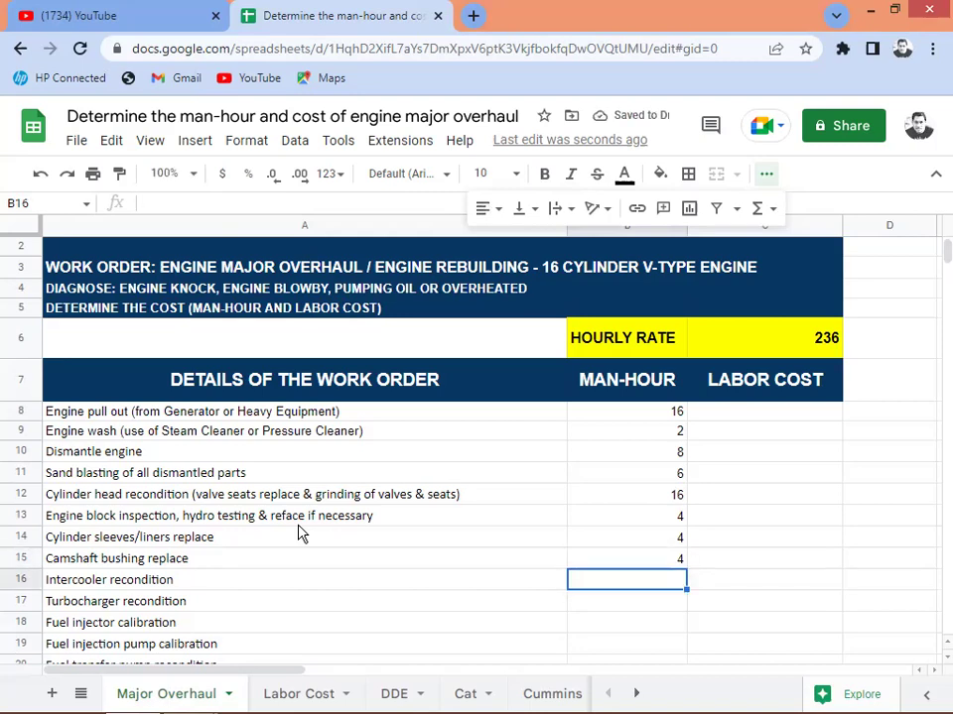
pyautogui.press('Up')
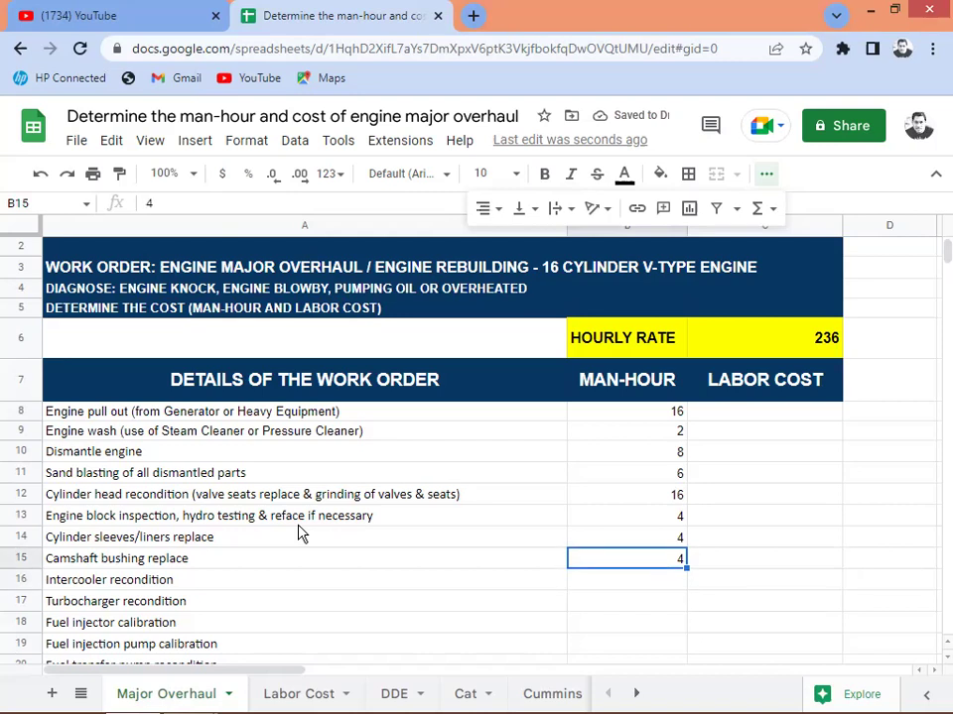
pyautogui.write('8')
pyautogui.press('Return')
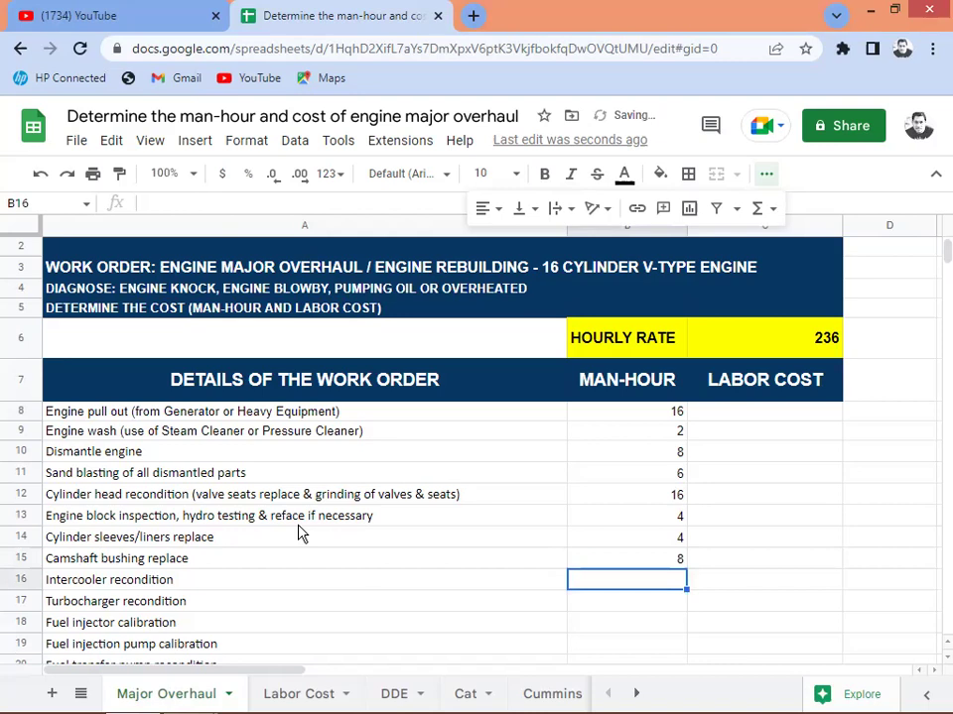
# Enter 8 man-hours for intercooler recondition in B16
pyautogui.press('Left')
pyautogui.press('Right')
pyautogui.write('8')
pyautogui.press('Return')
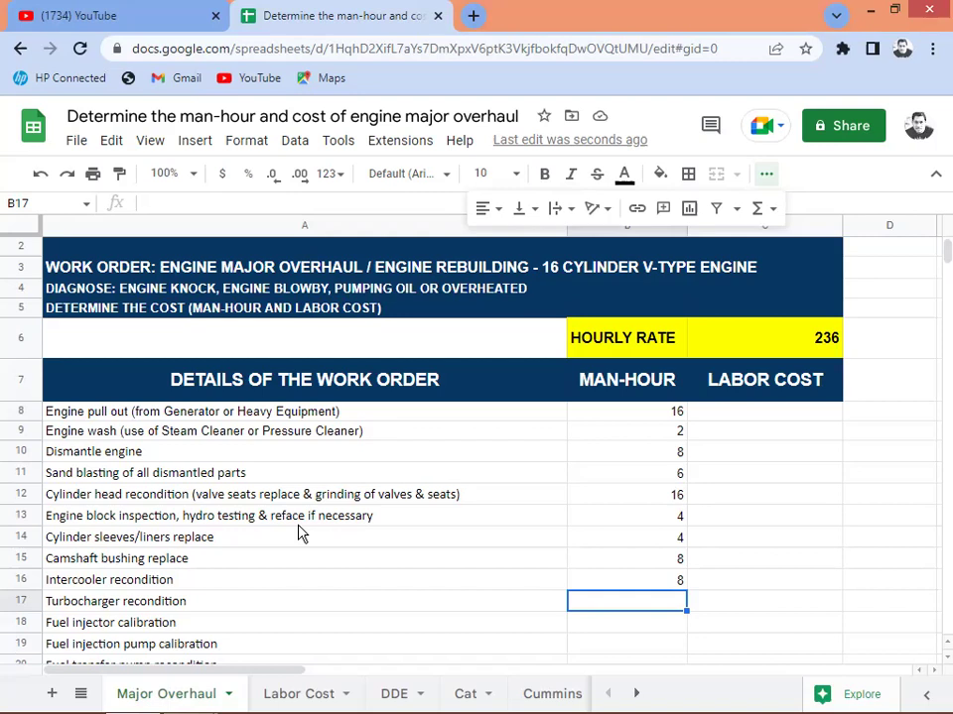
pyautogui.press('Up')
pyautogui.press('Left')
pyautogui.press('Right')
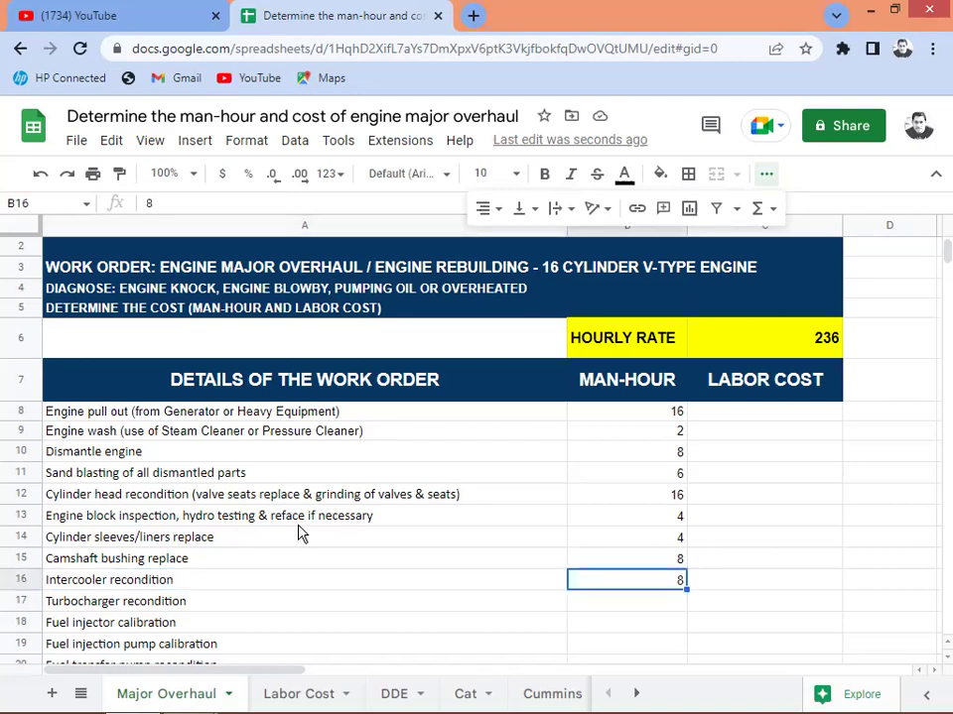
pyautogui.press('Down')
pyautogui.press('Left')
pyautogui.press('Right')
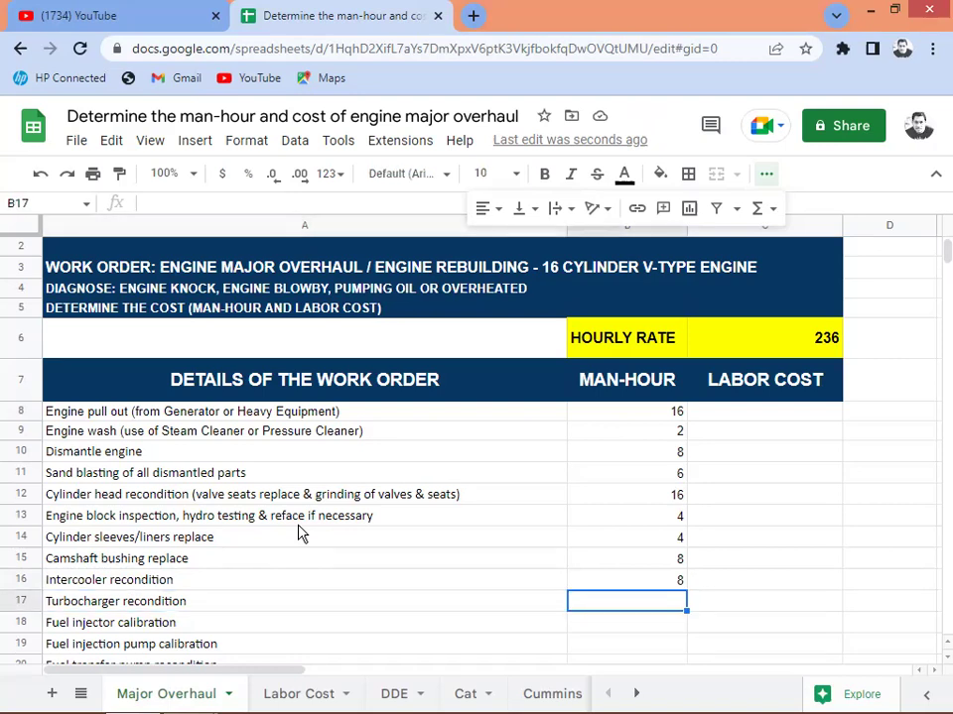
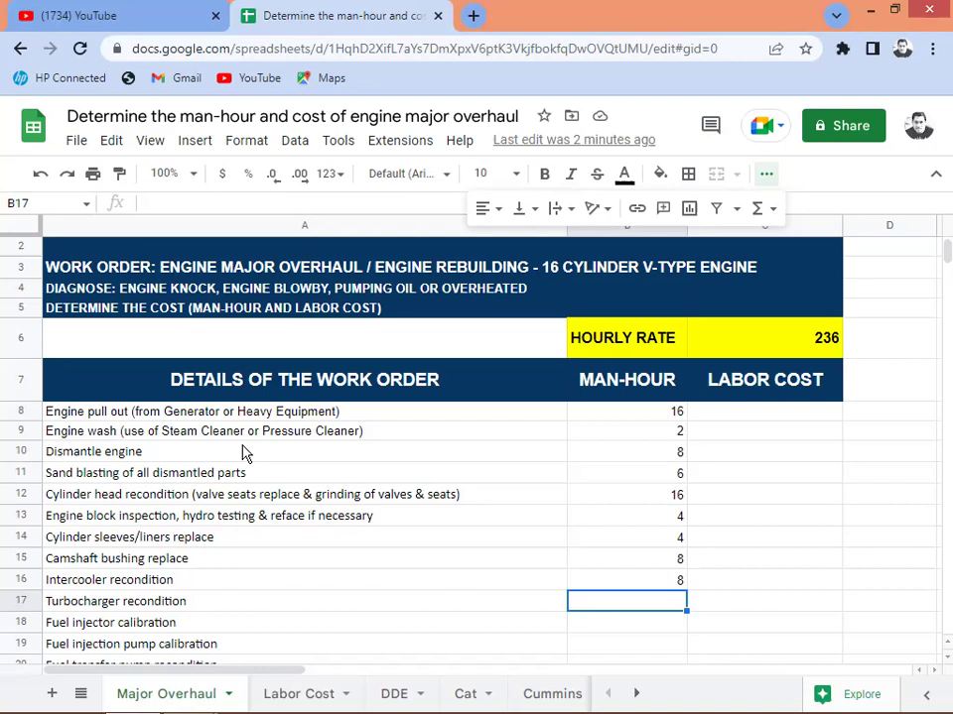
# Enter 8 man-hours for turbocharger recondition in B17
pyautogui.press('Left')
pyautogui.press('Right')
pyautogui.press('Left')
pyautogui.press('Right')
pyautogui.write('8')
pyautogui.press('Return')
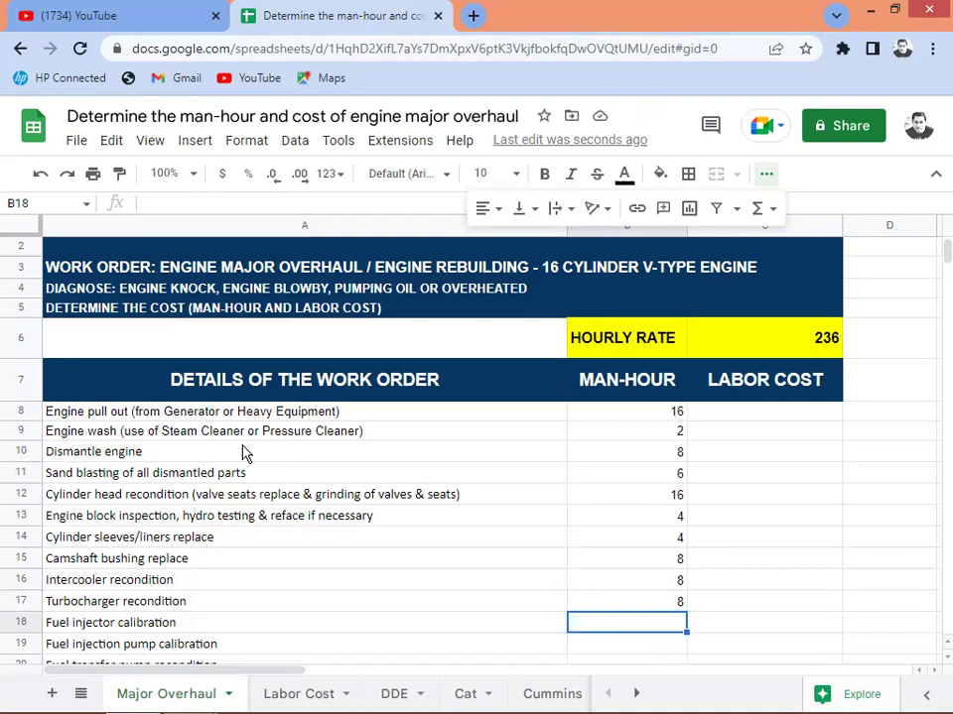
# Enter 4 man-hours for fuel injector calibration in B18
pyautogui.press('Left')
pyautogui.press('Right')
pyautogui.write('7')
pyautogui.press('BackSpace')
pyautogui.write('4')
pyautogui.press('Return')
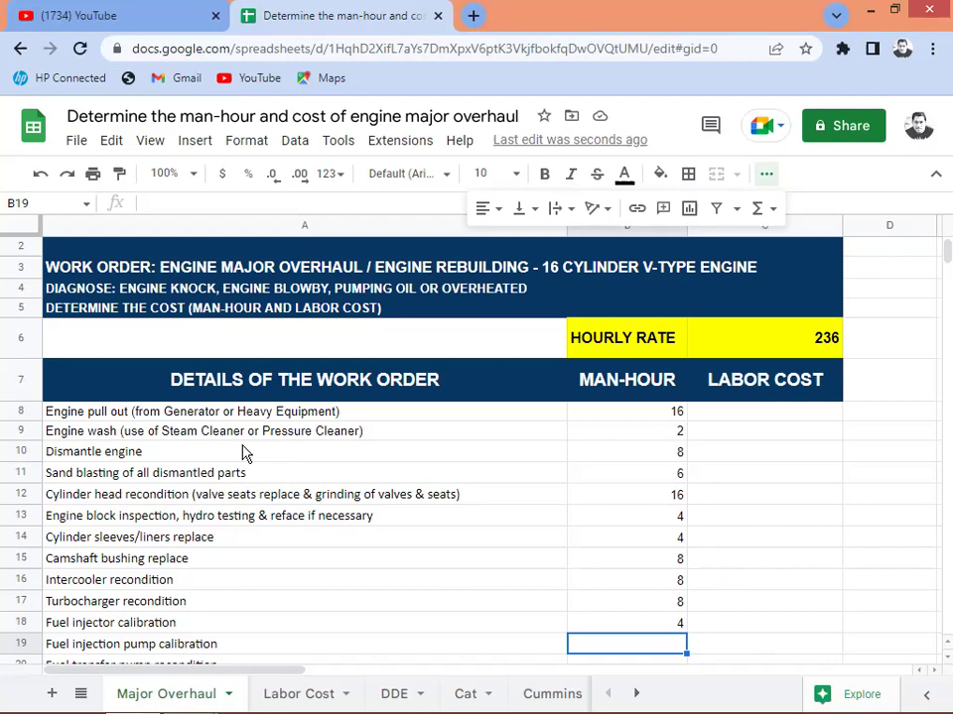
# Enter 4 man-hours for fuel injection pump calibration in B19 and 2 for fuel transfer pump recondition in B20
pyautogui.press('Left')
pyautogui.press('Right')
pyautogui.write('4')
pyautogui.press('Return')
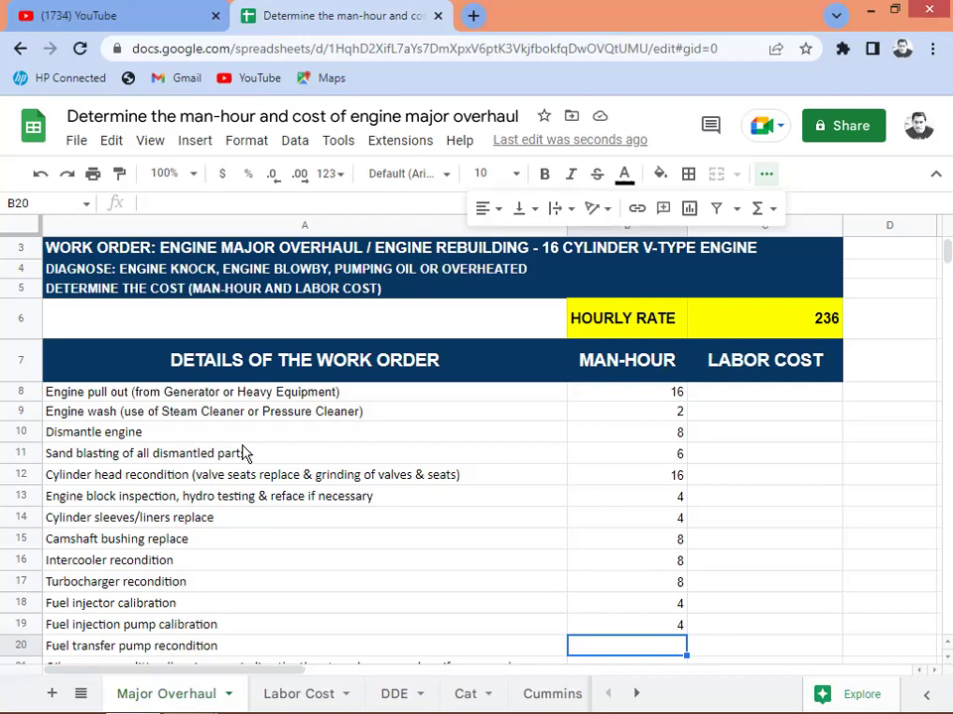
pyautogui.write('2')
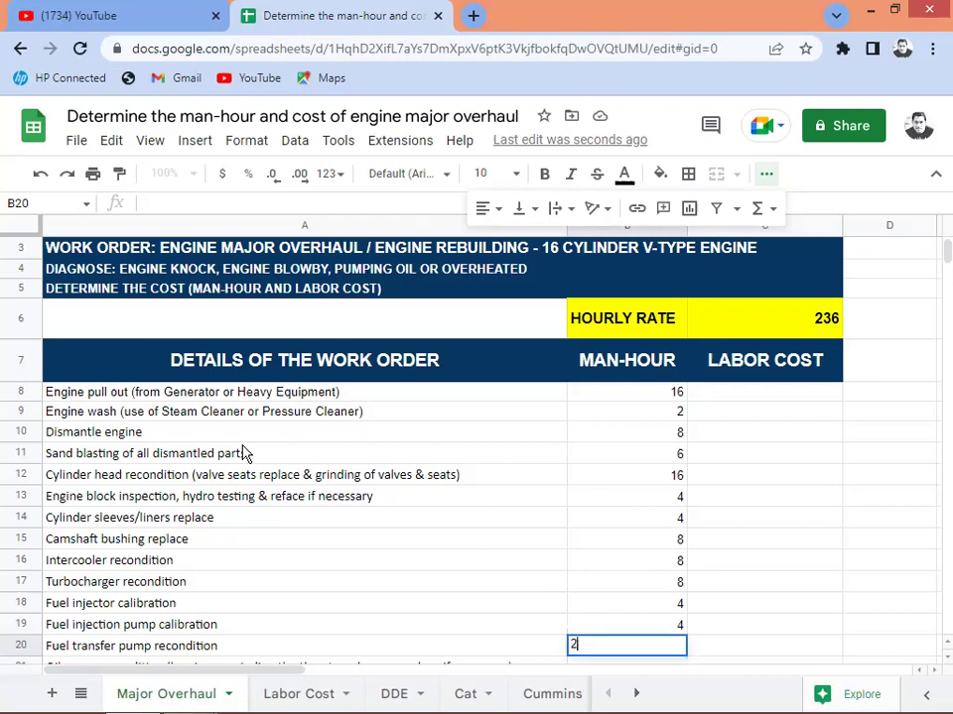
pyautogui.press('Return')
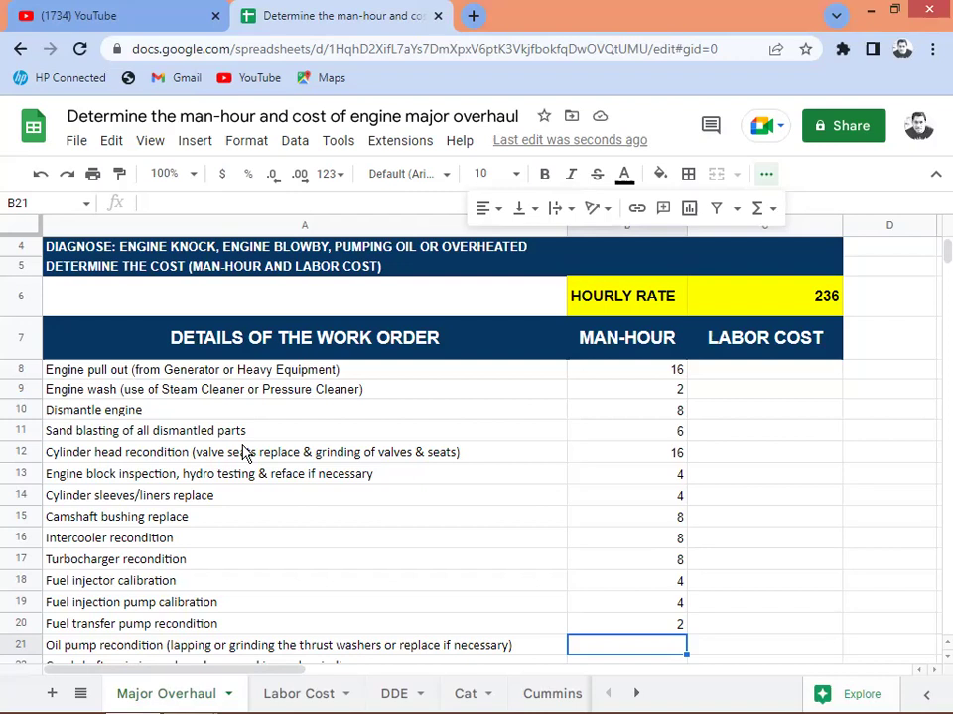
# Enter 4 man-hours for oil pump recondition in B21 and 8 for grinding the crankshaft and conn rod journals in B22
pyautogui.write('4')
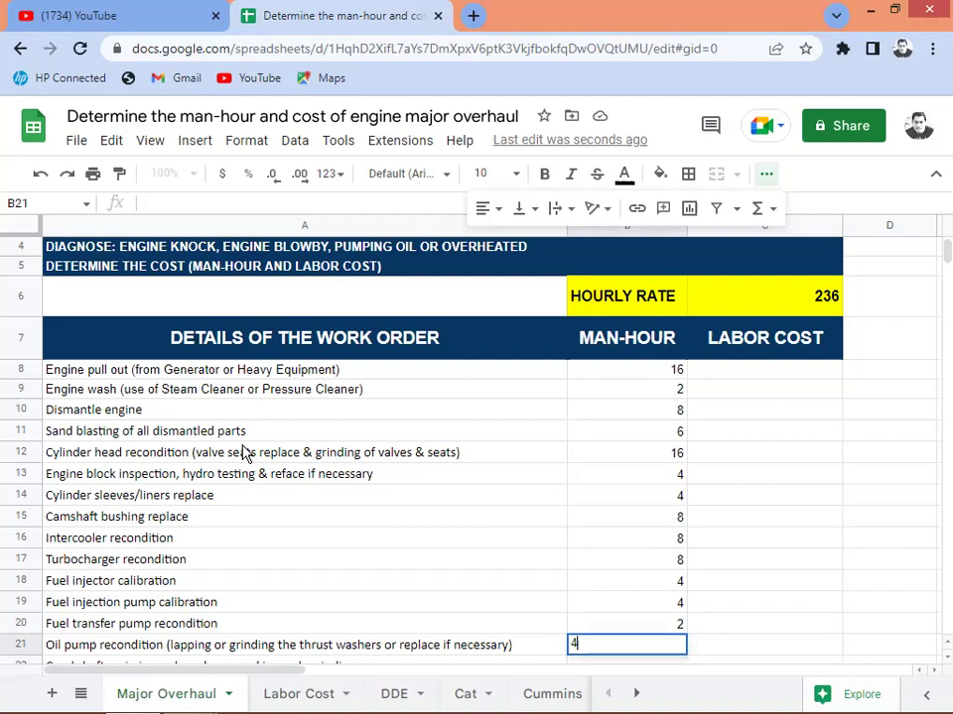
pyautogui.press('Return')
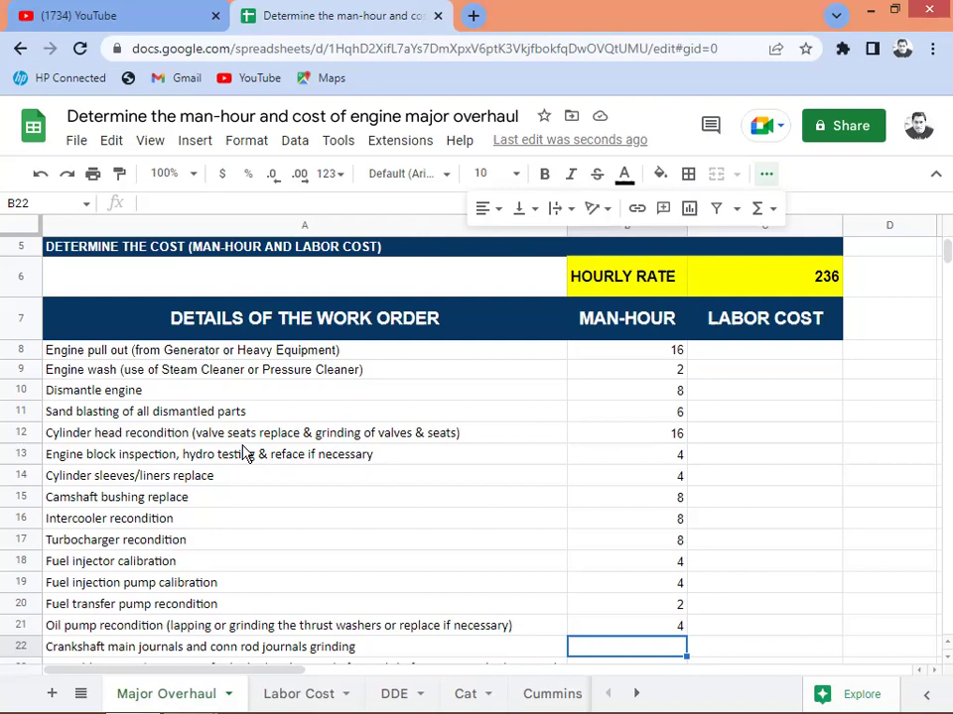
pyautogui.press('Left')
pyautogui.press('Right')
pyautogui.write('8')
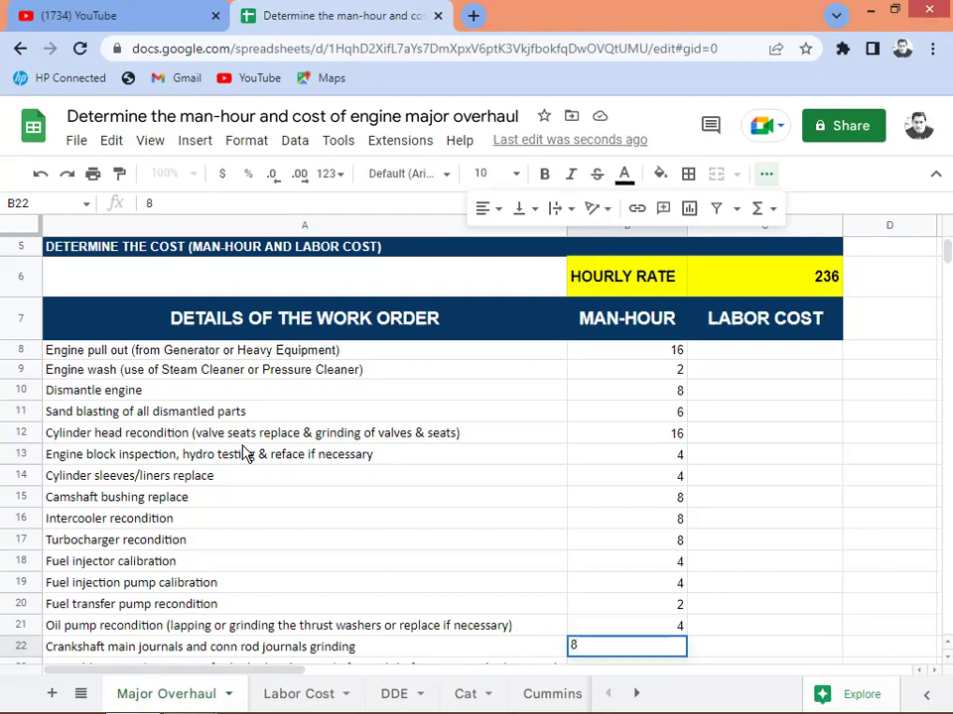
pyautogui.press('Tab')
pyautogui.press('Left')
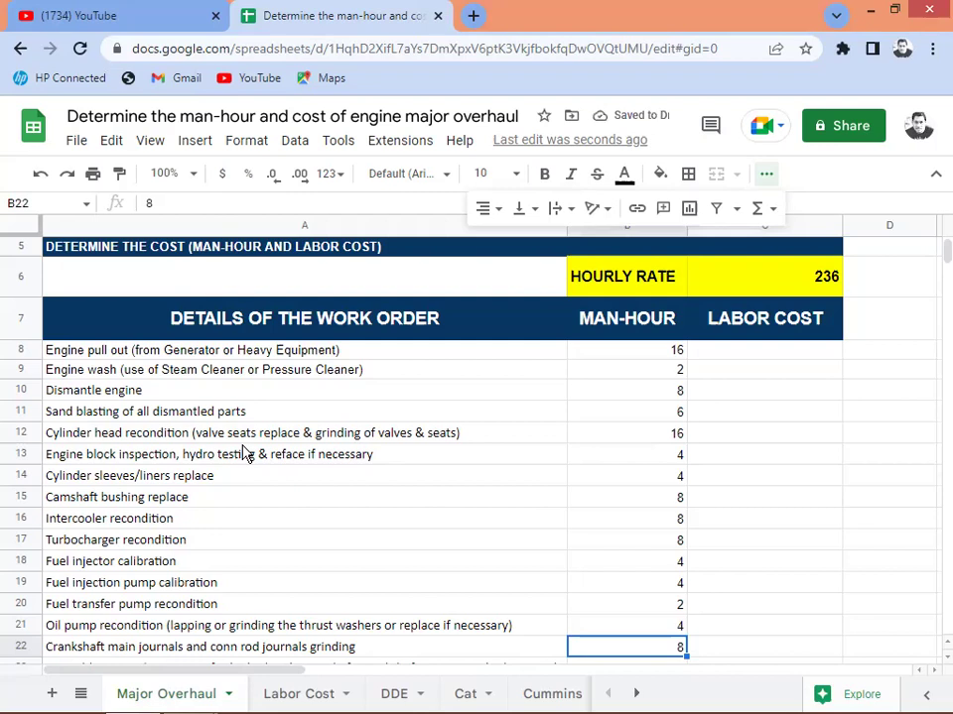
# Enter 24 man-hours for assembling the engine in B23
pyautogui.press('Down')
pyautogui.press('Up')
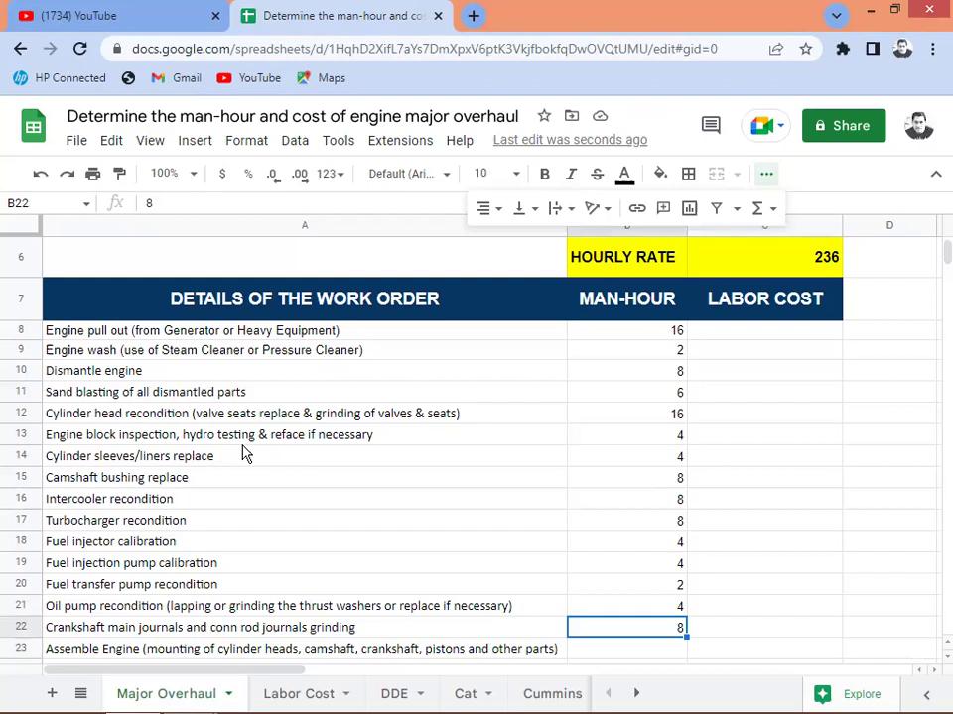
pyautogui.press('Down')
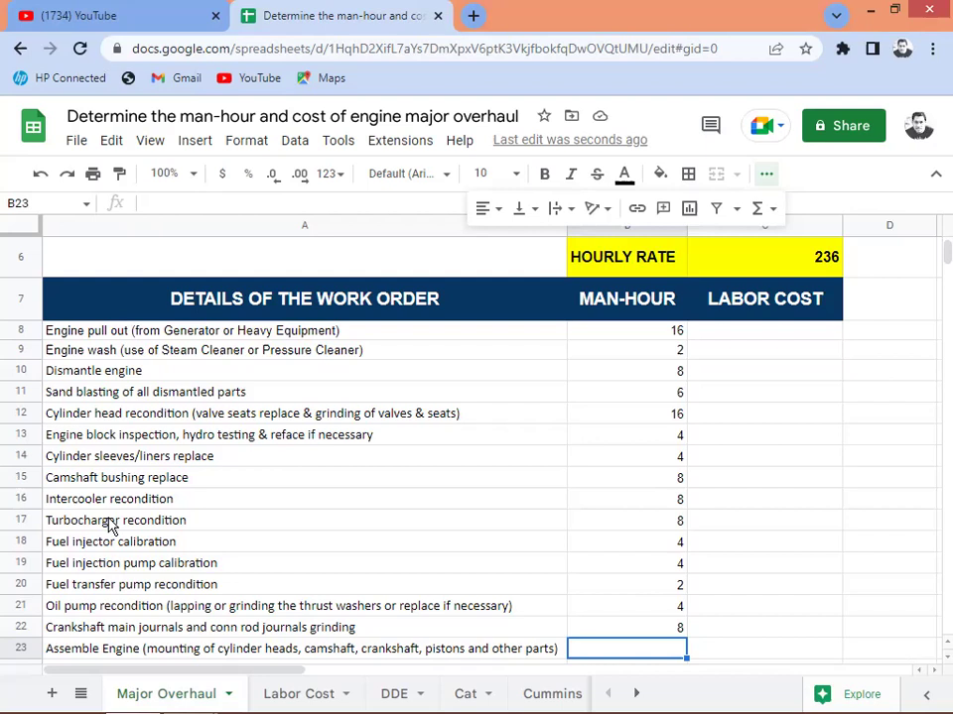
pyautogui.write('24')
pyautogui.hotkey('ctrl', 'Return')
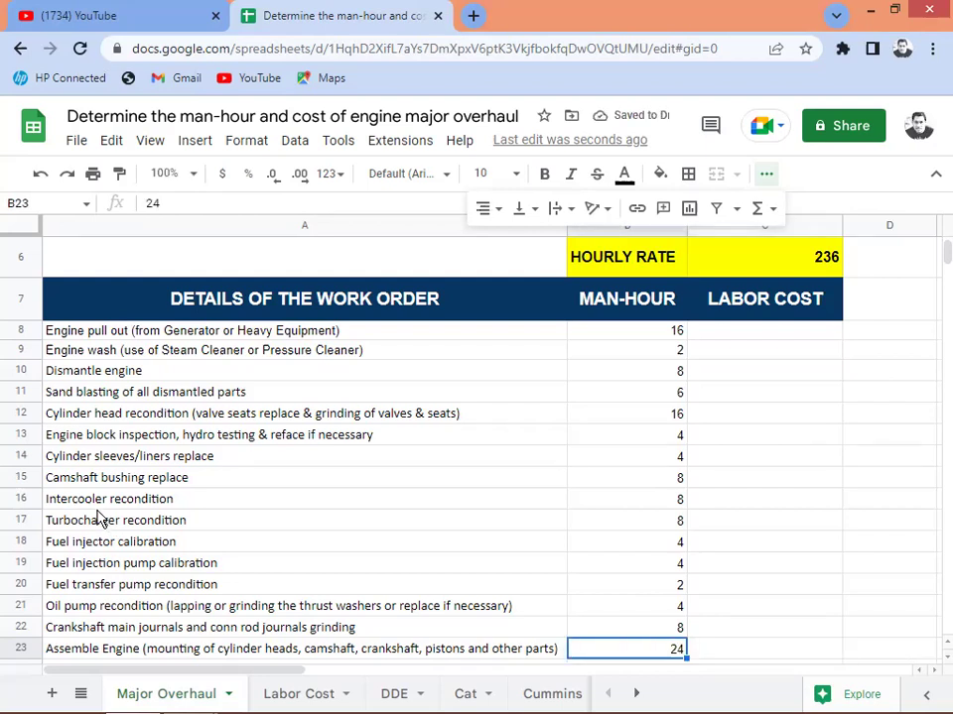
pyautogui.press('Down')
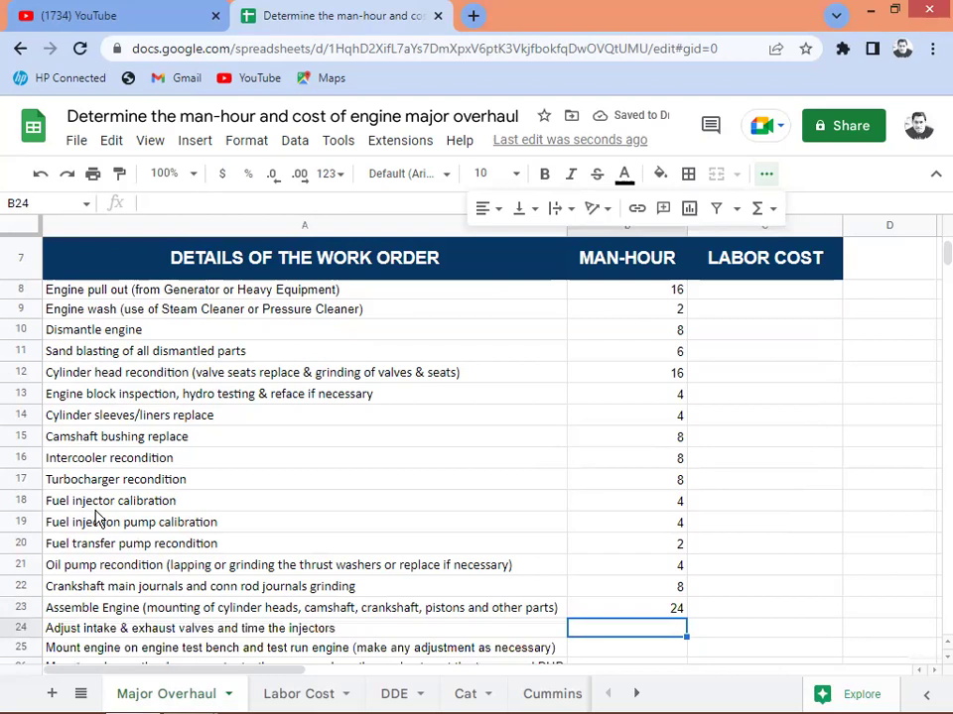
# Enter 6 man-hours for adjusting the valves and timing the injectors in B24 and 8 for the test bench run in B25
pyautogui.press('Left')
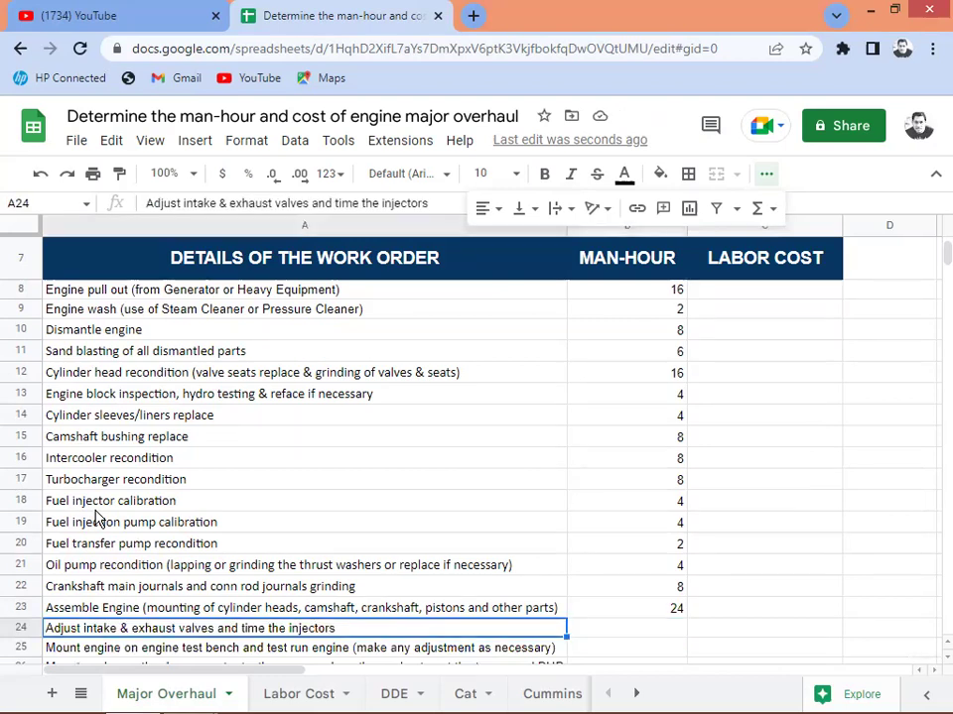
pyautogui.press('Right')
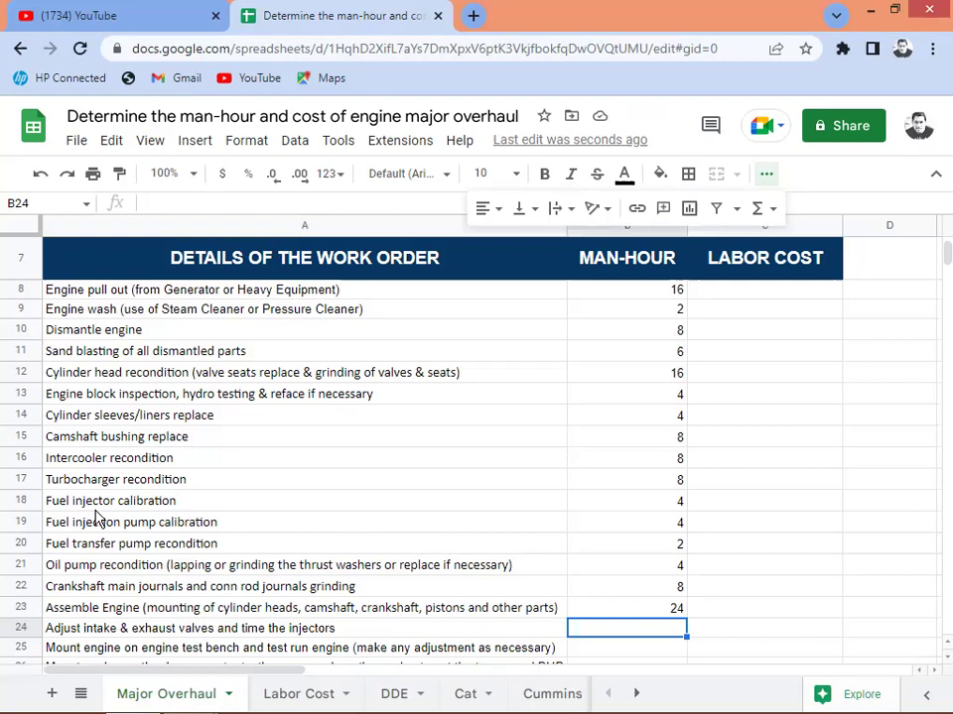
pyautogui.write('6')
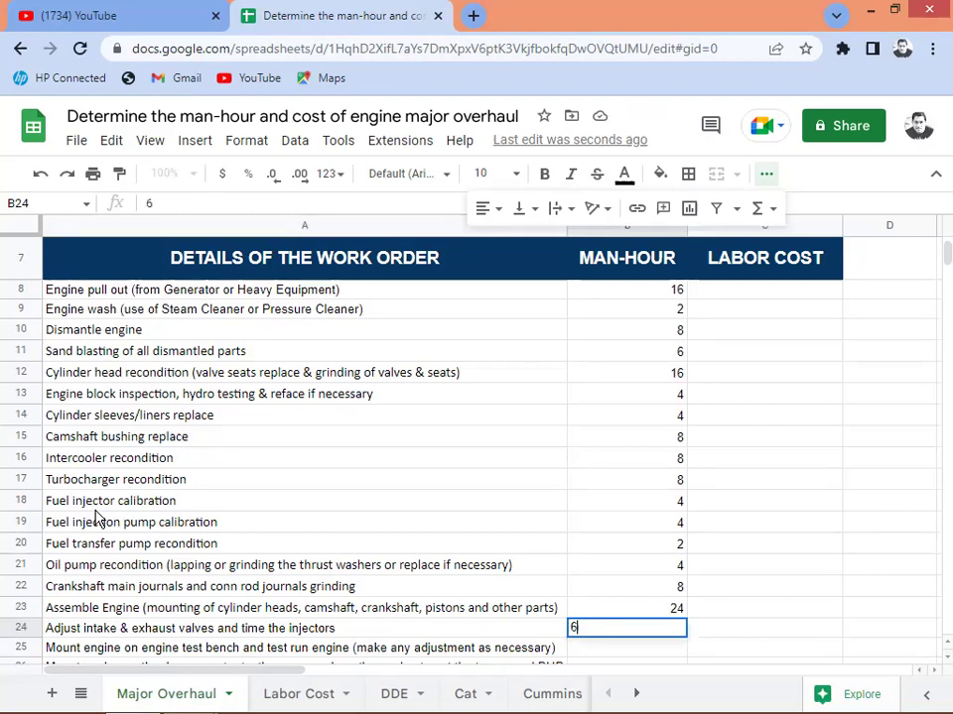
pyautogui.press('Return')
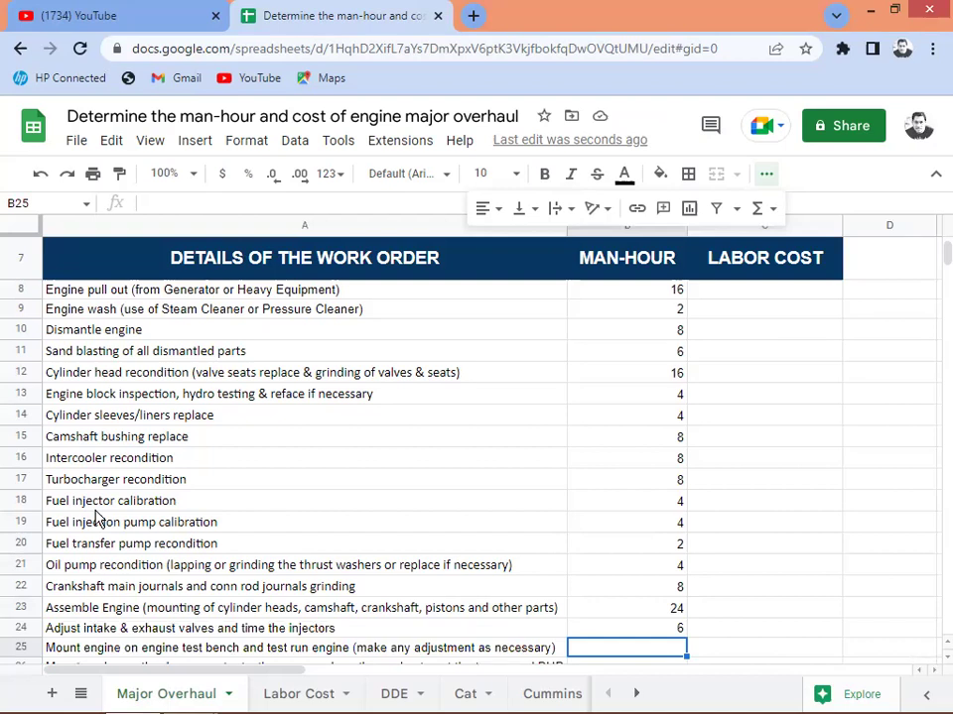
pyautogui.write('8')
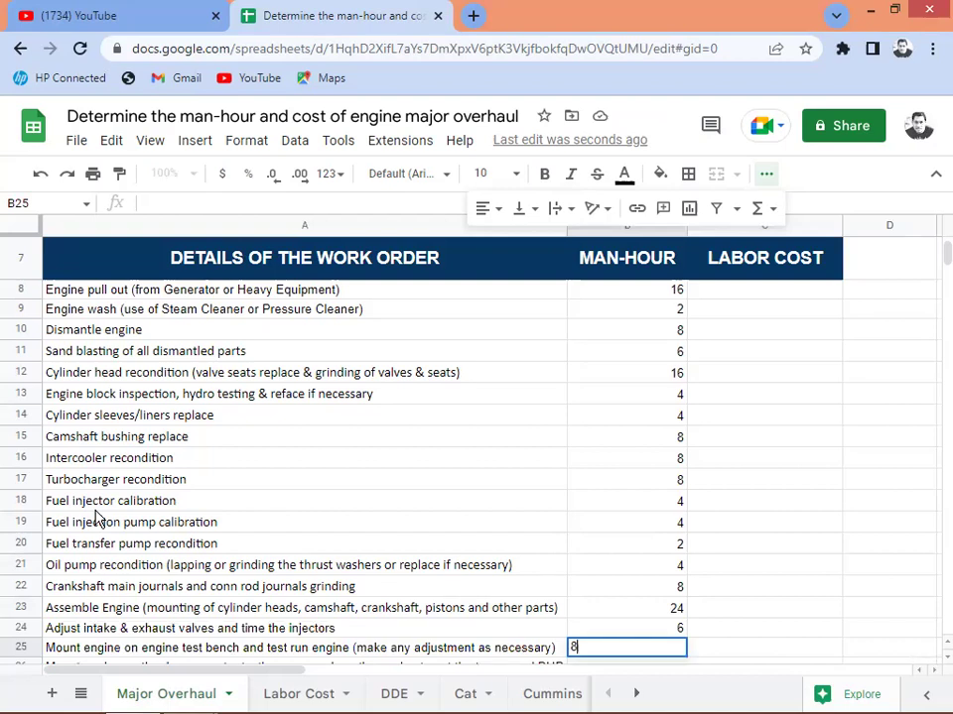
pyautogui.press('Return')
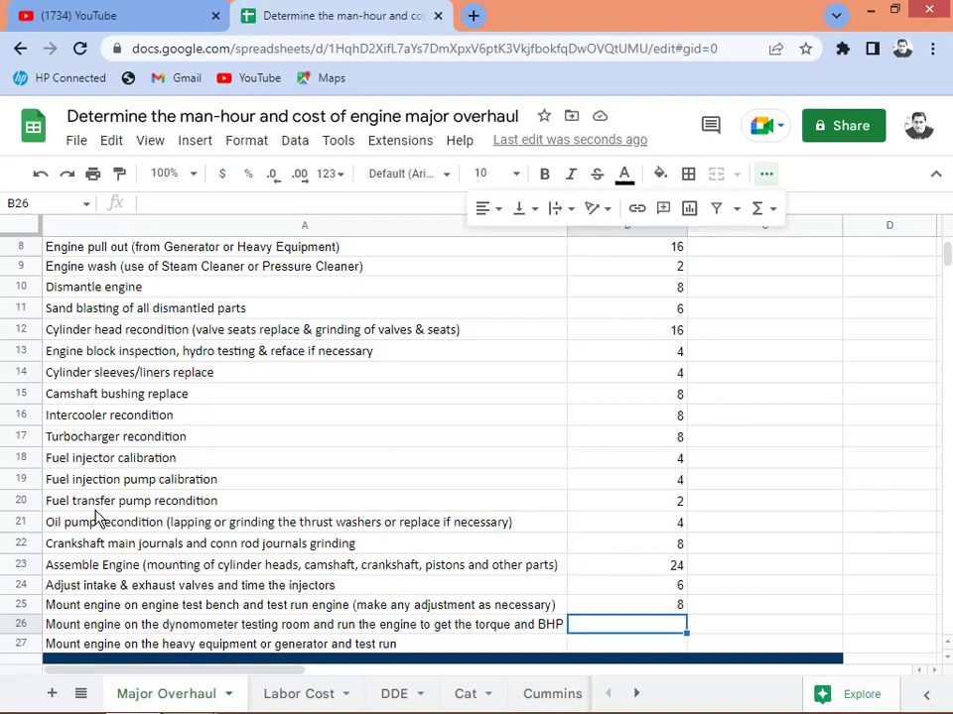
# Enter 16 man-hours for the dynamometer run in B26 and 8 for mounting on the equipment or generator and test run in B27
pyautogui.press('Up')
pyautogui.press('Down')
pyautogui.press('Left')
pyautogui.press('Right')
pyautogui.write('16')
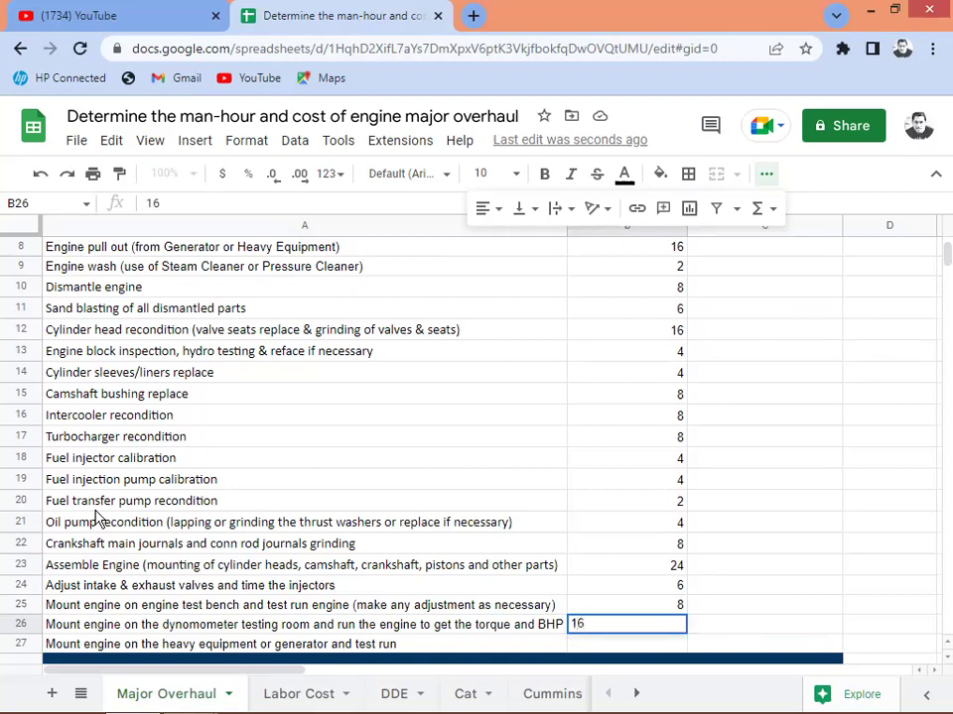
pyautogui.press('Return')
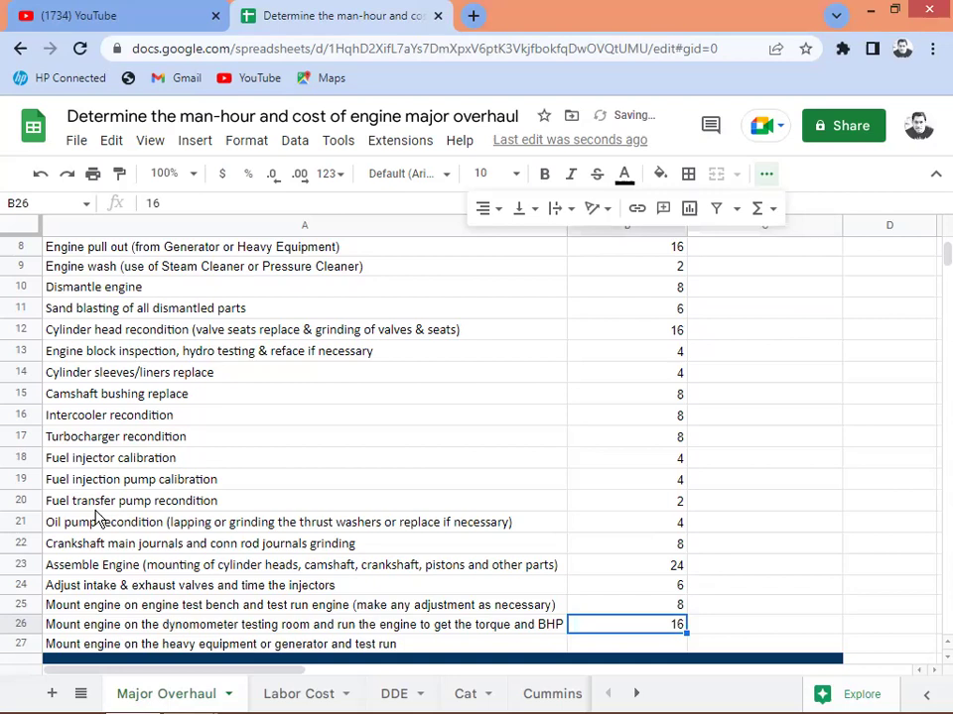
pyautogui.press('Down')
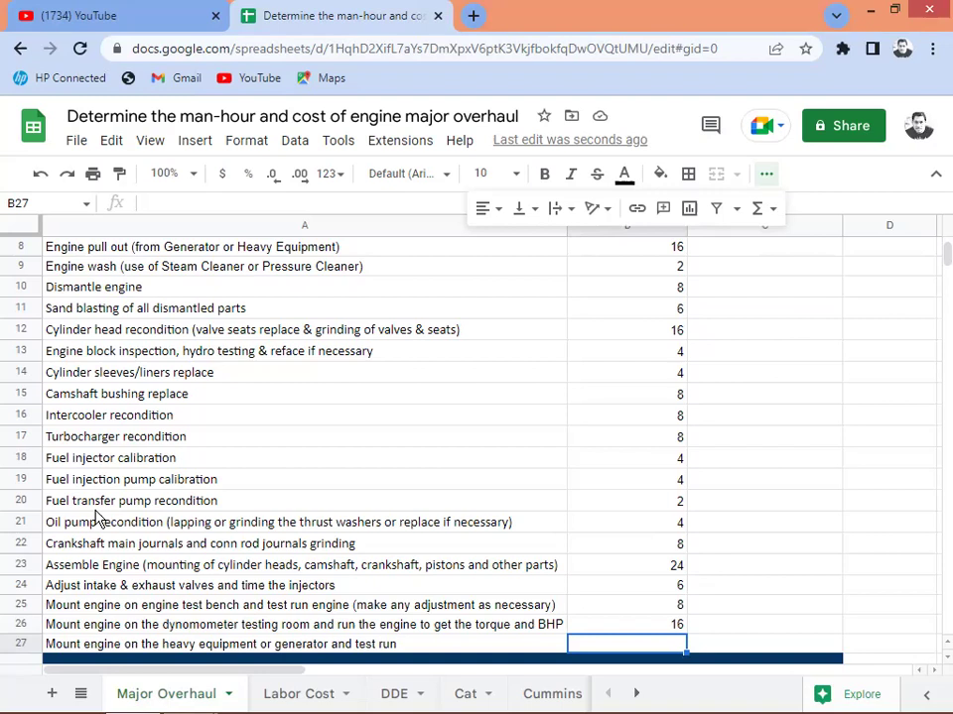
pyautogui.write('8')
pyautogui.press('Return')
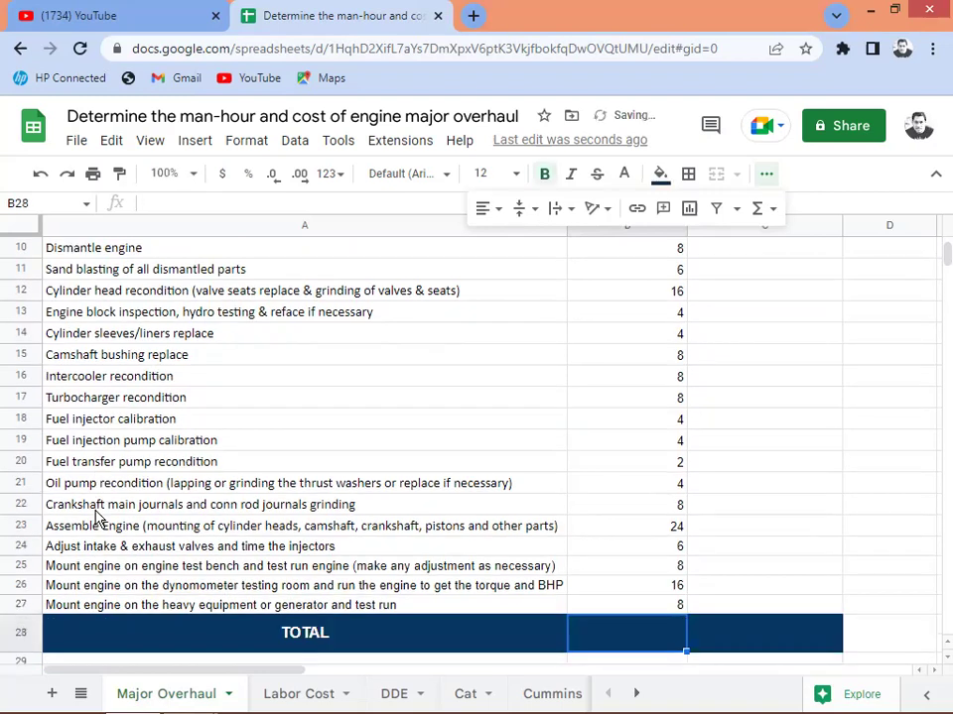
# Total the man-hours in B28 with =SUM(B8:B27)
pyautogui.press('Return')
pyautogui.press('Up')
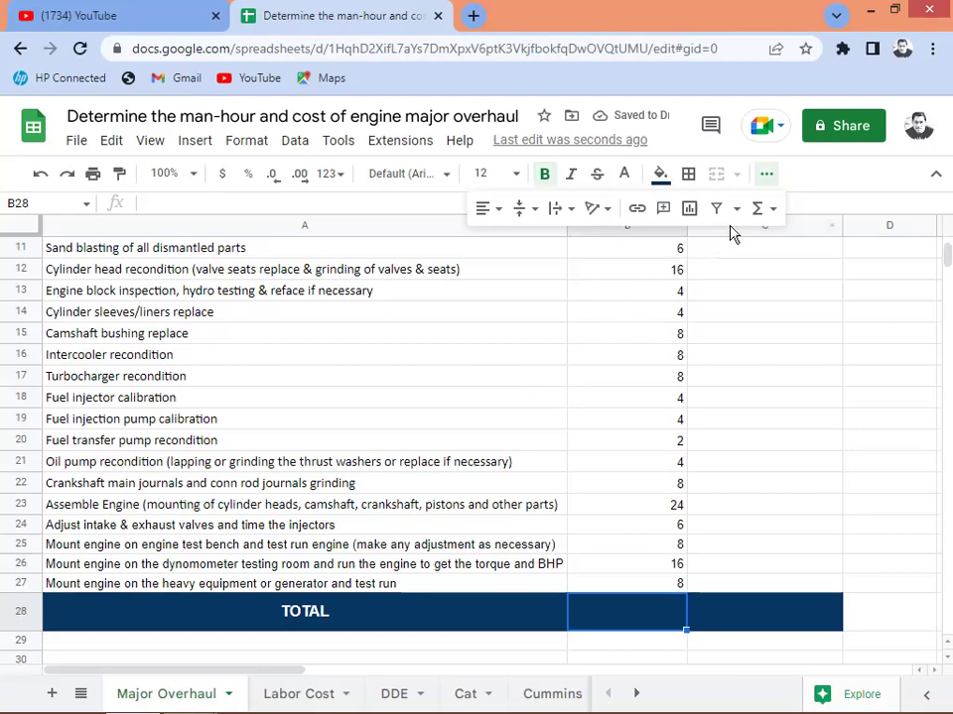
pyautogui.click(759, 211)
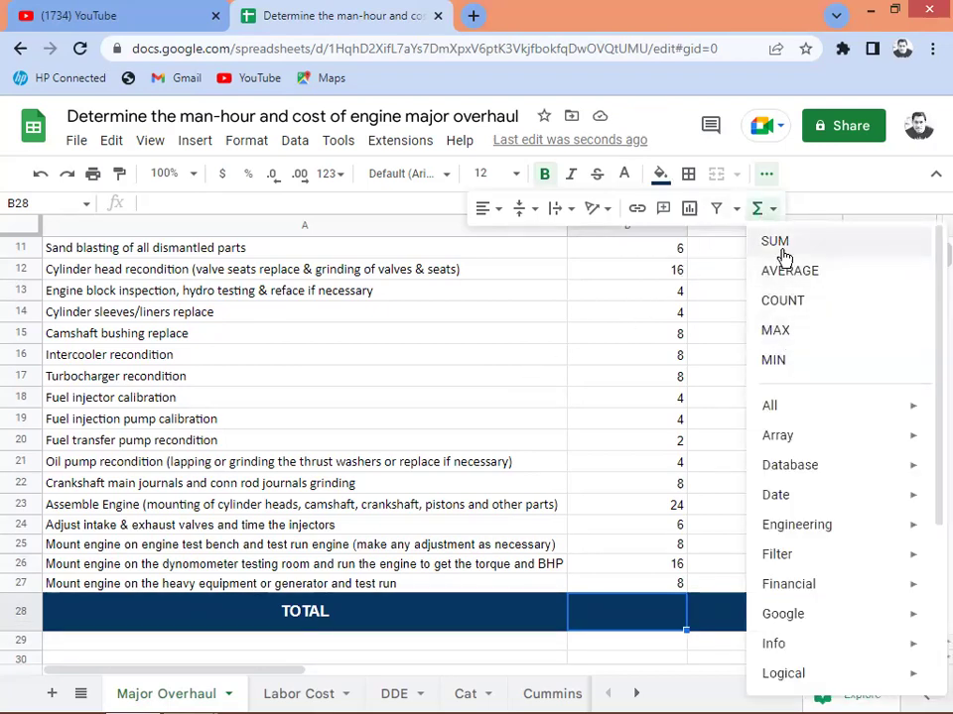
pyautogui.click(781, 245)
pyautogui.moveTo(658, 587); pyautogui.dragTo(604, 457)
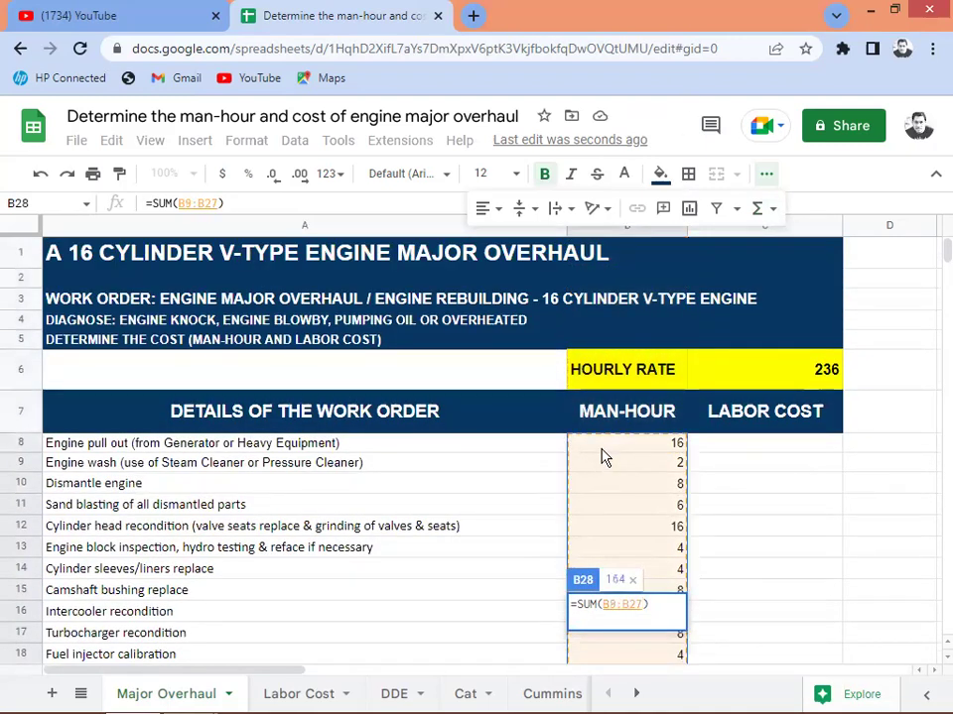
pyautogui.press('Return')
pyautogui.press('Up')
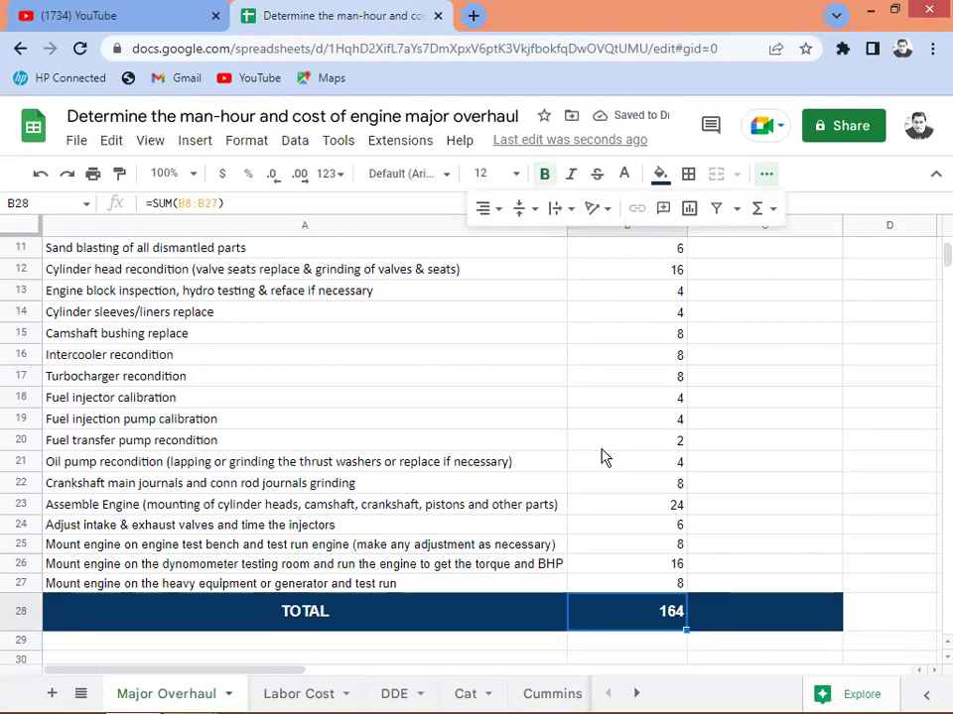
# Calculate the engine pull out labor cost in C8 with =B8*$C$6, keeping the hourly rate reference absolute
pyautogui.press('Up')
pyautogui.press('Up')
pyautogui.press('Up')
pyautogui.press('Up')
pyautogui.press('Up')
pyautogui.press('Up')
pyautogui.press('Up')
pyautogui.press('Up')
pyautogui.press('Up')
pyautogui.press('Up')
pyautogui.press('Up')
pyautogui.press('Up')
pyautogui.press('Up')
pyautogui.press('Up')
pyautogui.press('Up')
pyautogui.press('Up')
pyautogui.press('Up')
pyautogui.press('Up')
pyautogui.press('Up')
pyautogui.press('Up')
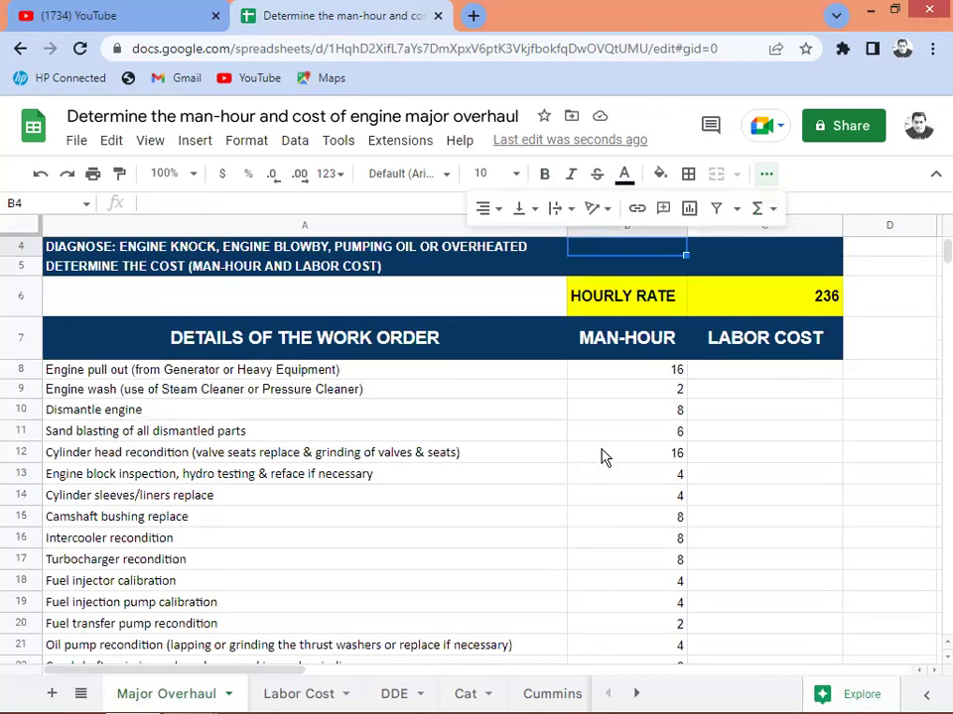
pyautogui.press('Down')
pyautogui.press('Down')
pyautogui.press('Down')
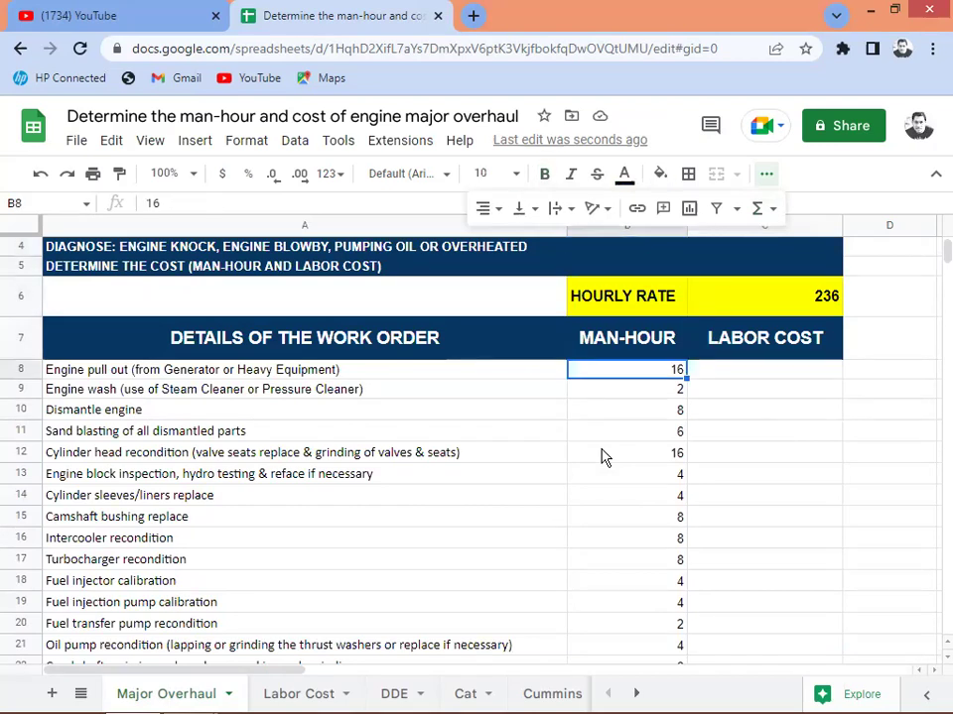
pyautogui.press('Right')
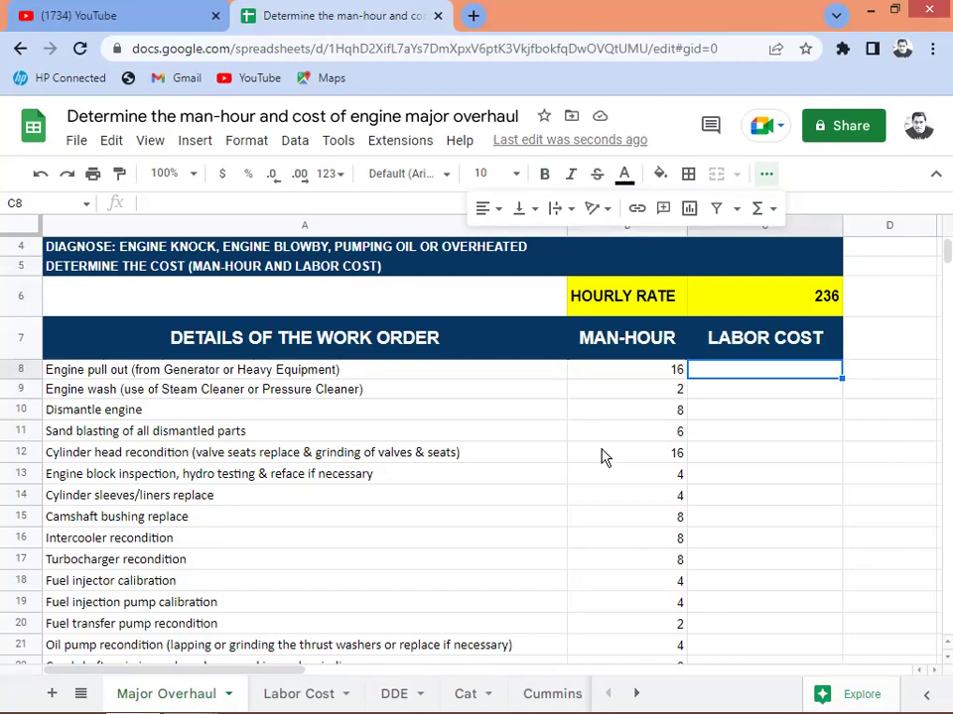
pyautogui.write('=')
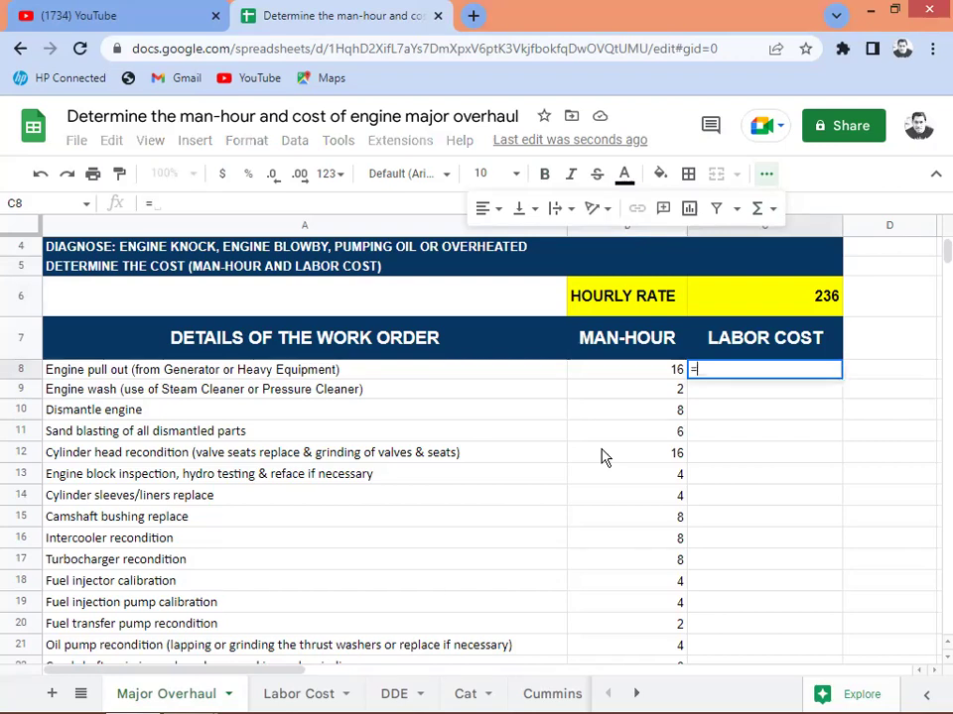
pyautogui.press('Left')
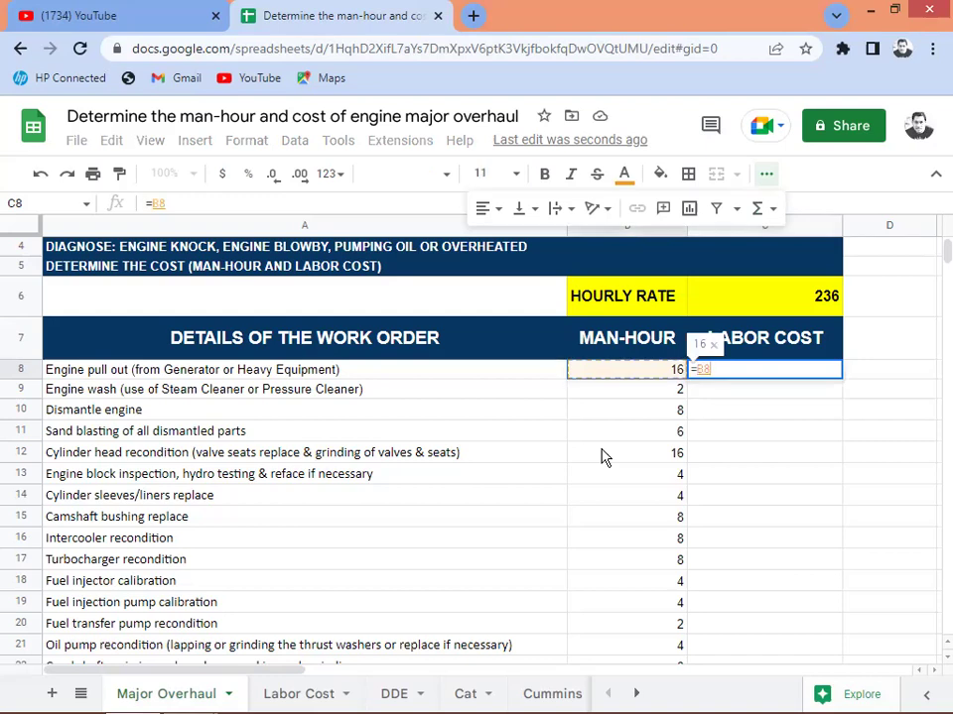
pyautogui.write('*')
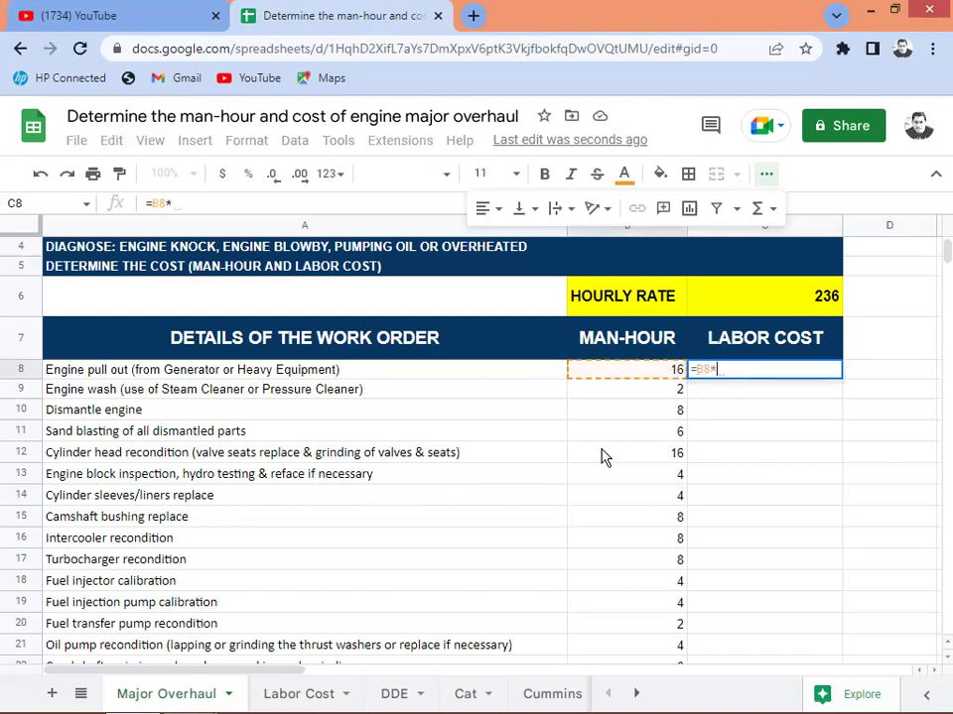
pyautogui.press('Up')
pyautogui.press('Up')
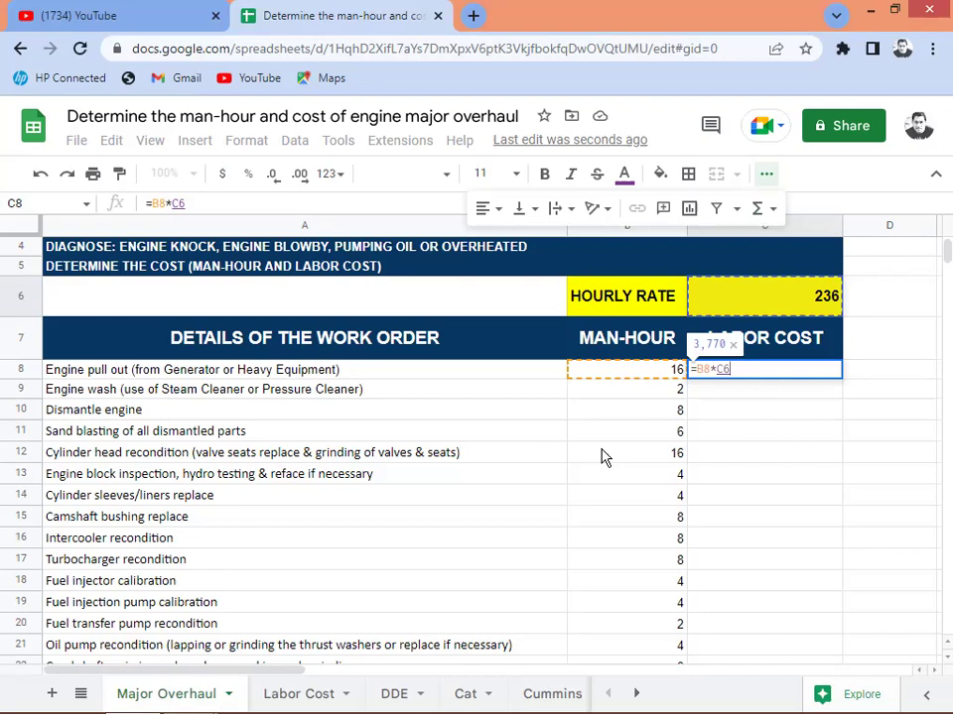
pyautogui.press('F4')
pyautogui.press('Return')
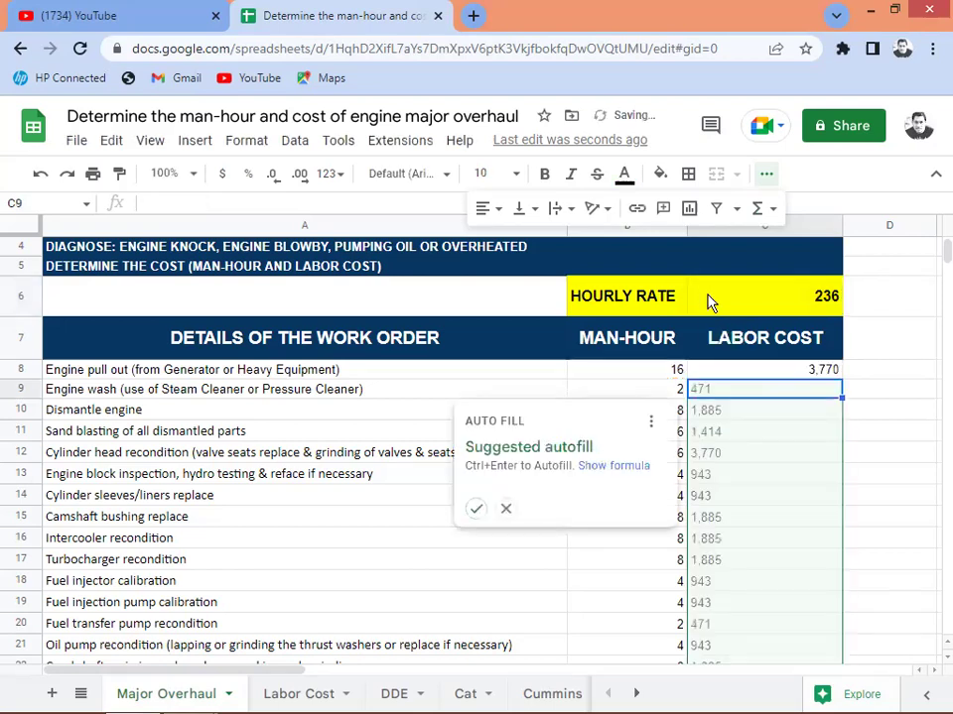
# Reject the autofill suggestion and fill the labor cost formula from C8 down to C27
pyautogui.press('Escape')
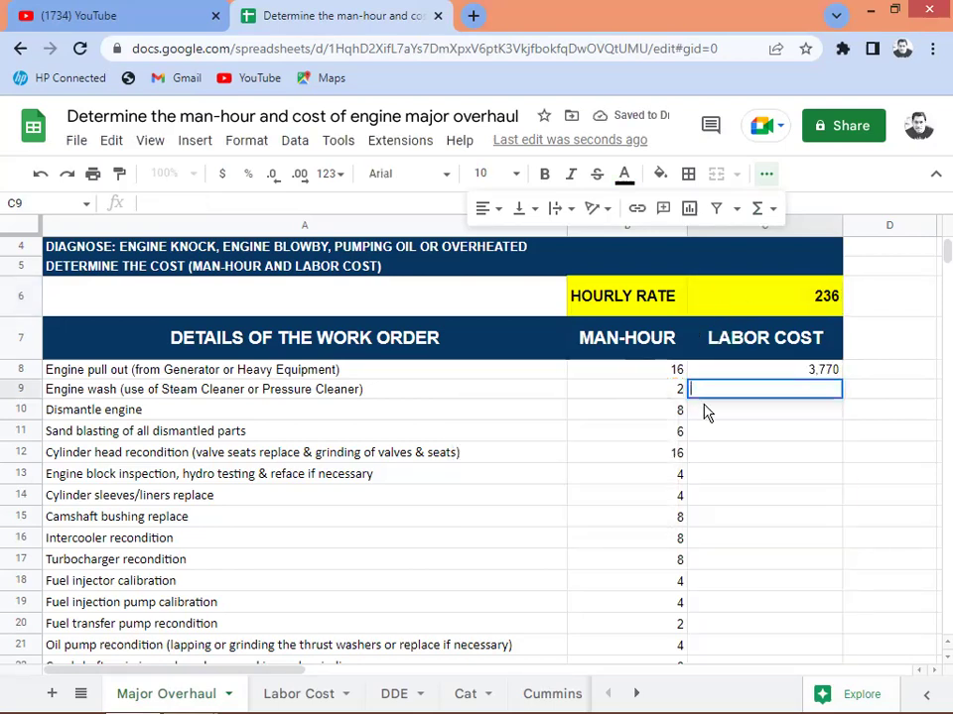
pyautogui.click(759, 409)
pyautogui.click(779, 373)
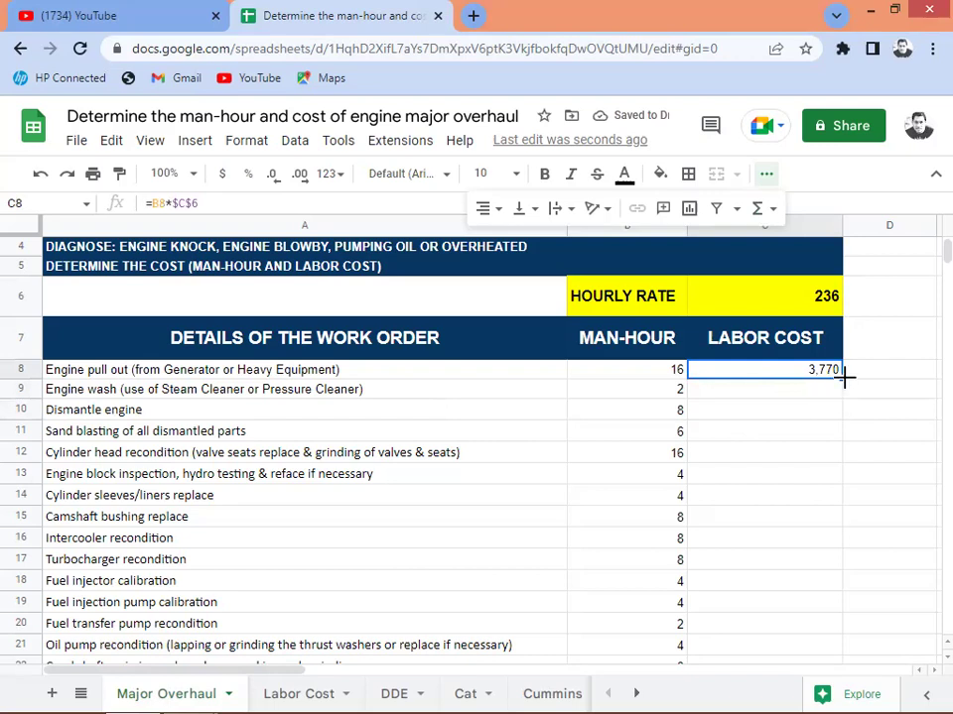
pyautogui.moveTo(843, 377); pyautogui.dragTo(820, 502)
# Extend the total formula from B28 to C28 to sum the labor cost column
pyautogui.click(784, 536)
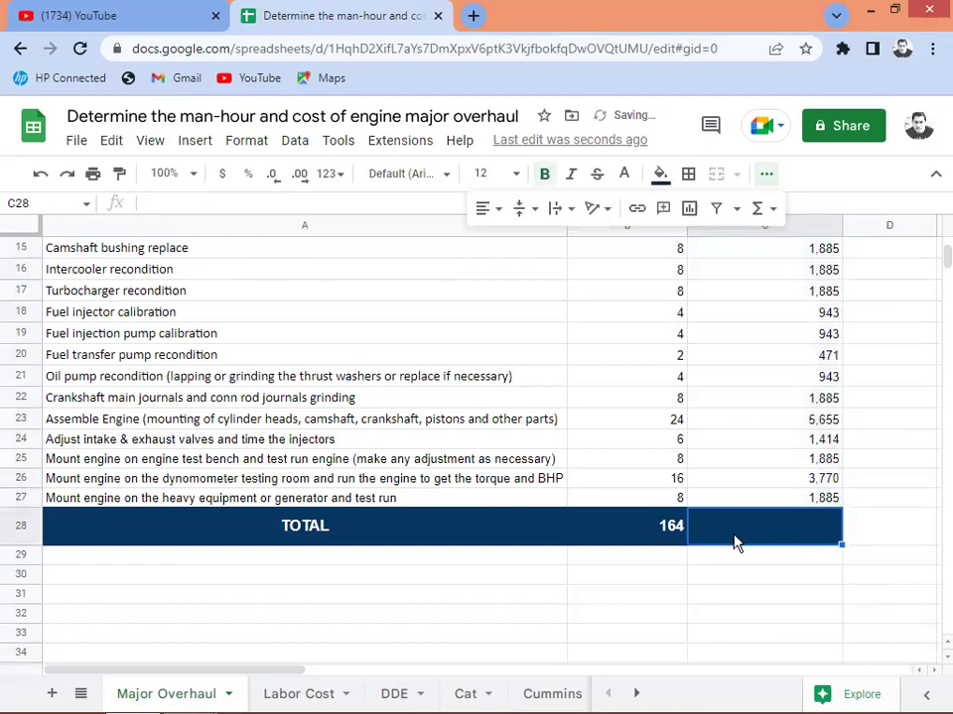
pyautogui.click(667, 529)
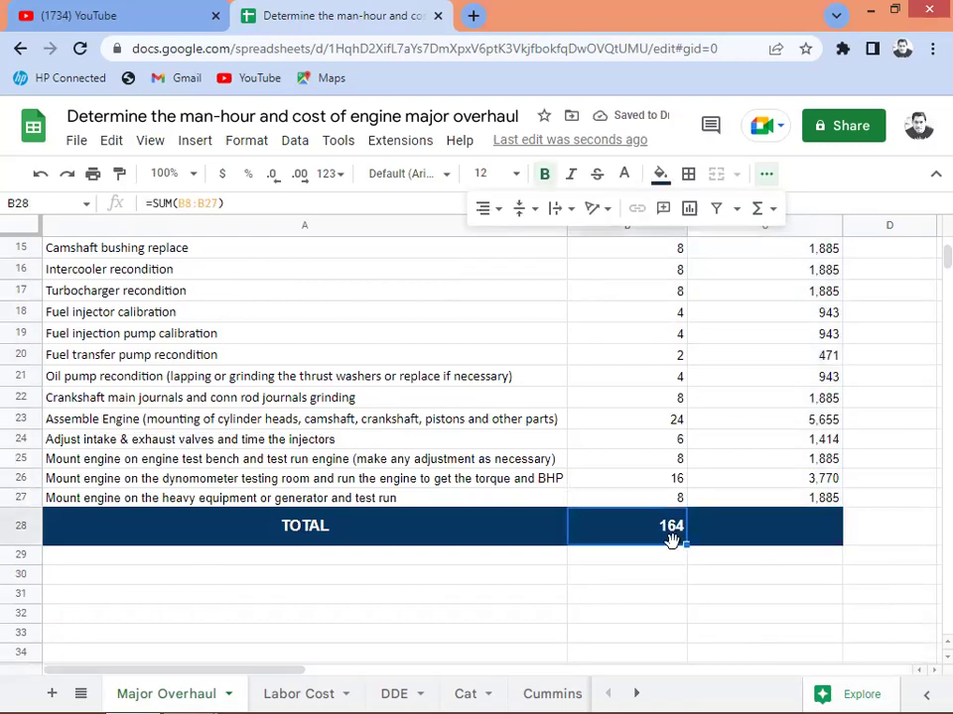
pyautogui.moveTo(684, 547); pyautogui.dragTo(794, 540)
pyautogui.click(768, 536)
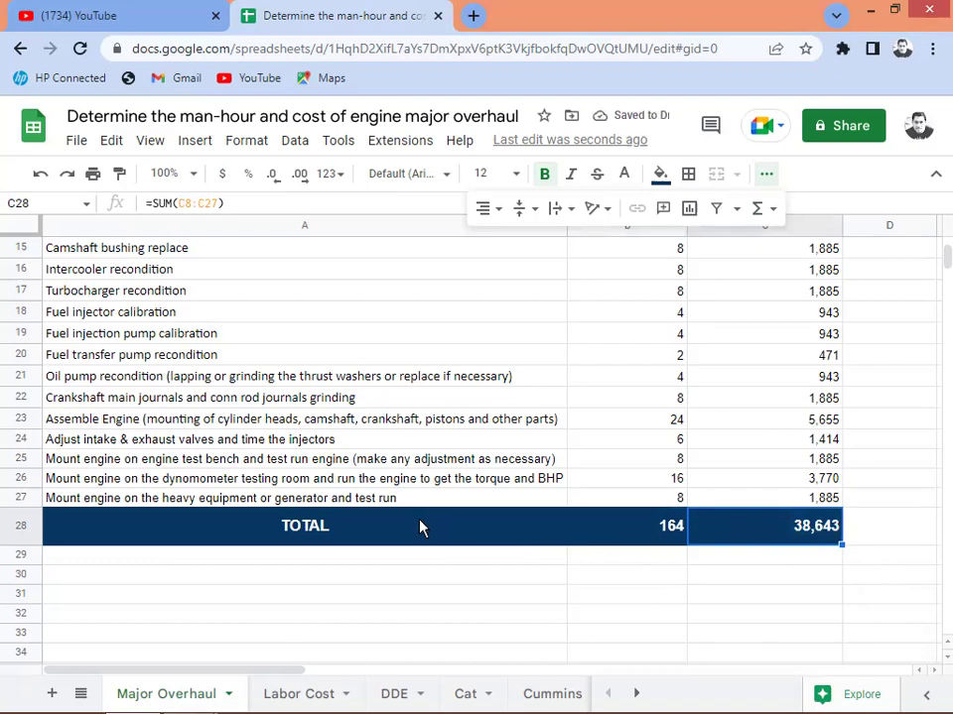
# Review the man-hour and labor cost totals in row 28, then the work items and hourly rate above them
pyautogui.click(660, 528)
pyautogui.click(799, 539)
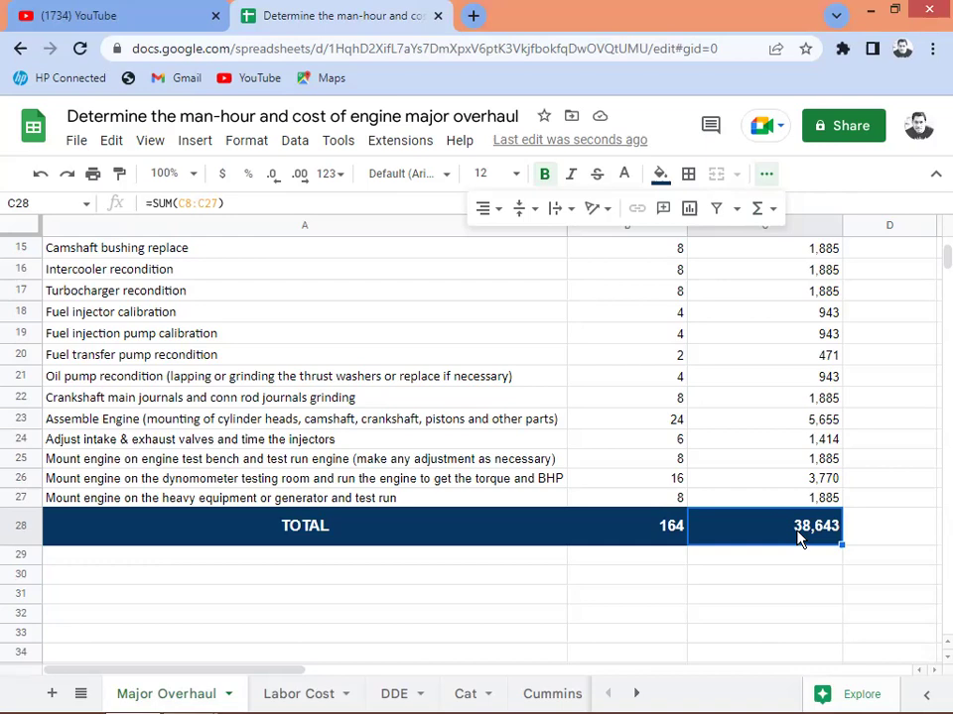
pyautogui.press('Up')
pyautogui.press('Down')
pyautogui.click(613, 521)
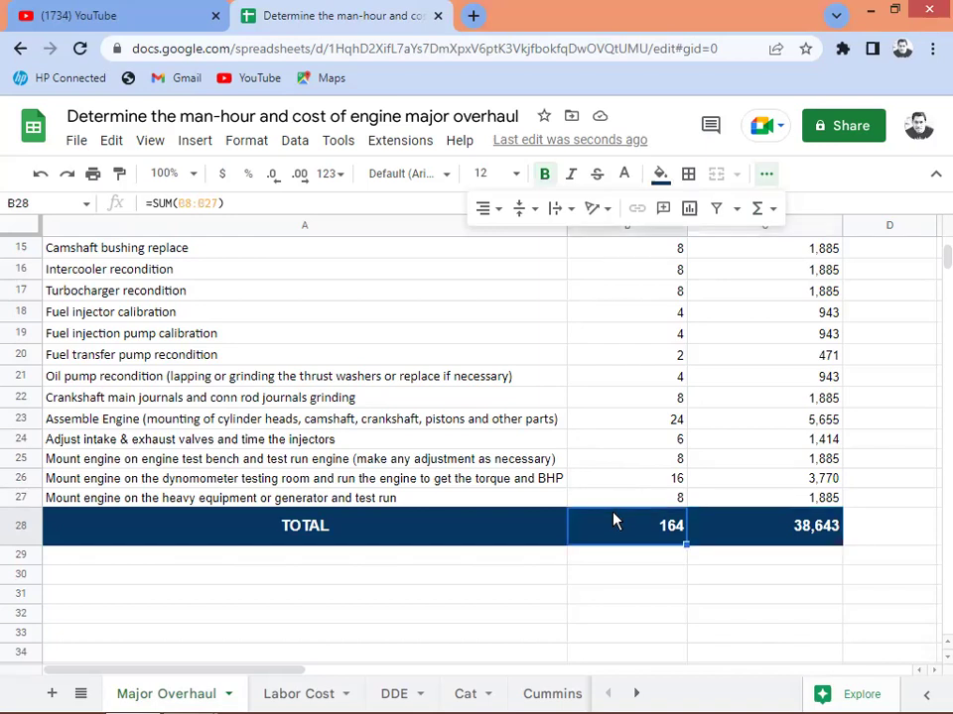
pyautogui.press('Up')
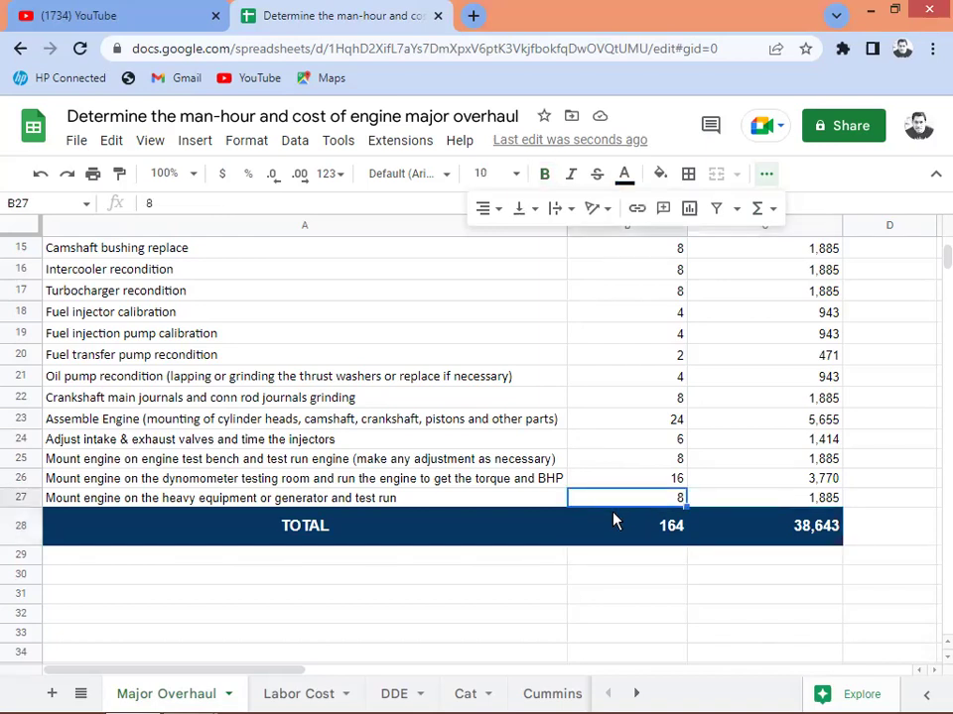
pyautogui.press('Up')
pyautogui.press('Up')
pyautogui.press('Up')
pyautogui.press('Up')
pyautogui.press('Up')
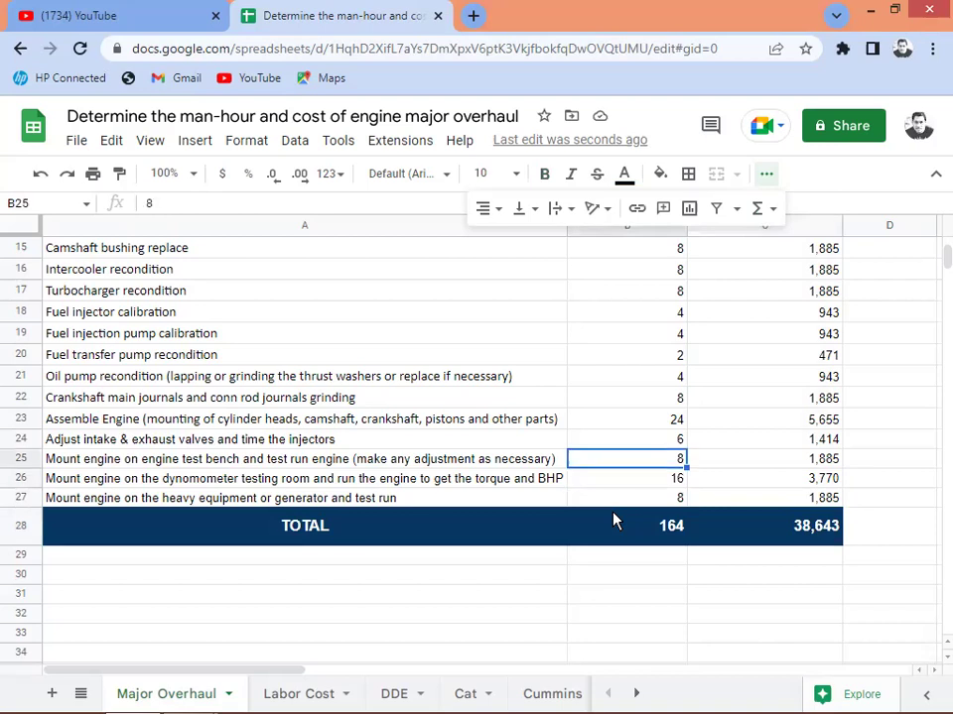
pyautogui.press('Up')
pyautogui.press('Up')
pyautogui.press('Up')
pyautogui.press('Up')
pyautogui.press('Up')
pyautogui.press('Up')
pyautogui.press('Up')
pyautogui.press('Up')
pyautogui.press('Up')
pyautogui.press('Up')
pyautogui.press('Up')
pyautogui.press('Up')
pyautogui.press('Up')
pyautogui.press('Up')
pyautogui.press('Up')
pyautogui.press('Up')
pyautogui.press('Up')
pyautogui.press('Up')
pyautogui.press('Up')
pyautogui.press('Up')
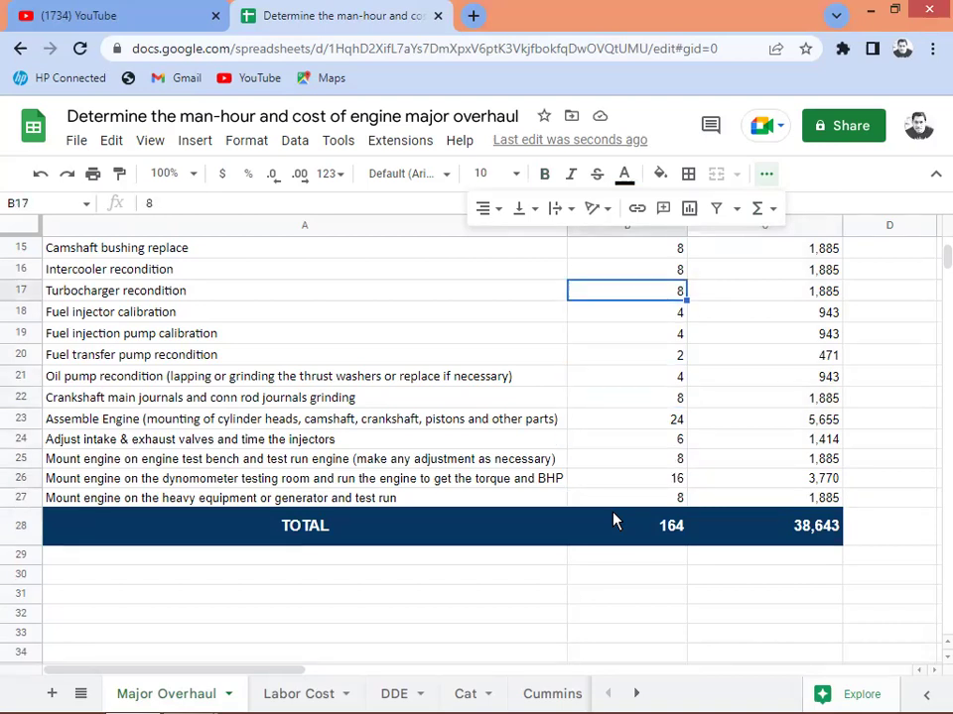
pyautogui.press('Down')
pyautogui.press('Down')
pyautogui.press('Down')
pyautogui.press('Down')
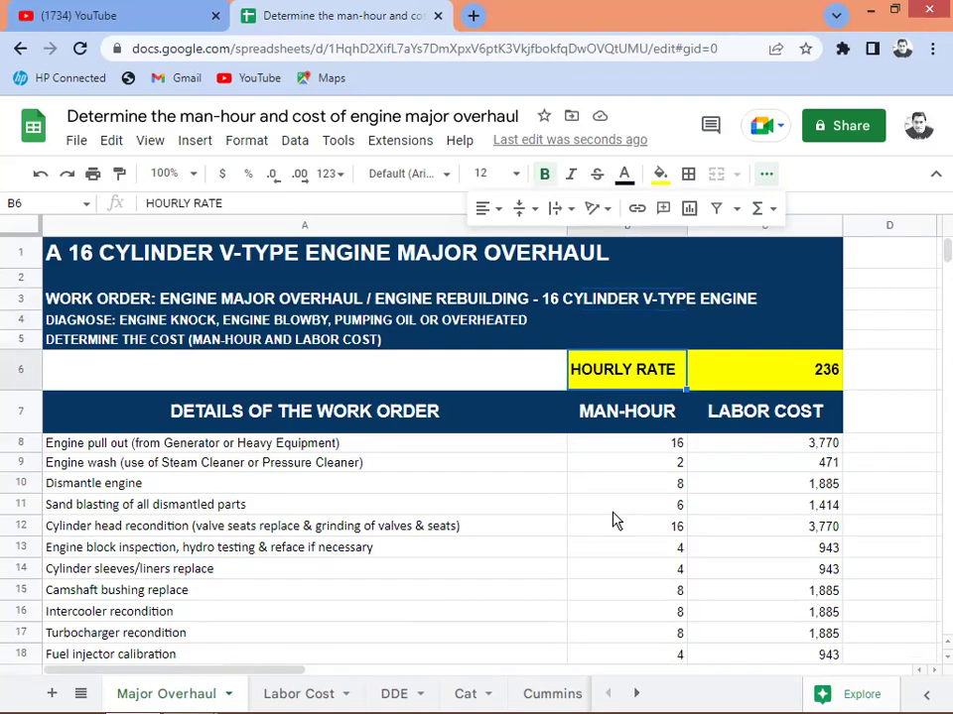
pyautogui.click(108, 389)
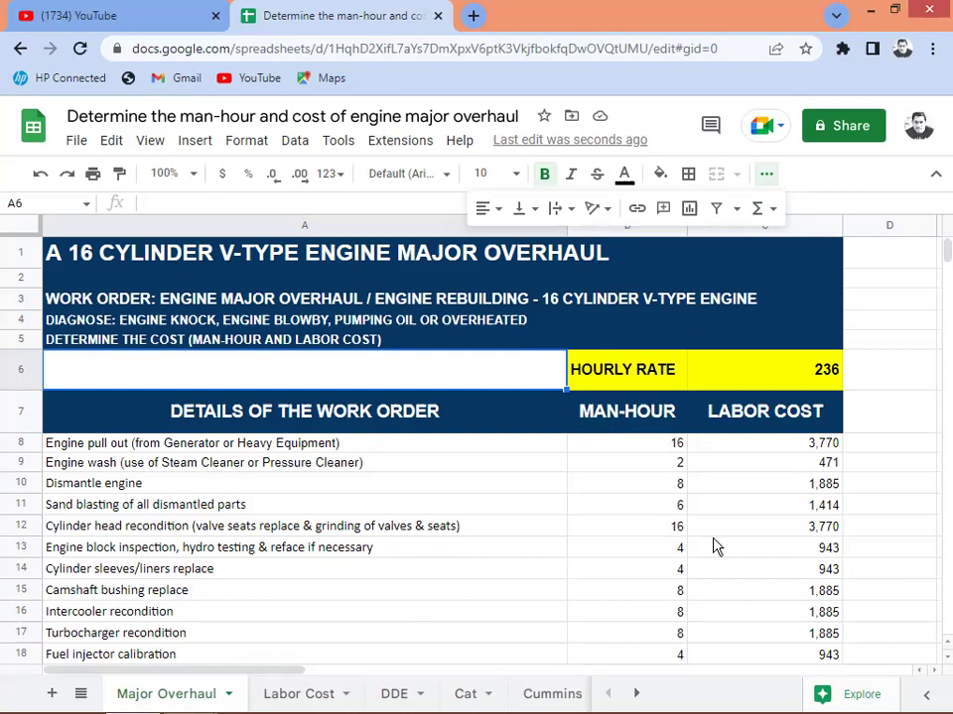
pyautogui.moveTo(935, 260); pyautogui.dragTo(935, 219)
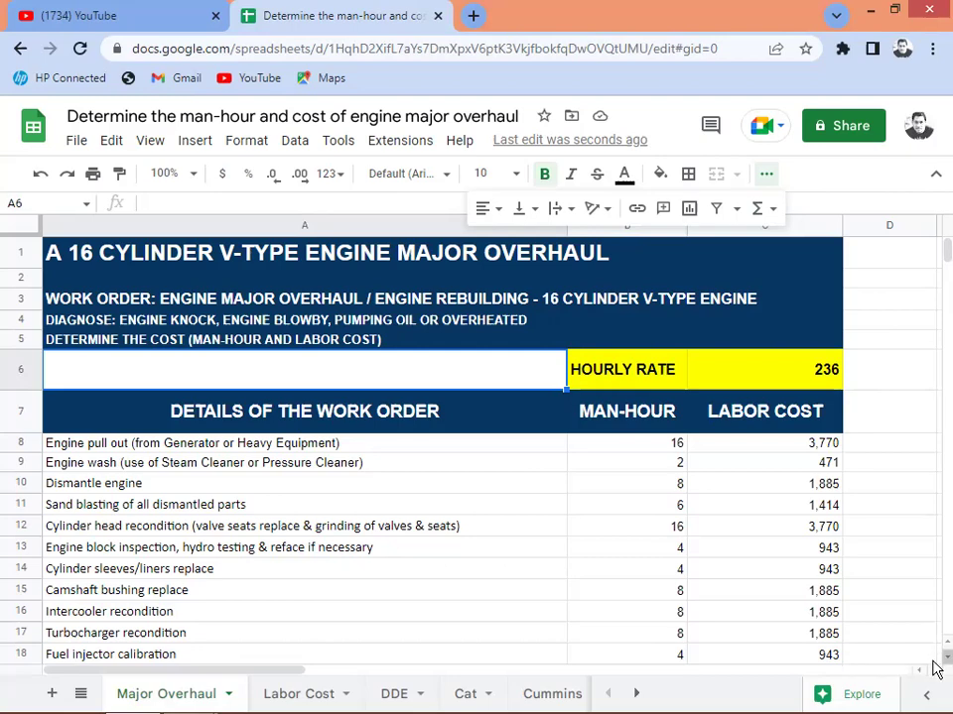
# Calculate the total man-hours divided by 208 in B30 with =B28/208, and clear that cell again
pyautogui.scroll(-5, 936, 666)
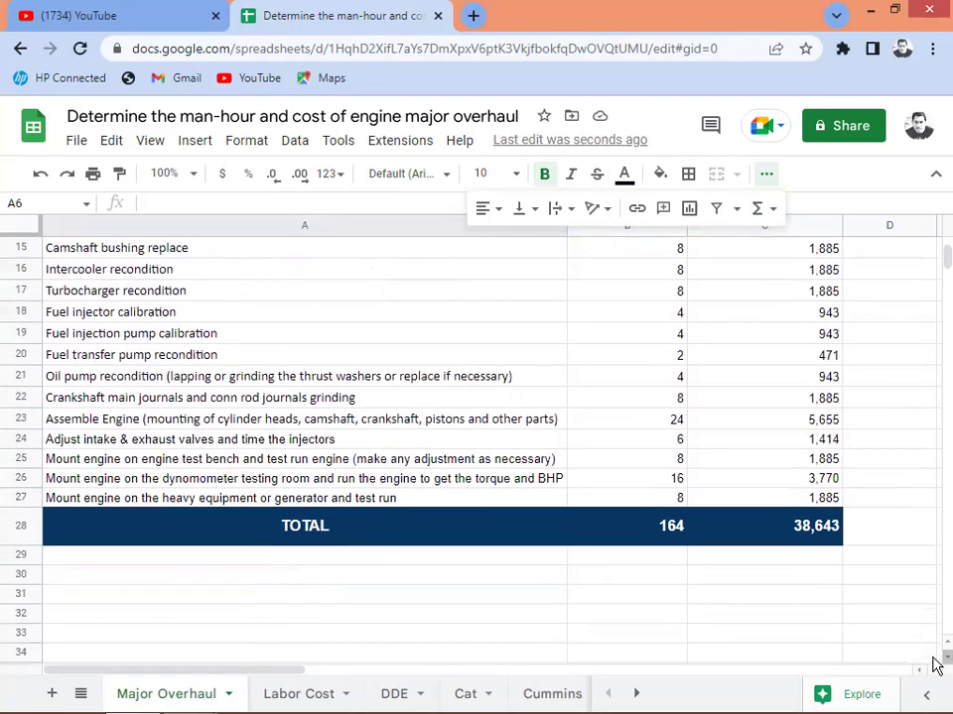
pyautogui.scroll(-1, 936, 664)
pyautogui.click(662, 541)
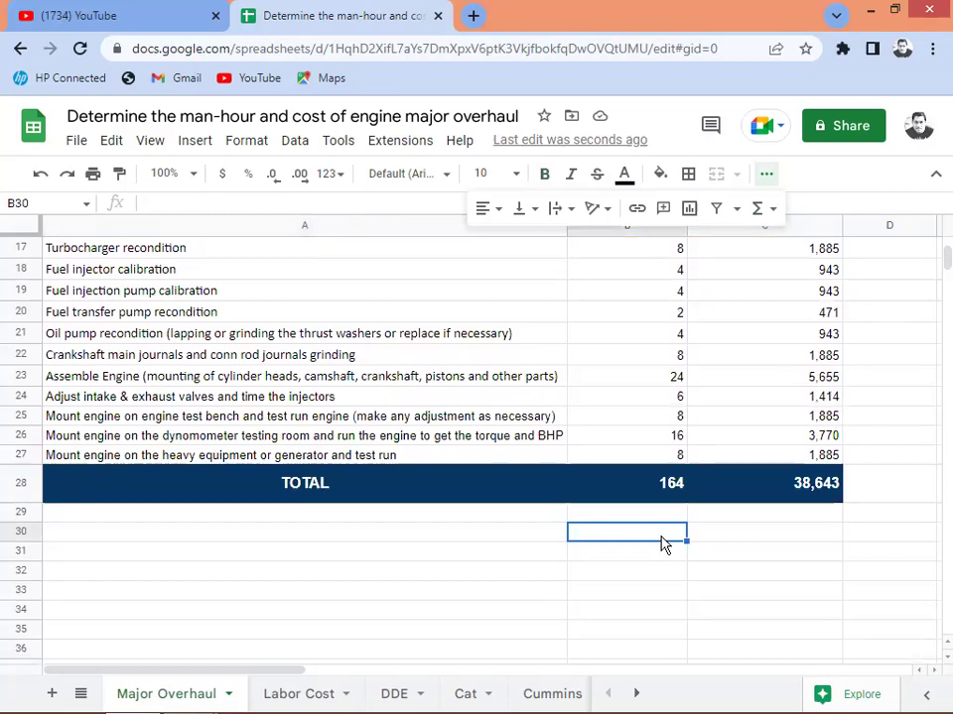
pyautogui.write('=')
pyautogui.press('Up')
pyautogui.press('Up')
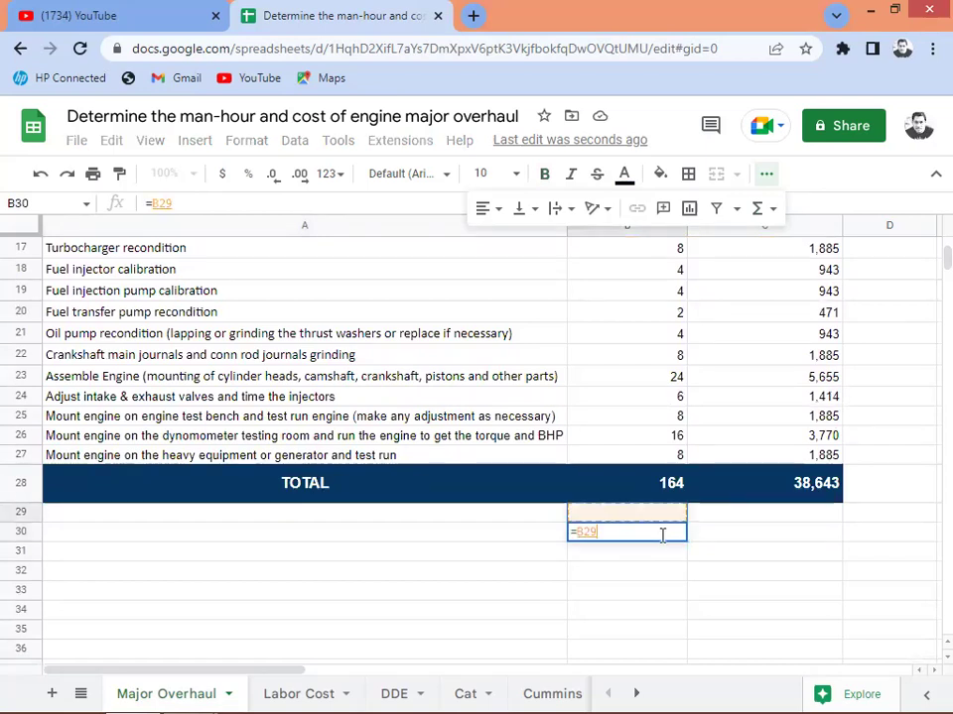
pyautogui.write('/')
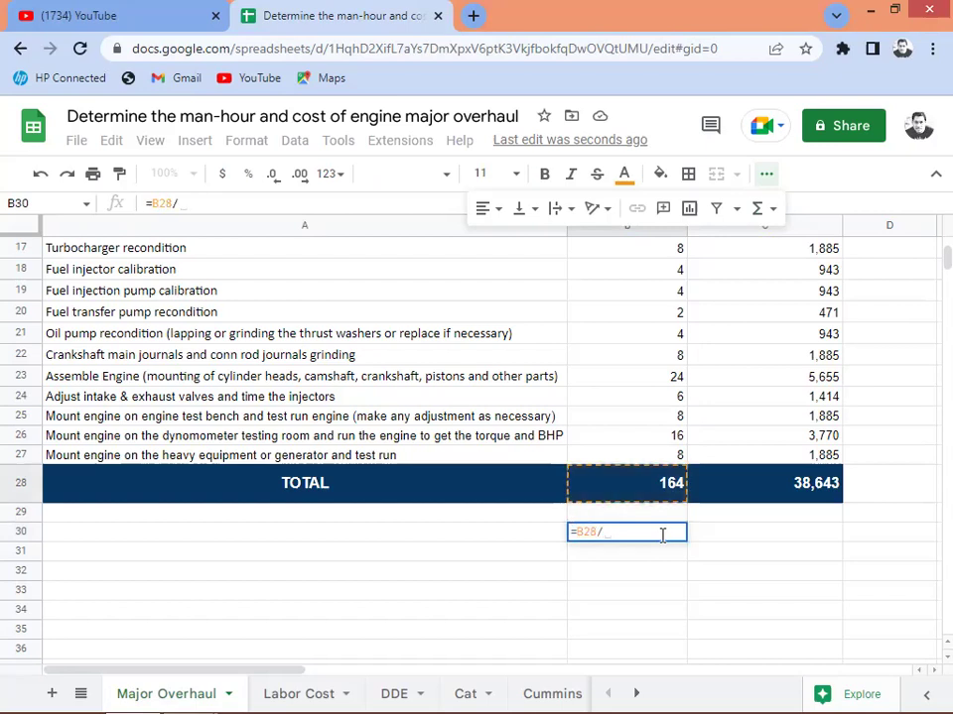
pyautogui.write('208')
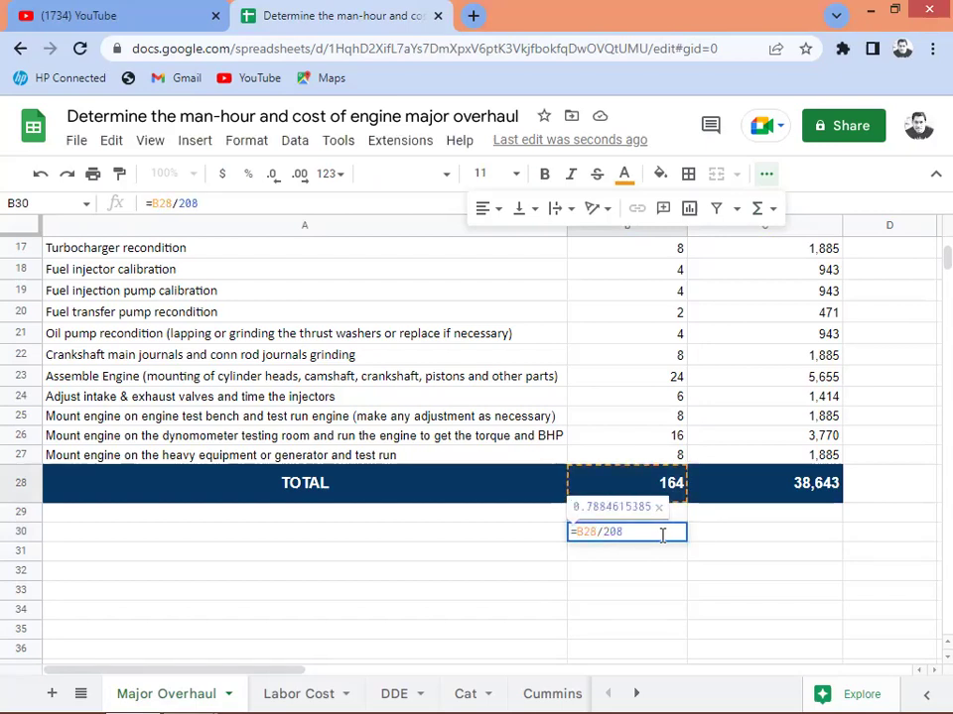
pyautogui.press('Return')
pyautogui.click(662, 538)
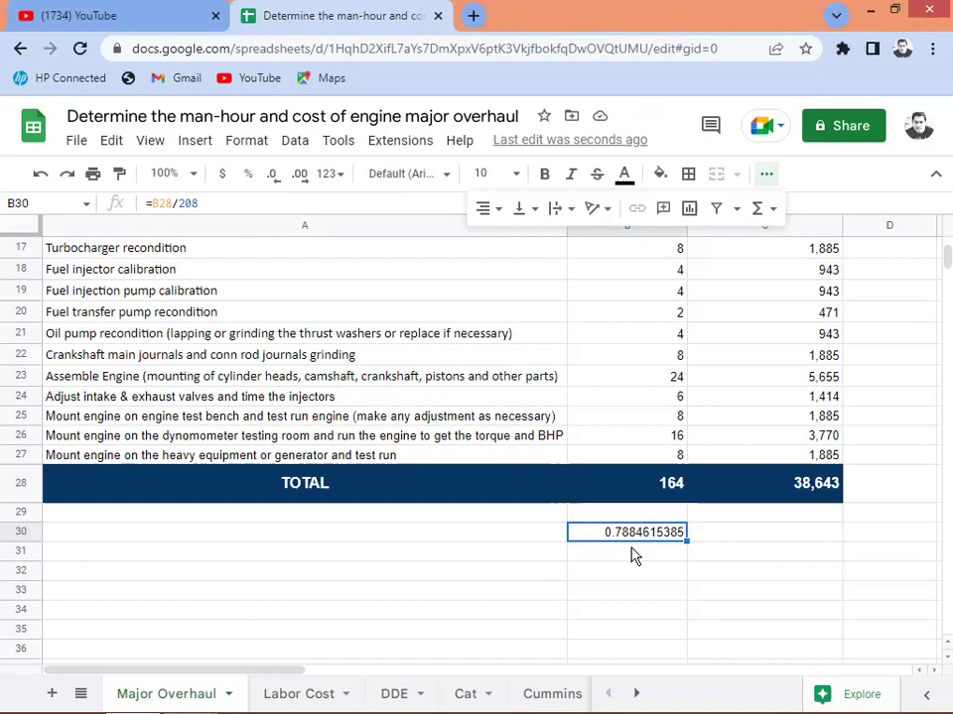
pyautogui.press('Delete')
# Check the man-hour and labor cost totals in row 28
pyautogui.press('Up')
pyautogui.press('Up')
pyautogui.press('Up')
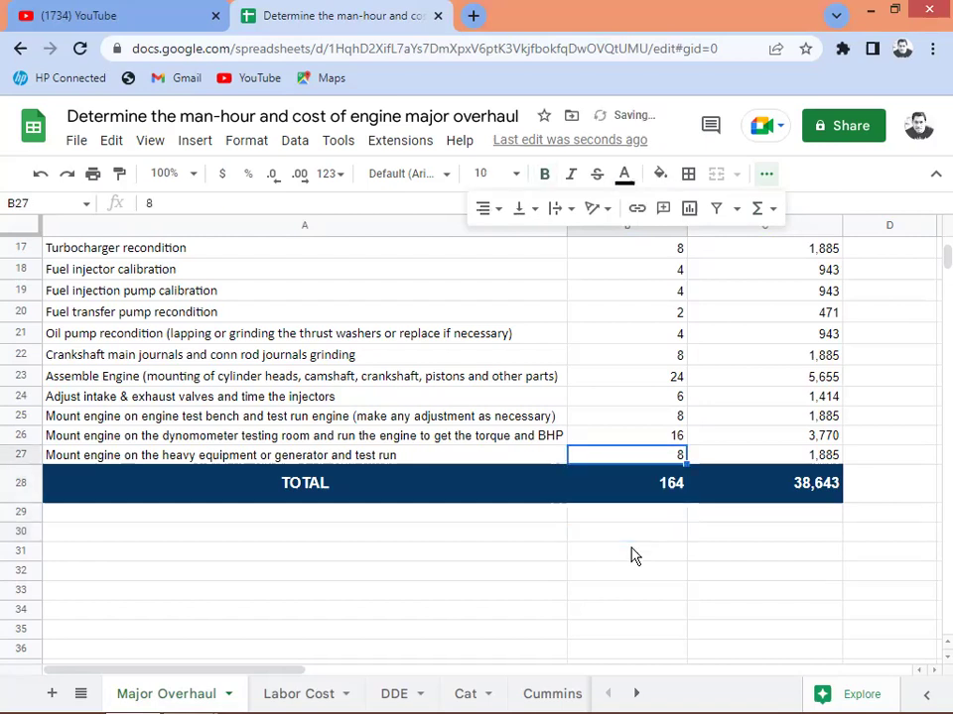
pyautogui.press('Down')
pyautogui.press('Right')
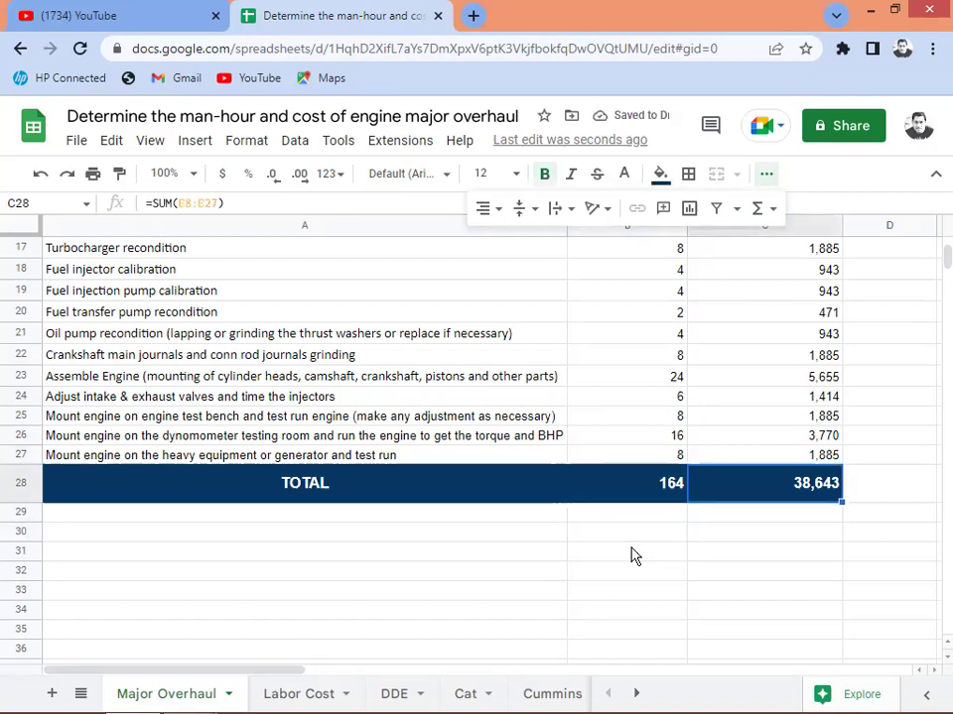
pyautogui.press('Left')
pyautogui.press('Right')
pyautogui.click(325, 482)
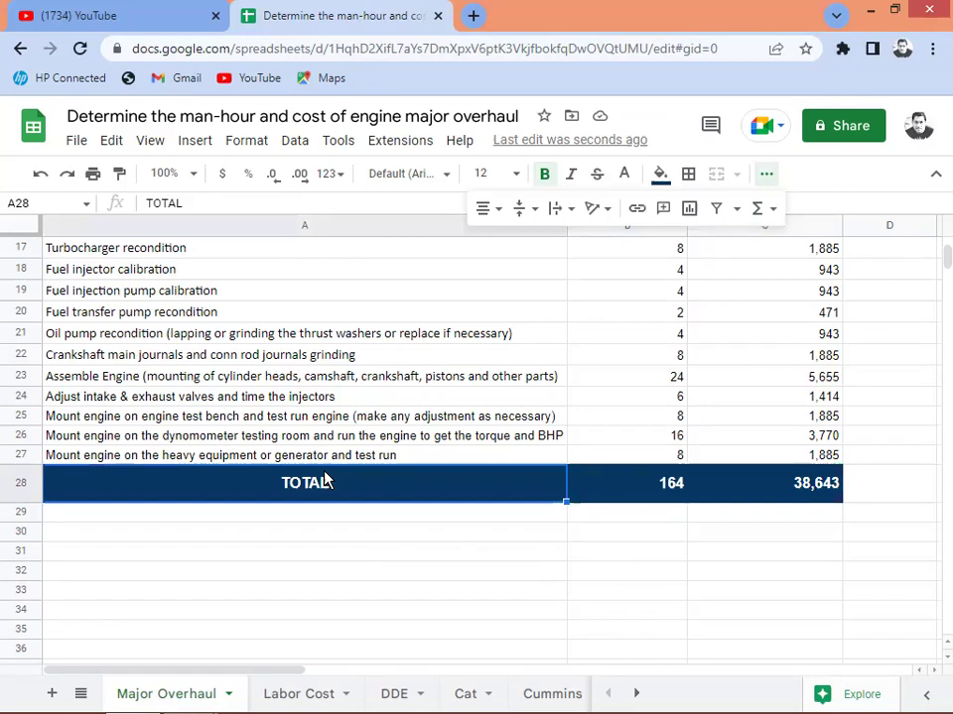
# Look back up through the work order items to the hourly rate and the work order heading in A3
pyautogui.press('Up')
pyautogui.press('Up')
pyautogui.press('Up')
pyautogui.press('Up')
pyautogui.press('Up')
pyautogui.press('Up')
pyautogui.press('Up')
pyautogui.press('Up')
pyautogui.press('Up')
pyautogui.press('Up')
pyautogui.press('Up')
pyautogui.press('Up')
pyautogui.press('Up')
pyautogui.press('Up')
pyautogui.press('Up')
pyautogui.press('Up')
pyautogui.press('Up')
pyautogui.press('Up')
pyautogui.press('Up')
pyautogui.press('Up')
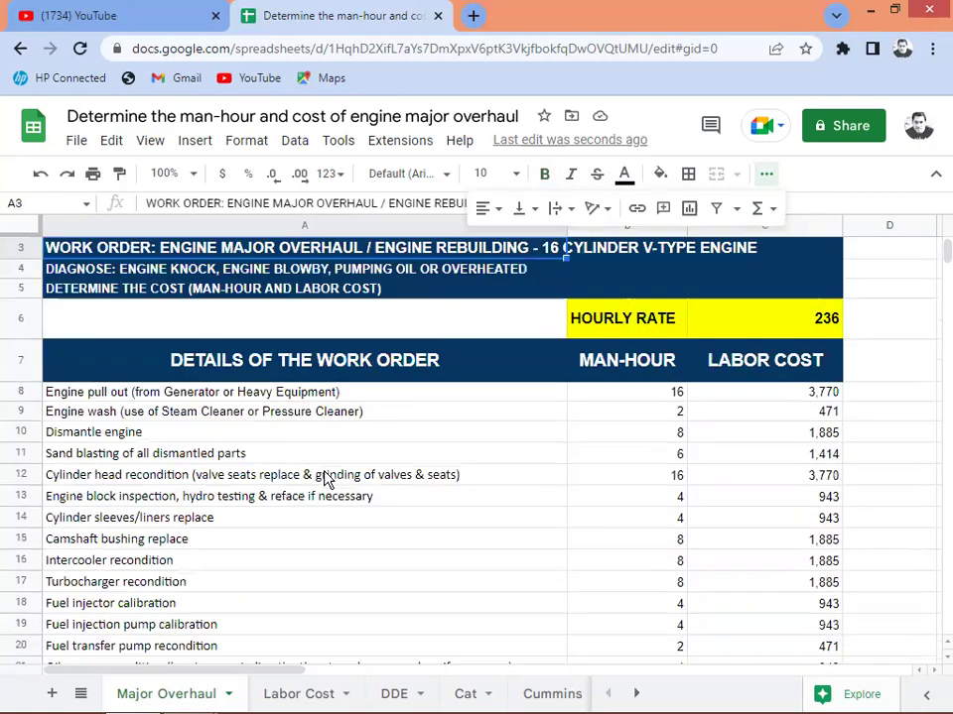
pyautogui.press('Up')
pyautogui.press('Up')
pyautogui.press('Down')
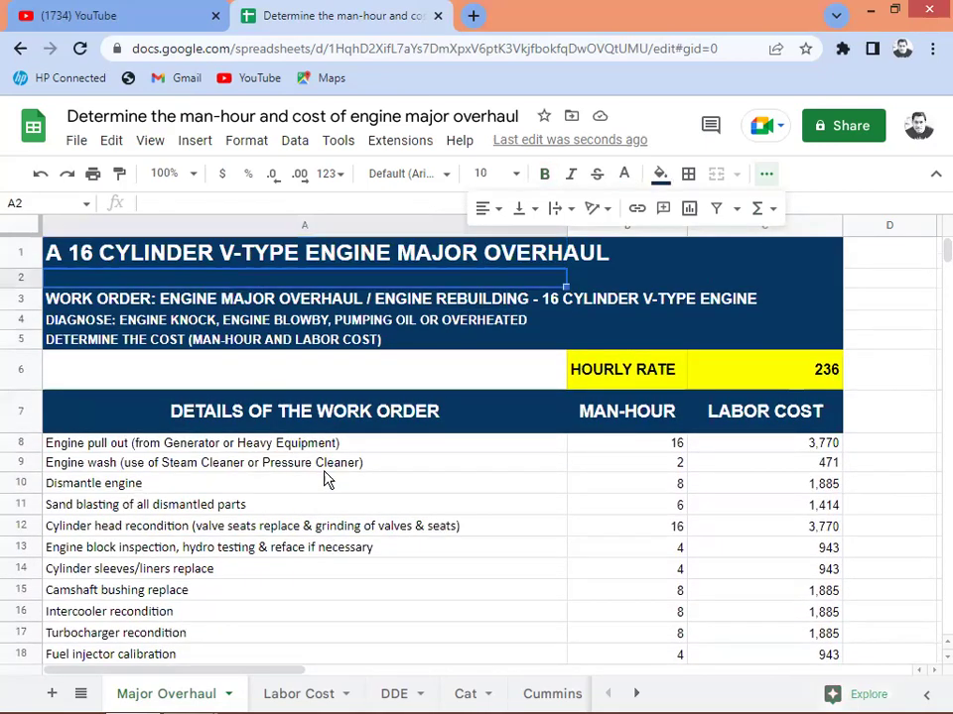
pyautogui.press('Down')
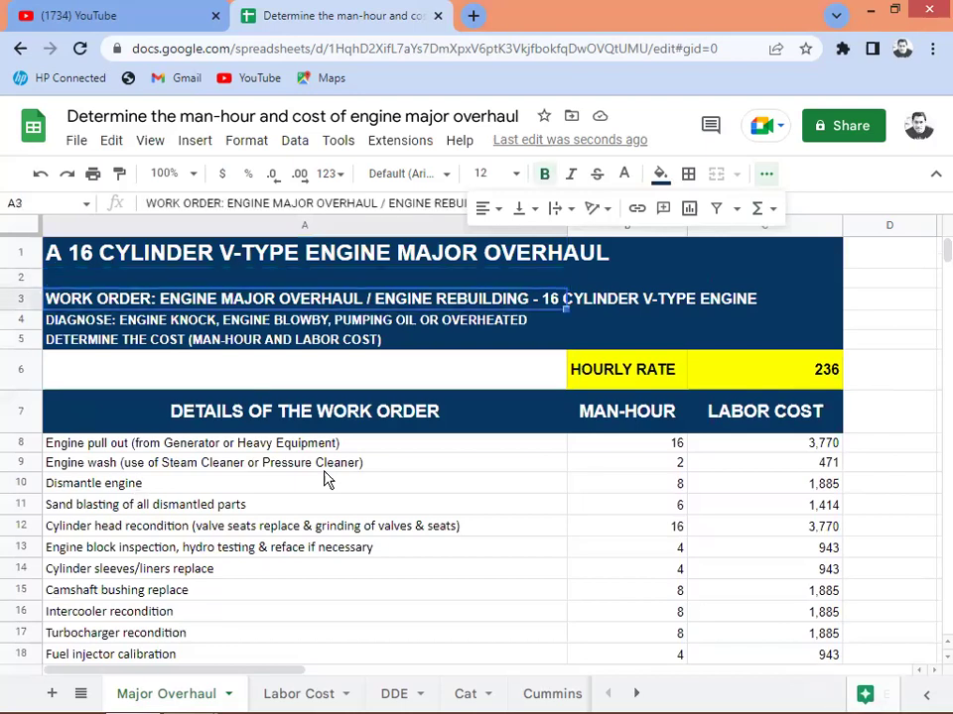